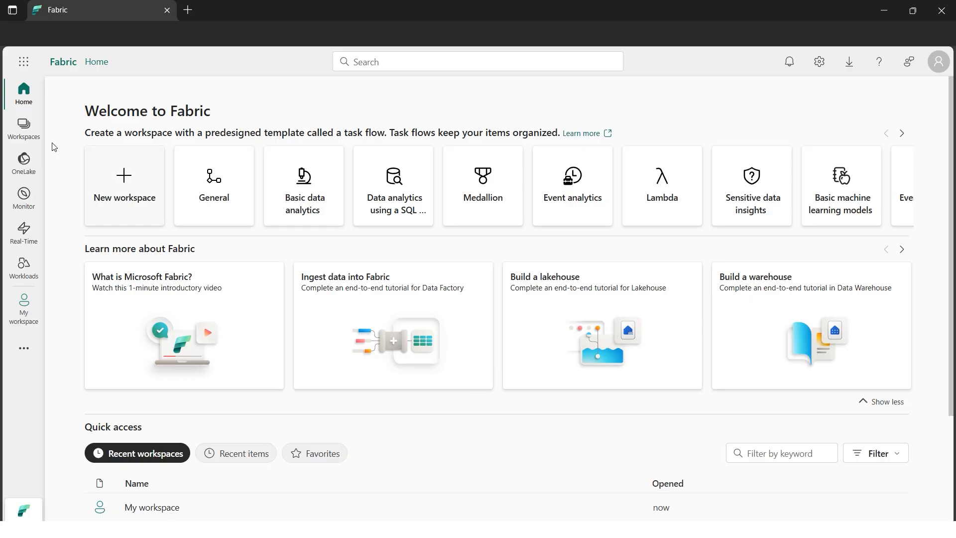
# Create a workspace named cloudguruamitworkspace1 and accept the free 60-day Power BI trial.
pyautogui.click(26, 137)
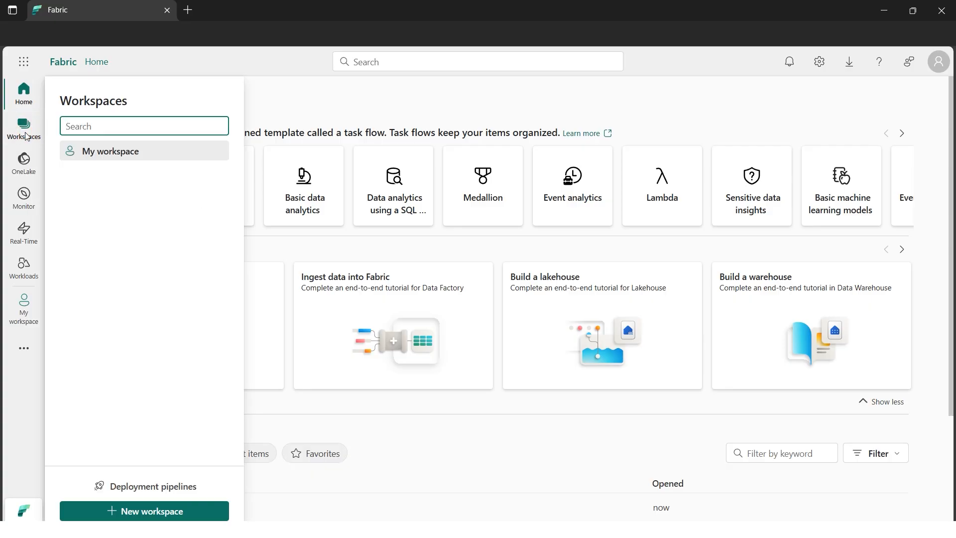
pyautogui.click(159, 513)
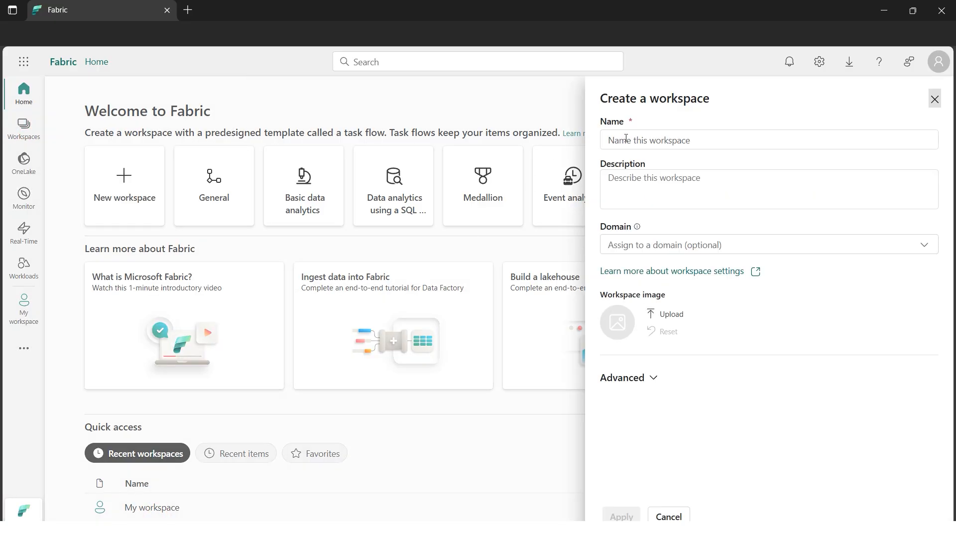
pyautogui.click(627, 139)
pyautogui.write('cloudguruamitworkspace1')
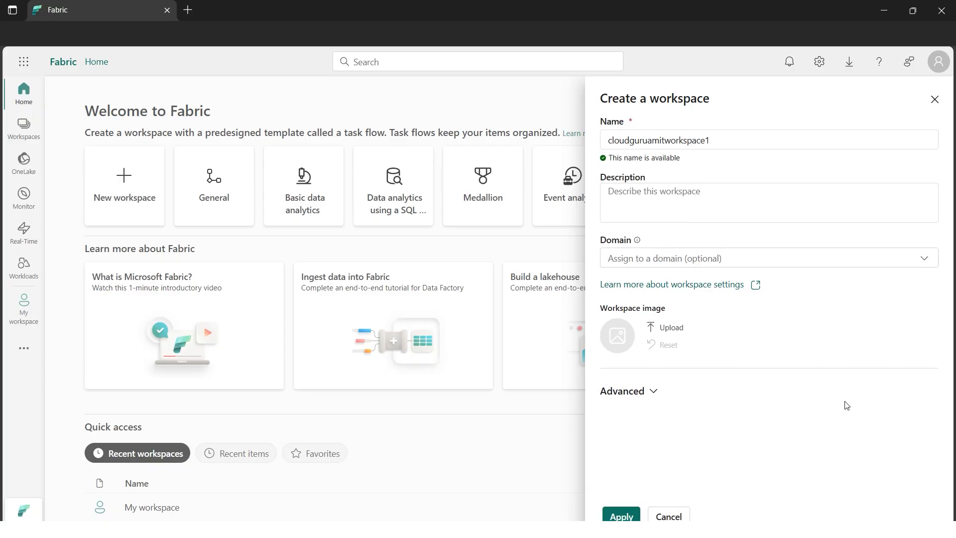
pyautogui.click(624, 517)
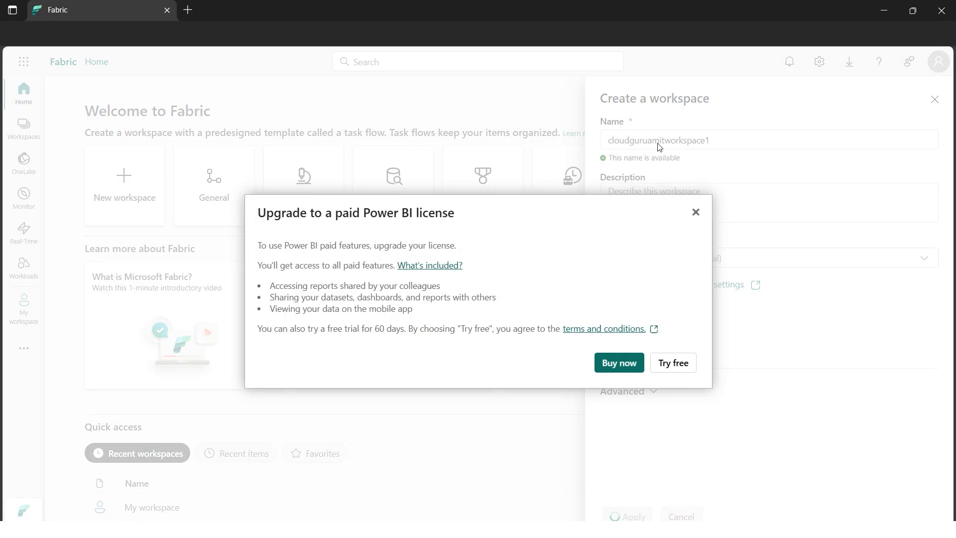
pyautogui.click(685, 373)
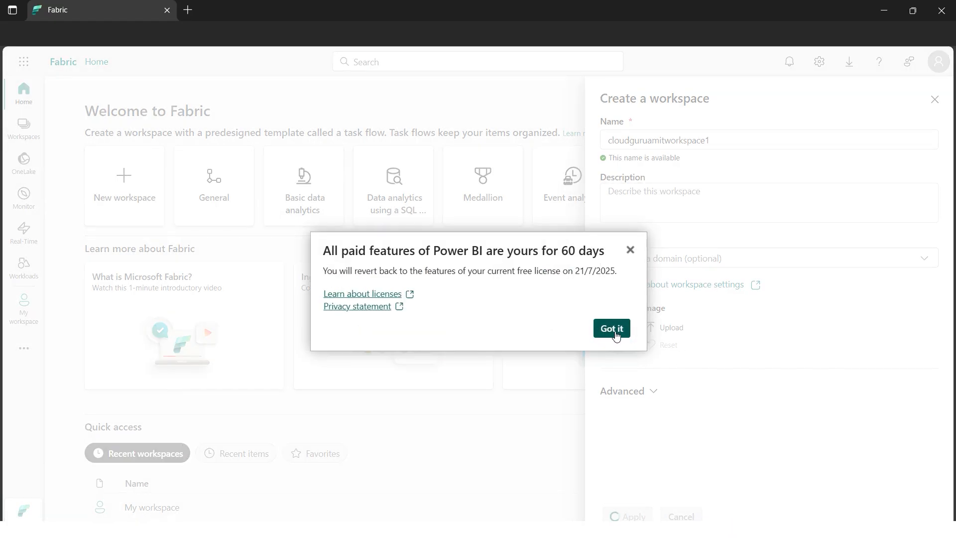
pyautogui.click(614, 329)
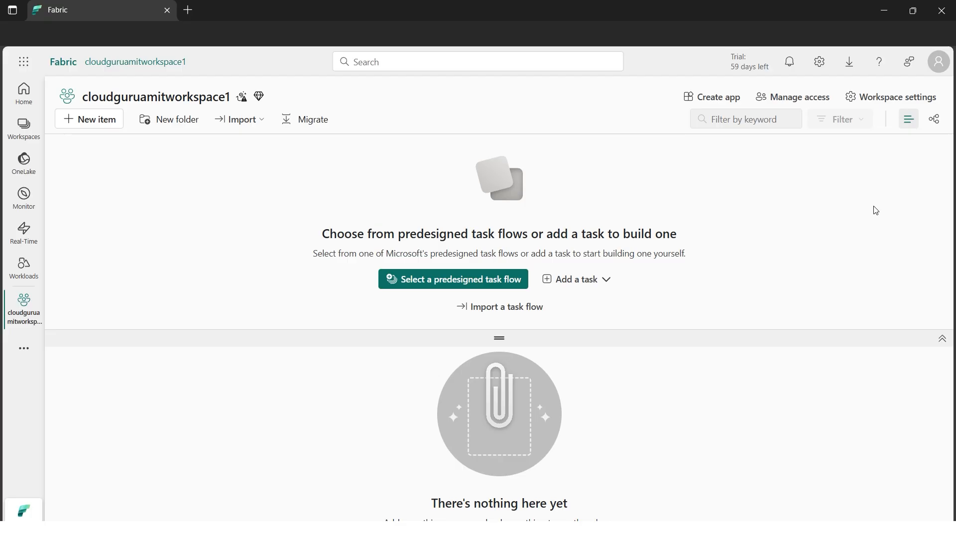
# Create a Data Warehouse item of type Warehouse named cloudguruamitwarehouse in the new workspace.
pyautogui.click(25, 350)
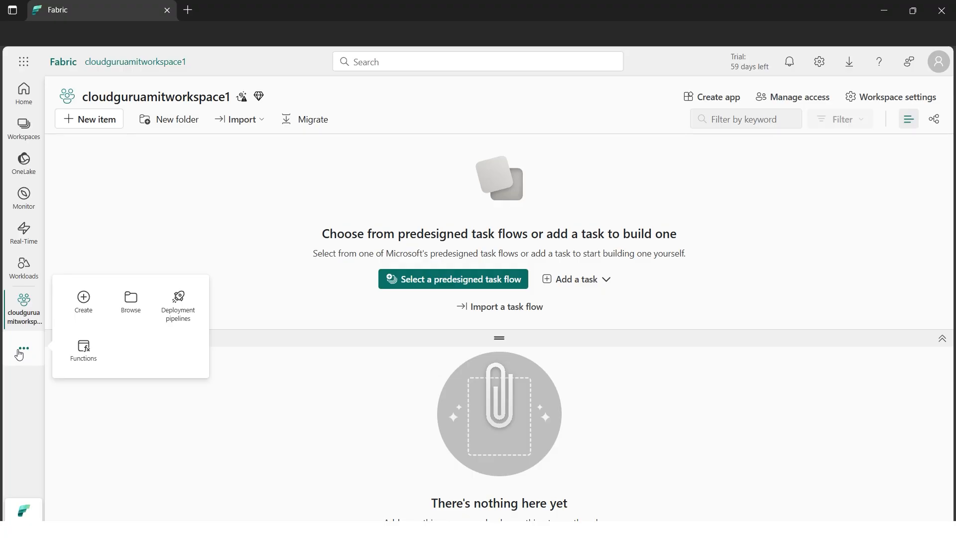
pyautogui.click(85, 304)
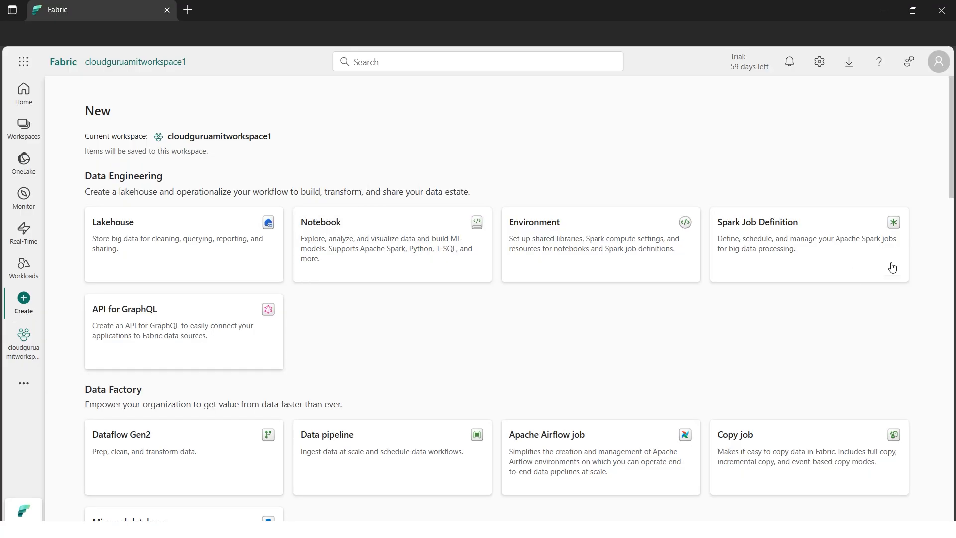
pyautogui.moveTo(952, 184); pyautogui.dragTo(953, 333)
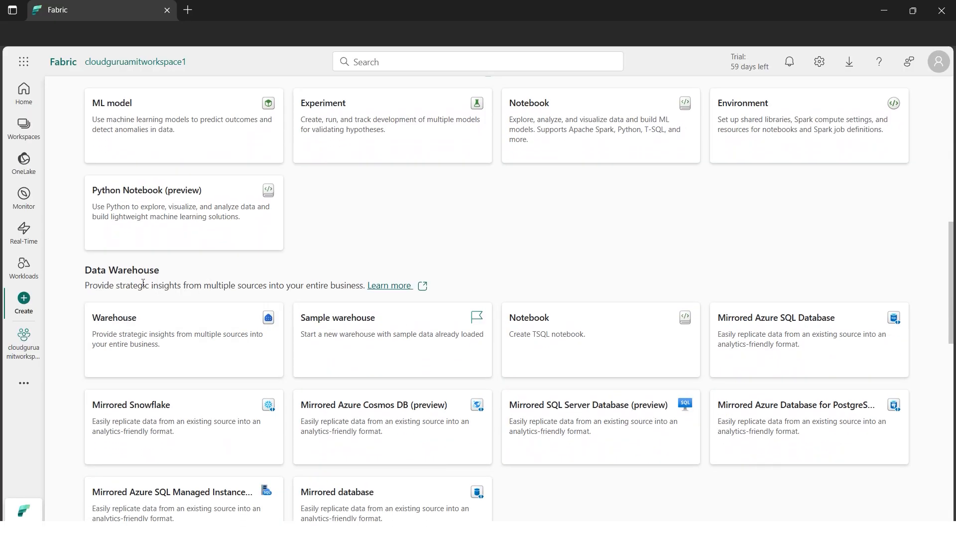
pyautogui.click(138, 339)
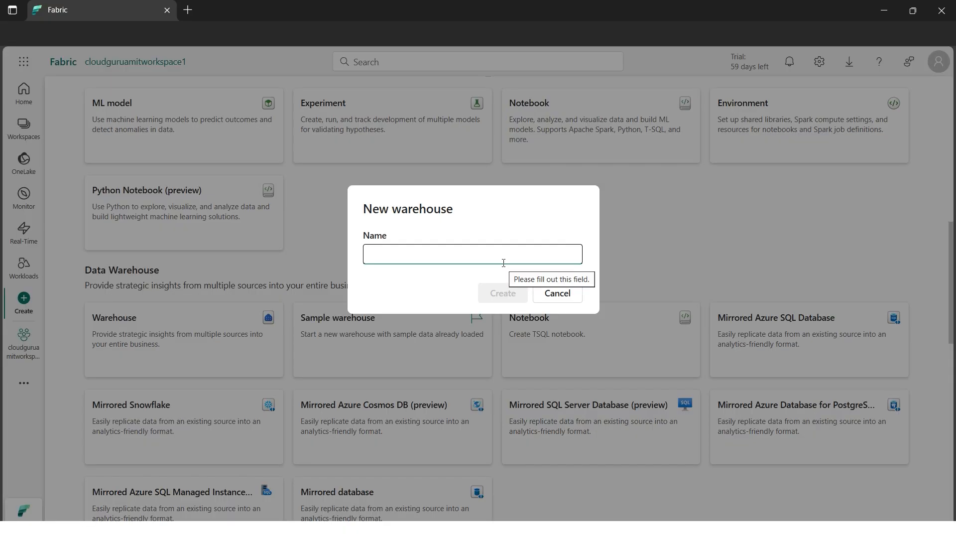
pyautogui.write('cloudguruamitwarehouse')
pyautogui.click(503, 293)
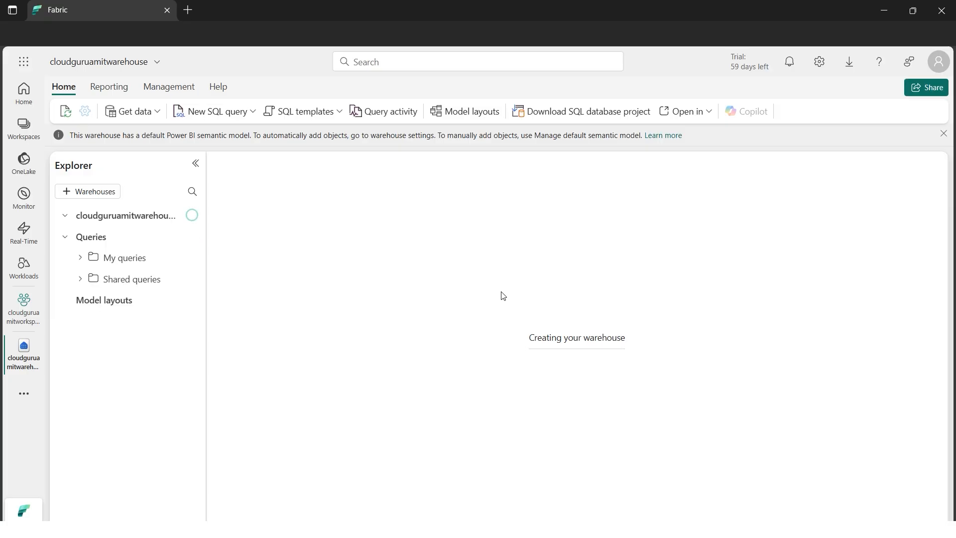
# Look over the DimProduct Data and SQL Queries documents in Word and their Hands-on Files folder in File Explorer.
pyautogui.click(323, 519)
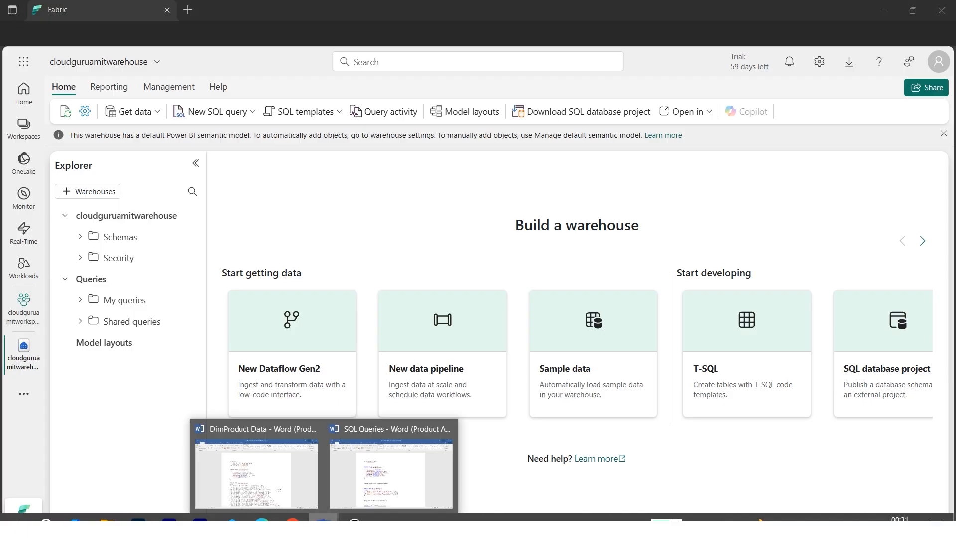
pyautogui.click(277, 470)
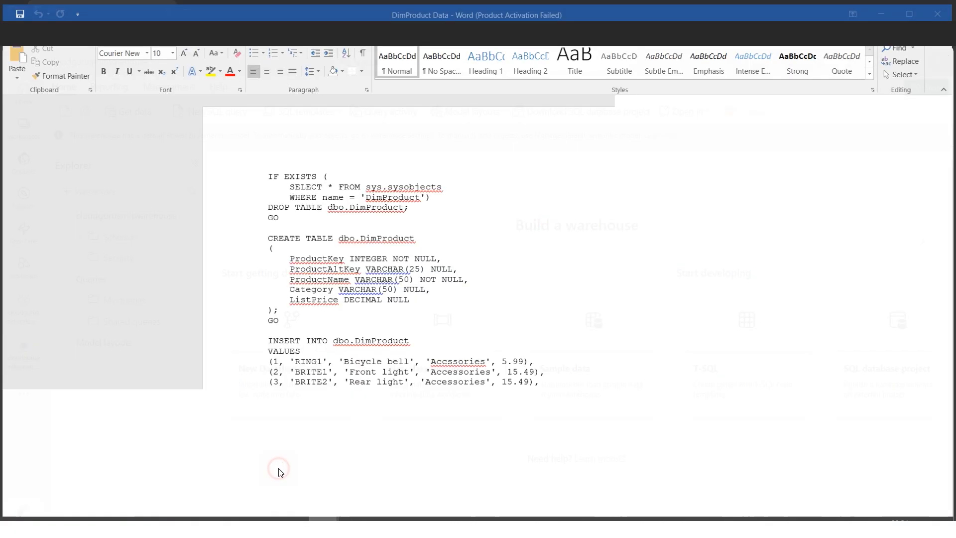
pyautogui.moveTo(323, 519)
pyautogui.click(372, 457)
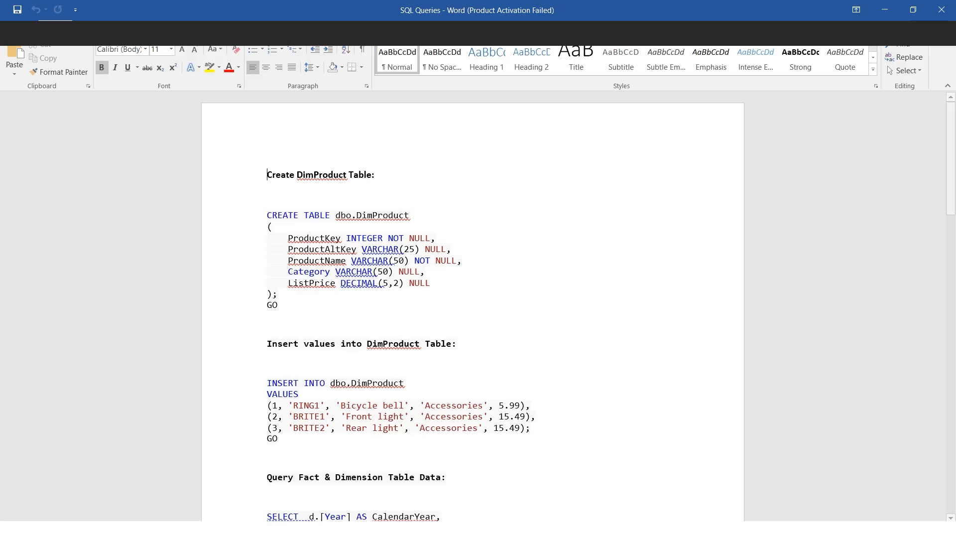
pyautogui.click(108, 518)
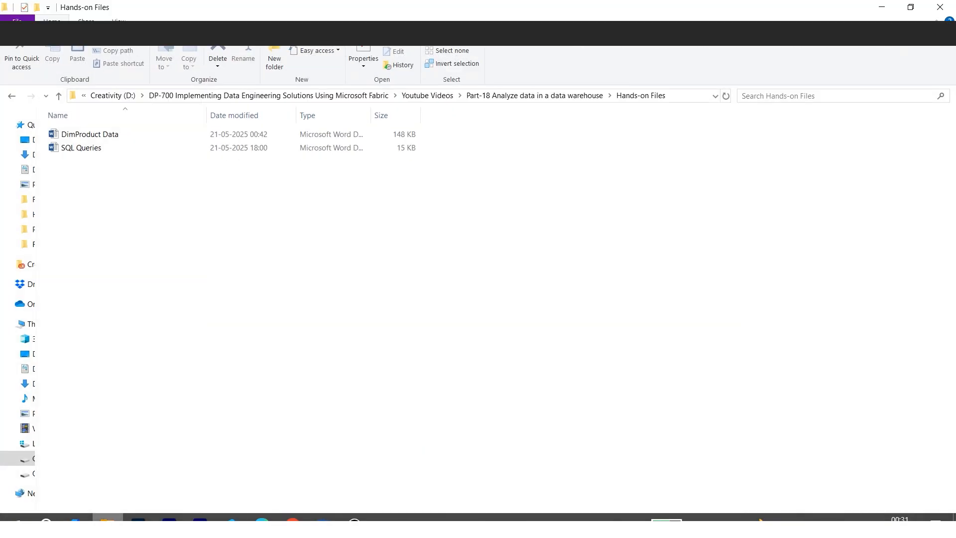
pyautogui.click(94, 149)
pyautogui.click(263, 269)
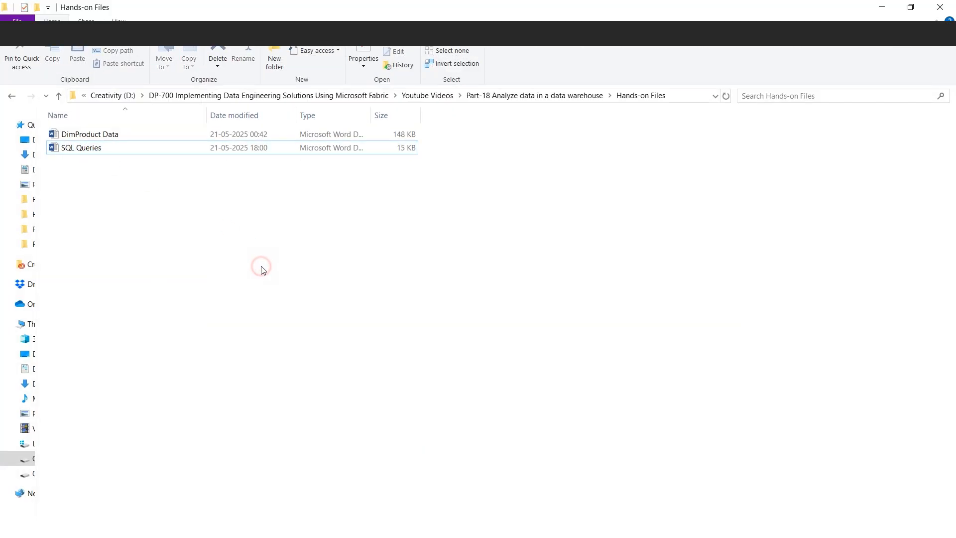
pyautogui.click(86, 134)
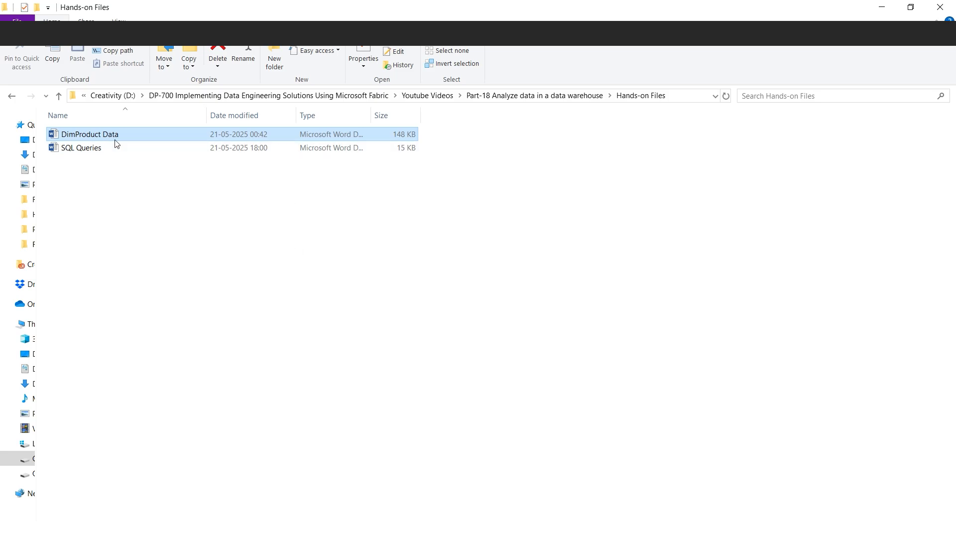
# Copy the CREATE TABLE dbo.DimProduct statement, including its GO line, from the SQL Queries document in Word.
pyautogui.moveTo(323, 518)
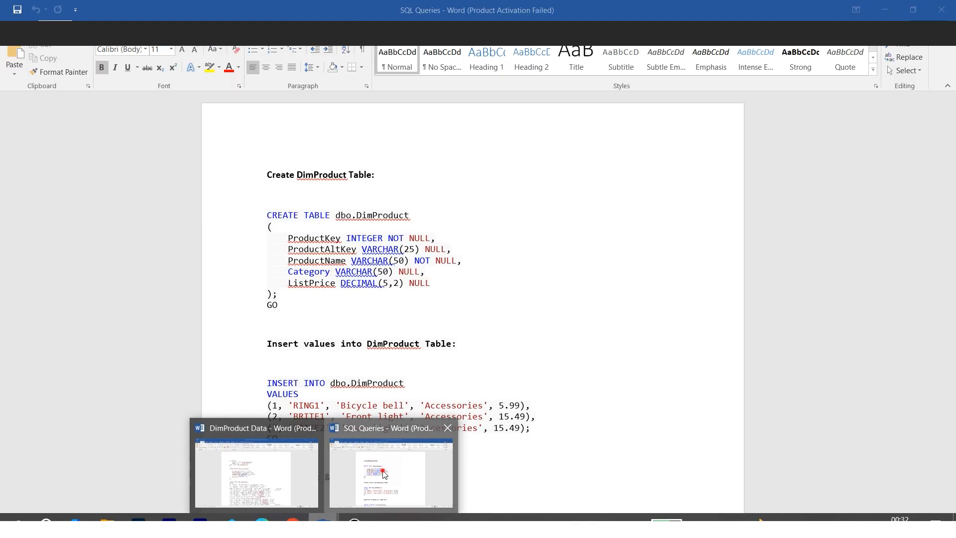
pyautogui.click(382, 471)
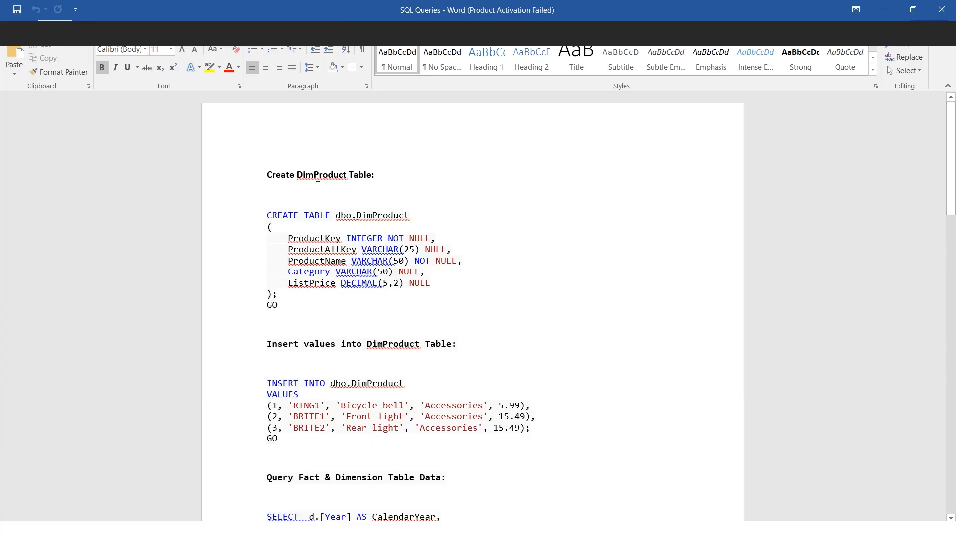
pyautogui.moveTo(266, 214); pyautogui.dragTo(299, 306)
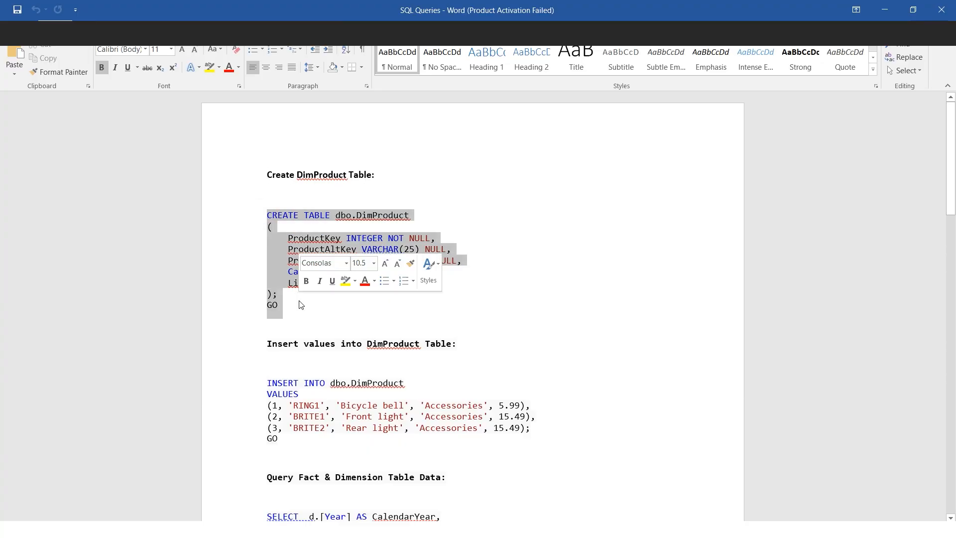
pyautogui.rightClick(284, 248)
pyautogui.click(314, 273)
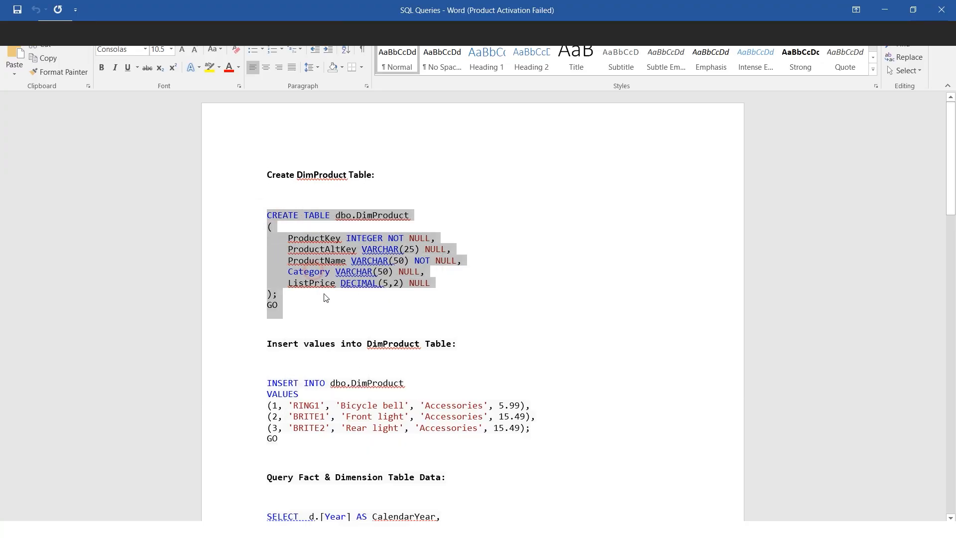
pyautogui.click(321, 306)
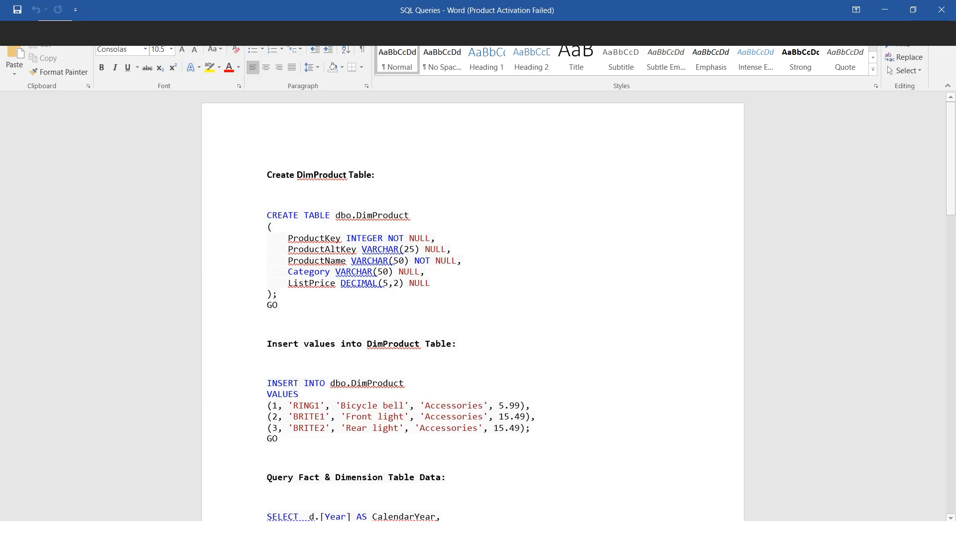
# Switch to the Fabric warehouse and run the copied CREATE TABLE dbo.DimProduct statement in a new SQL query.
pyautogui.click(262, 520)
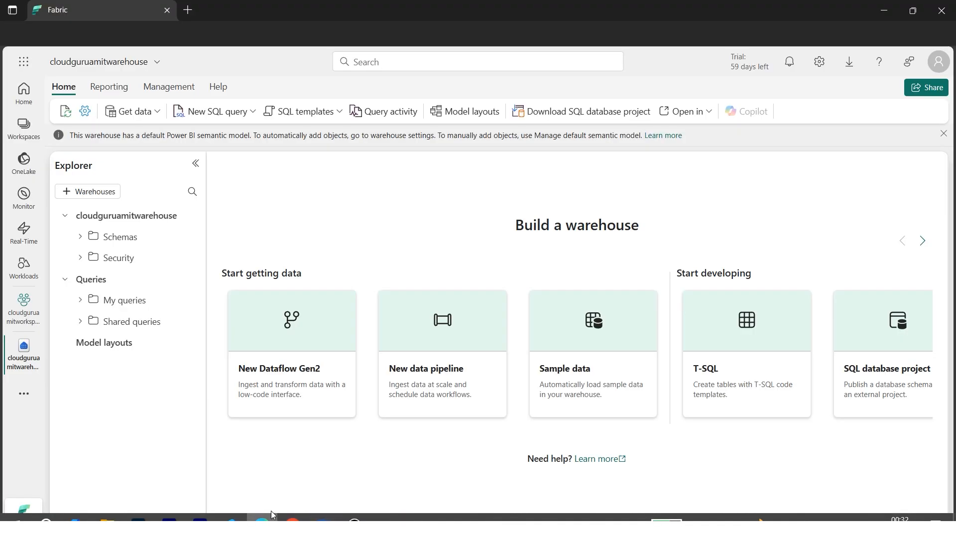
pyautogui.click(218, 111)
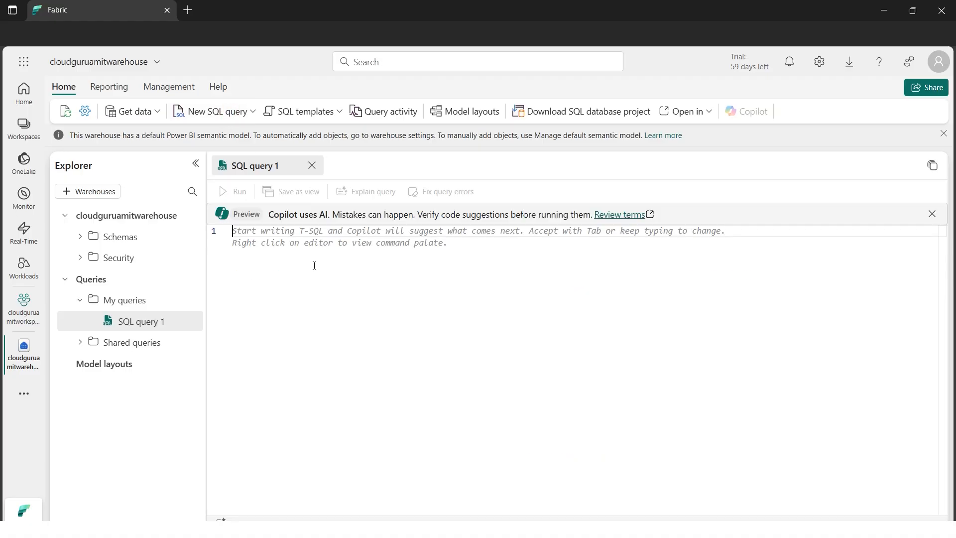
pyautogui.hotkey('ctrl', 'v')
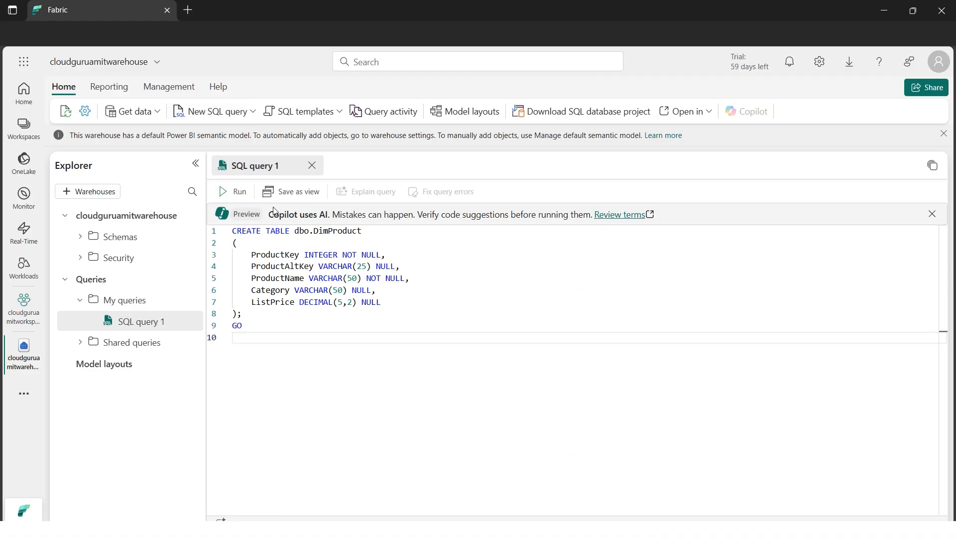
pyautogui.click(232, 192)
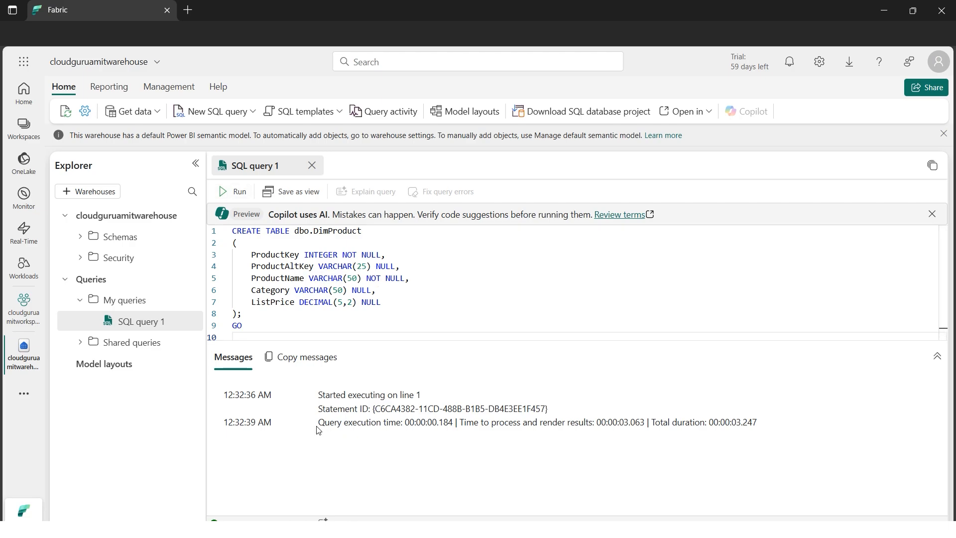
# Check for the DimProduct table under the dbo schema's tables in the warehouse explorer, widening the explorer to show full names.
pyautogui.moveTo(265, 297)
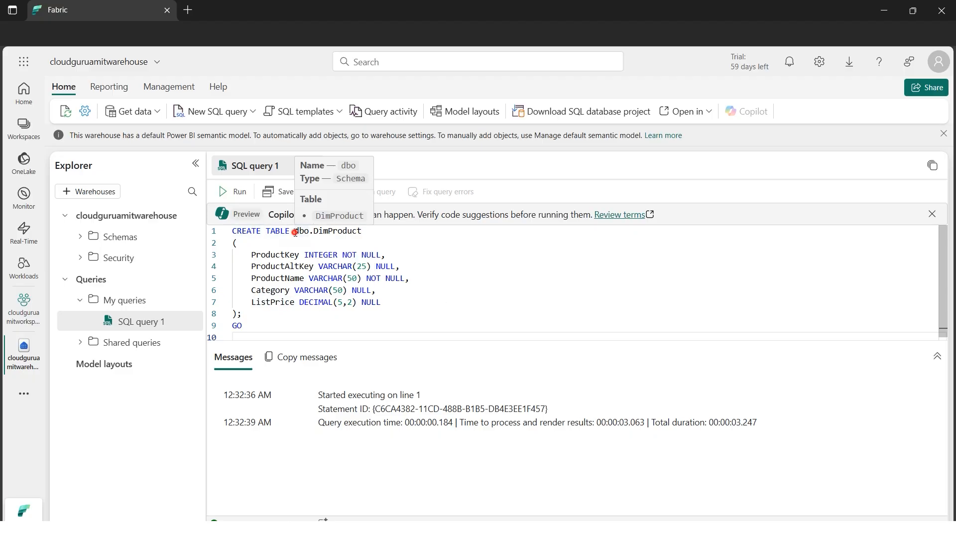
pyautogui.moveTo(294, 232); pyautogui.dragTo(362, 231)
pyautogui.click(431, 263)
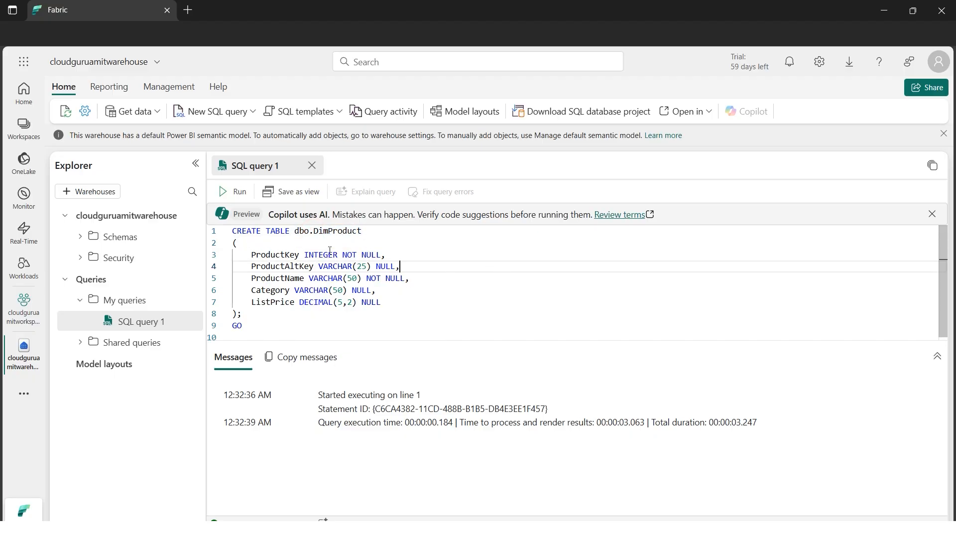
pyautogui.click(81, 238)
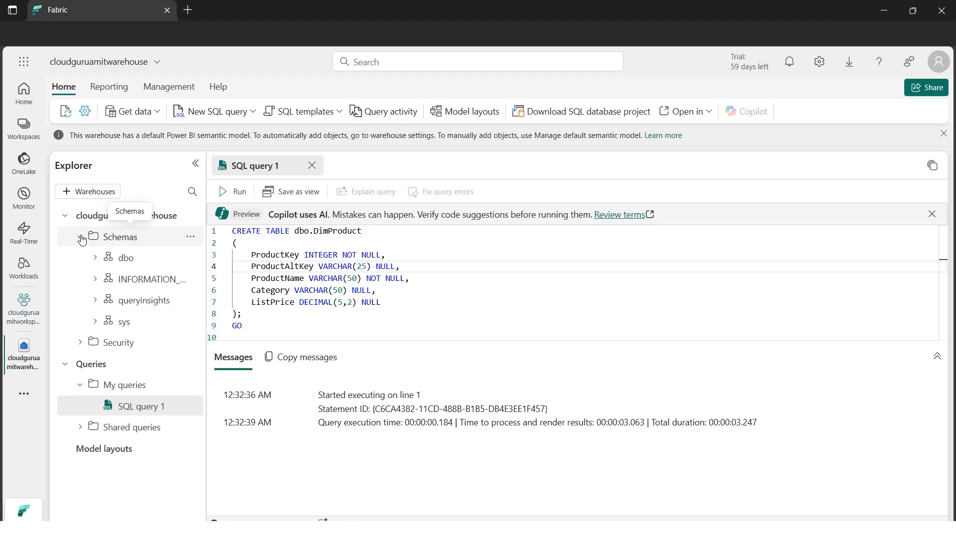
pyautogui.moveTo(304, 234)
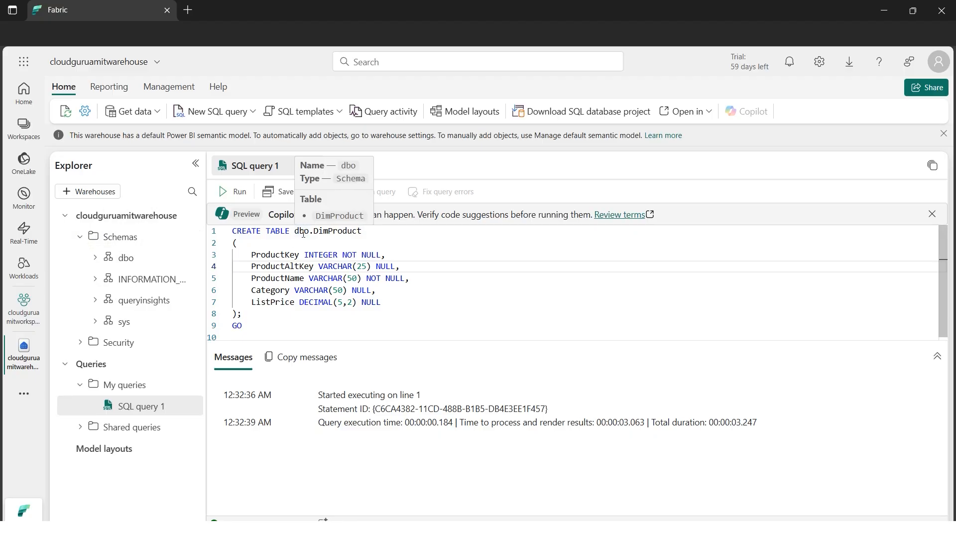
pyautogui.click(94, 258)
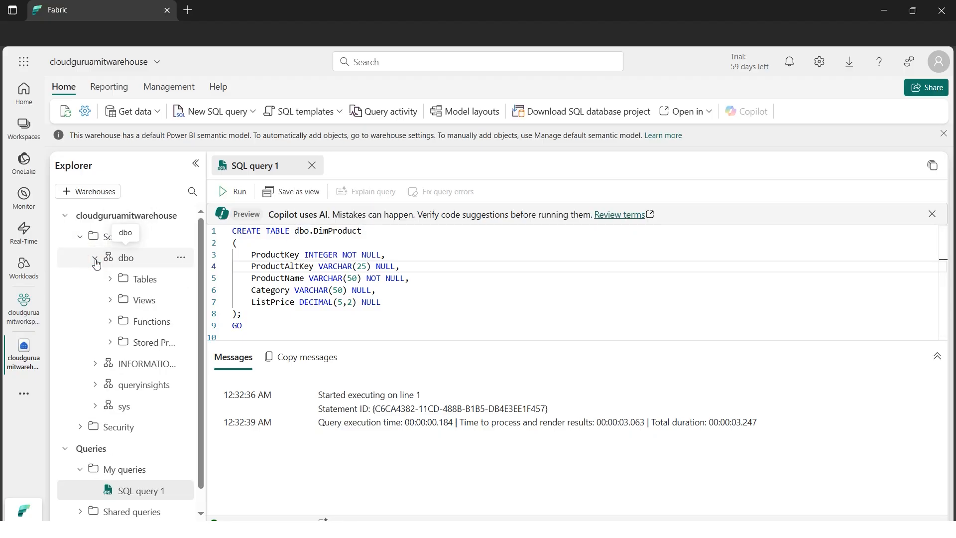
pyautogui.click(110, 282)
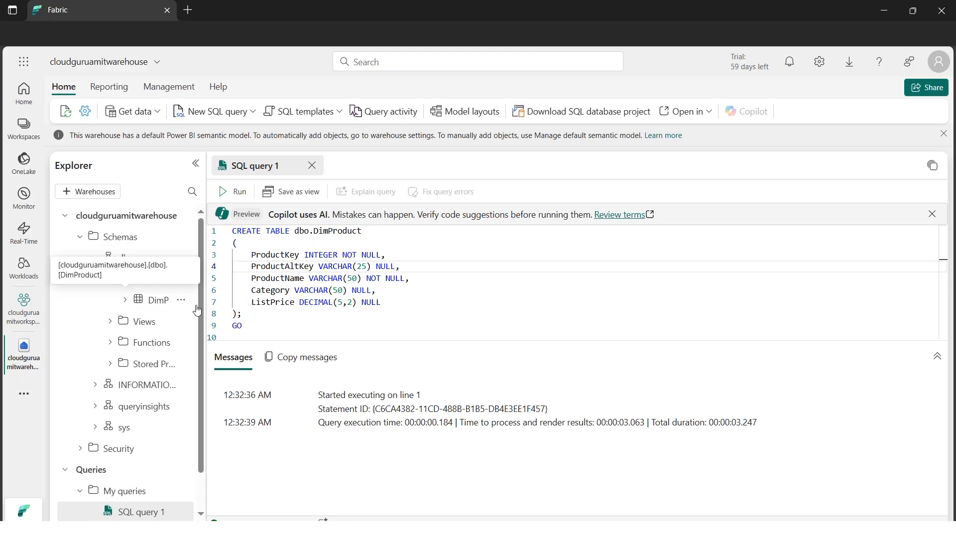
pyautogui.moveTo(198, 310); pyautogui.dragTo(225, 312)
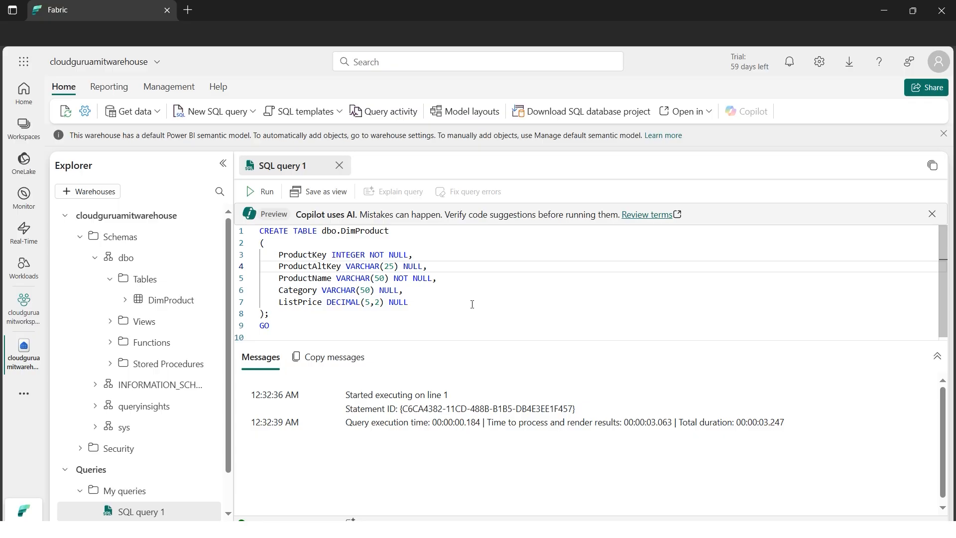
# Create a new SQL query, and copy the "Insert values into DimProduct Table:" heading and INSERT statement through GO from Word's SQL Queries document.
pyautogui.click(213, 117)
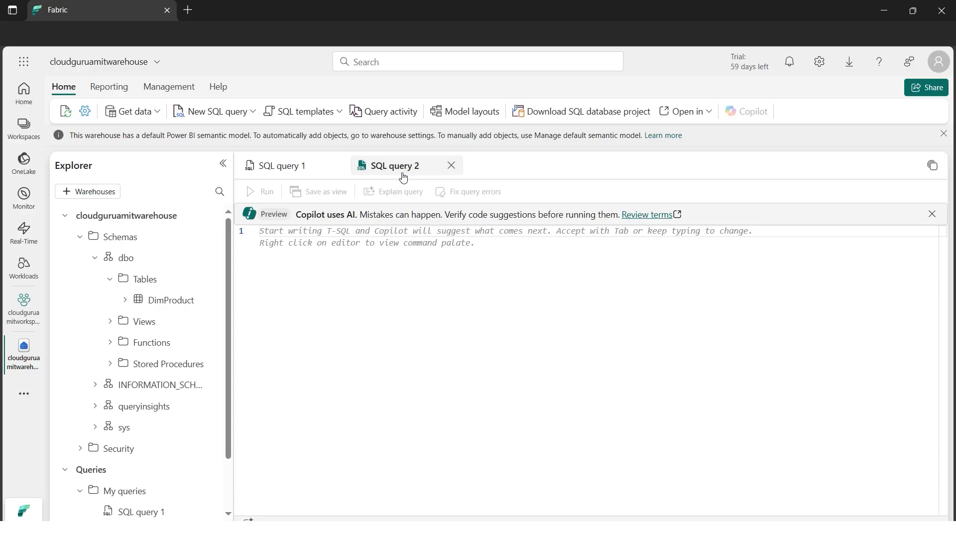
pyautogui.moveTo(323, 518)
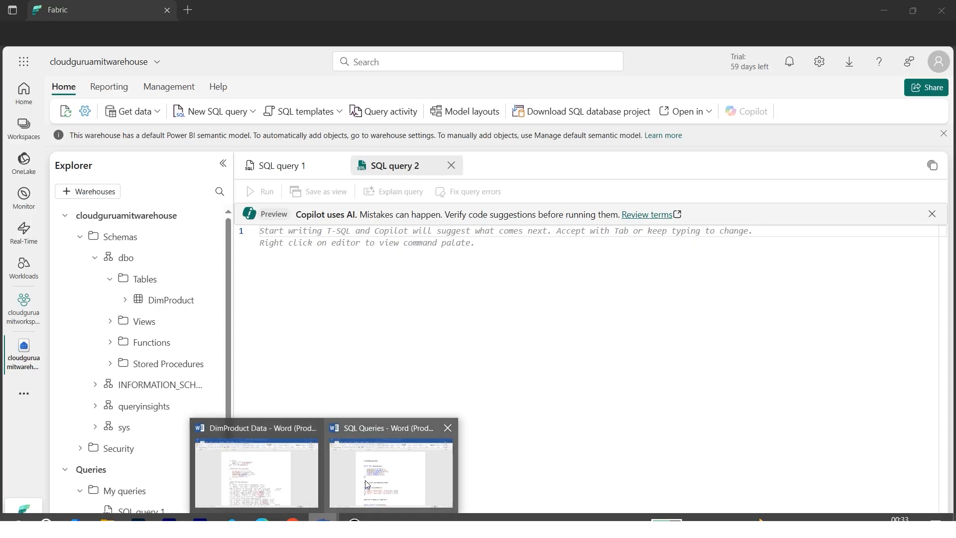
pyautogui.click(383, 464)
pyautogui.moveTo(952, 178); pyautogui.dragTo(952, 212)
pyautogui.moveTo(268, 215); pyautogui.dragTo(277, 319)
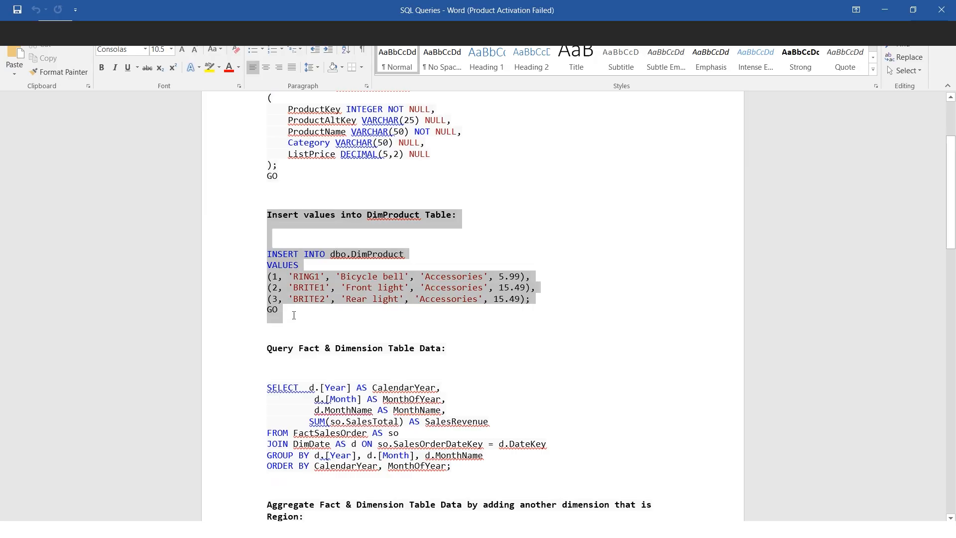
pyautogui.rightClick(273, 297)
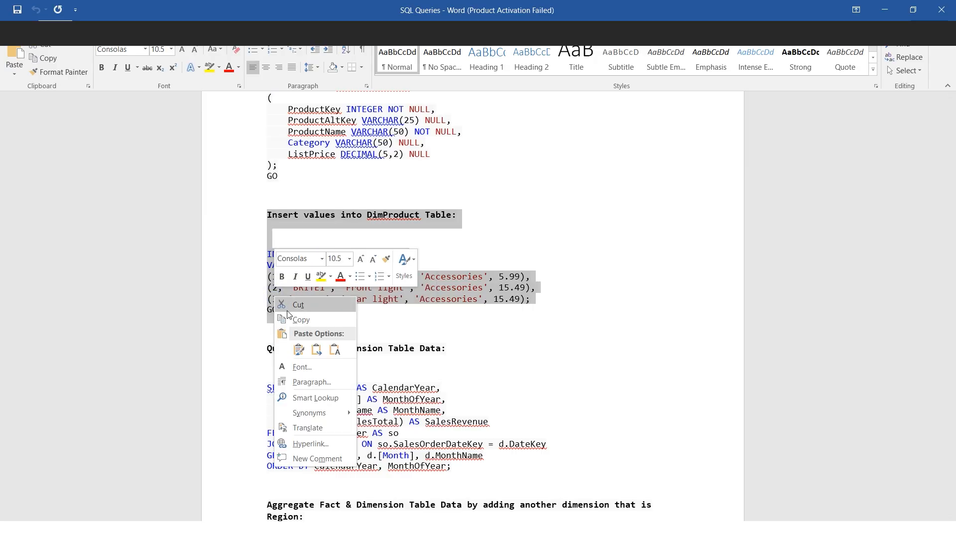
pyautogui.click(295, 319)
# Return to the Fabric warehouse, paste the copied section into the empty SQL query and try to run it.
pyautogui.click(888, 8)
pyautogui.click(398, 277)
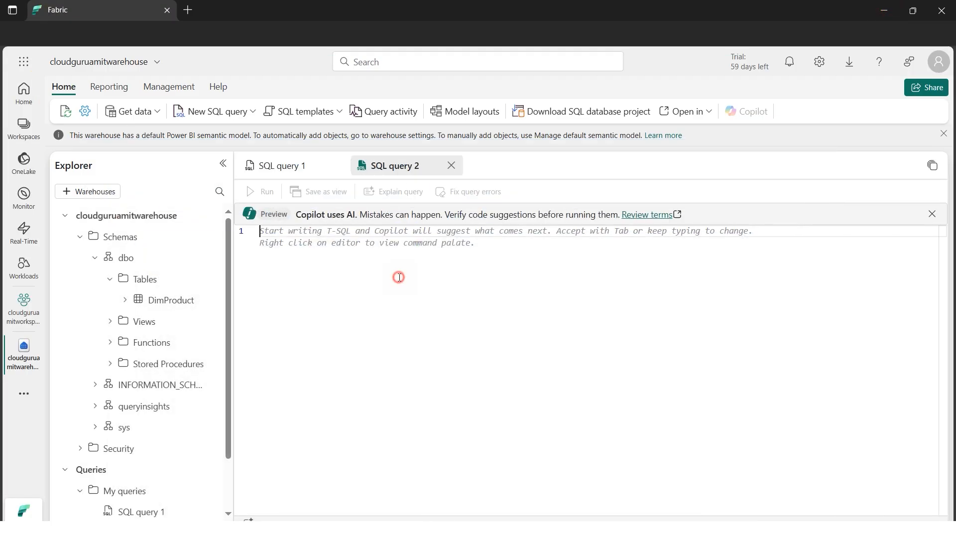
pyautogui.hotkey('ctrl', 'v')
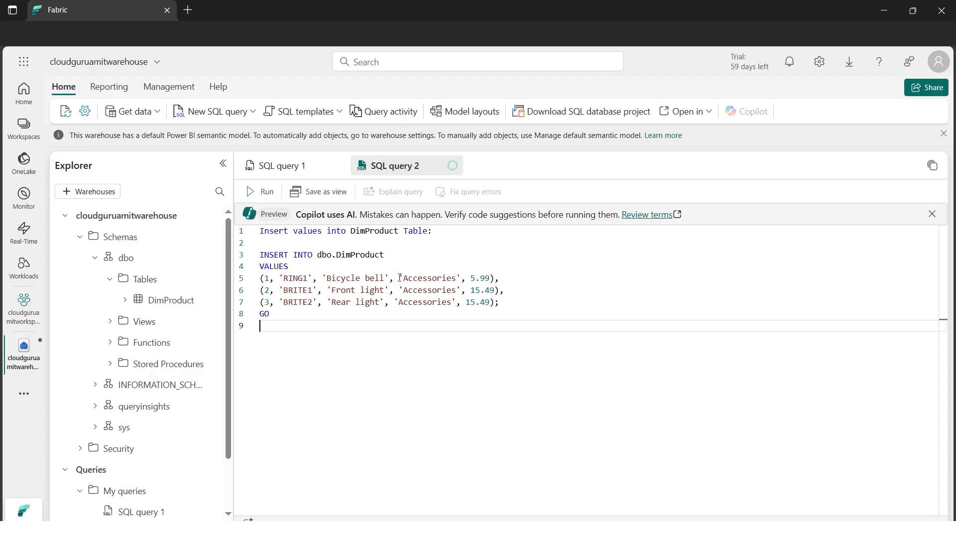
pyautogui.click(262, 194)
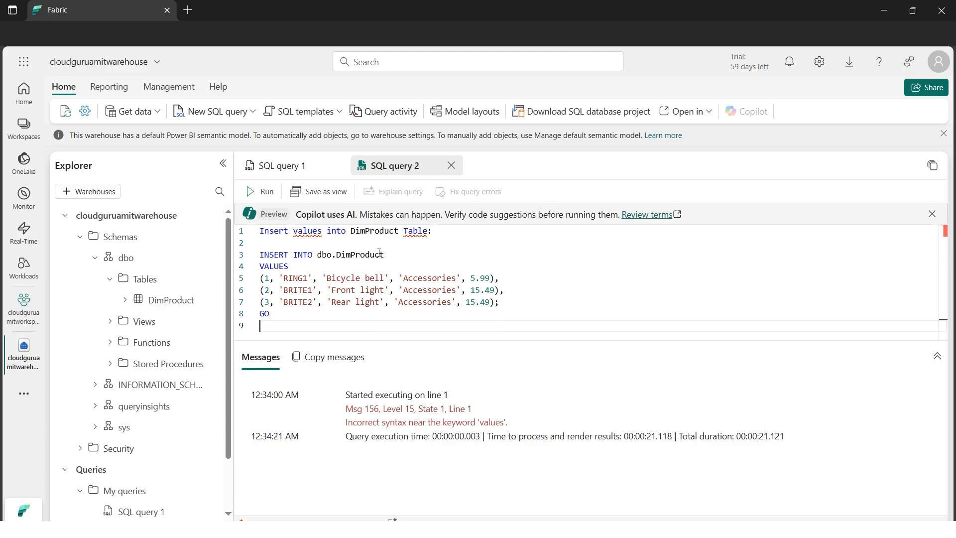
# Delete the "Insert values into DimProduct Table:" line and the blank line below it, and run the INSERT INTO dbo.DimProduct statement.
pyautogui.tripleClick(439, 237)
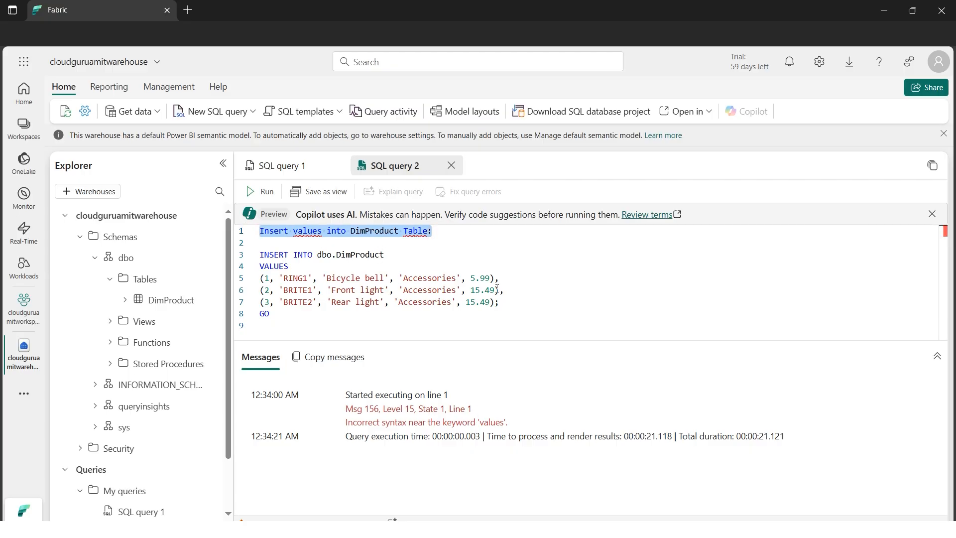
pyautogui.press('Delete')
pyautogui.press('Delete')
pyautogui.press('Delete')
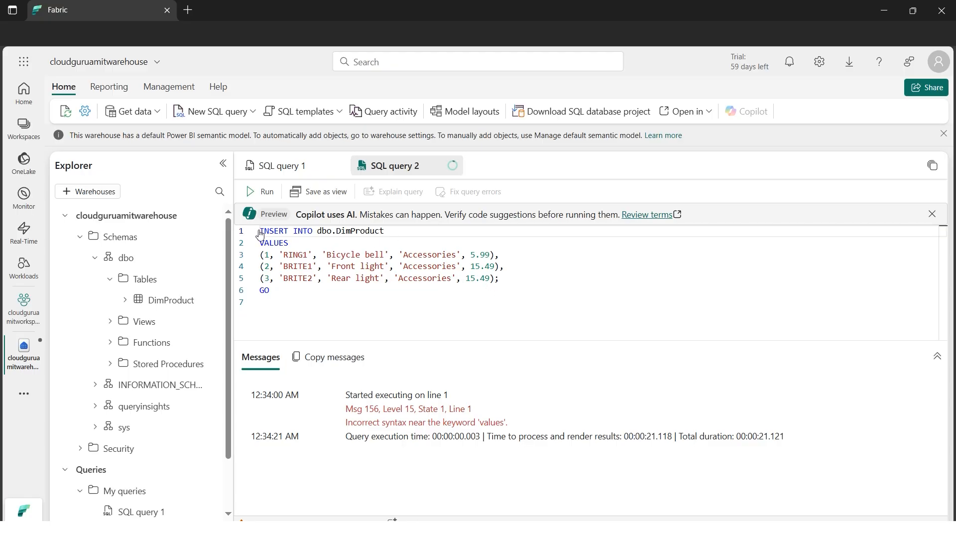
pyautogui.click(264, 193)
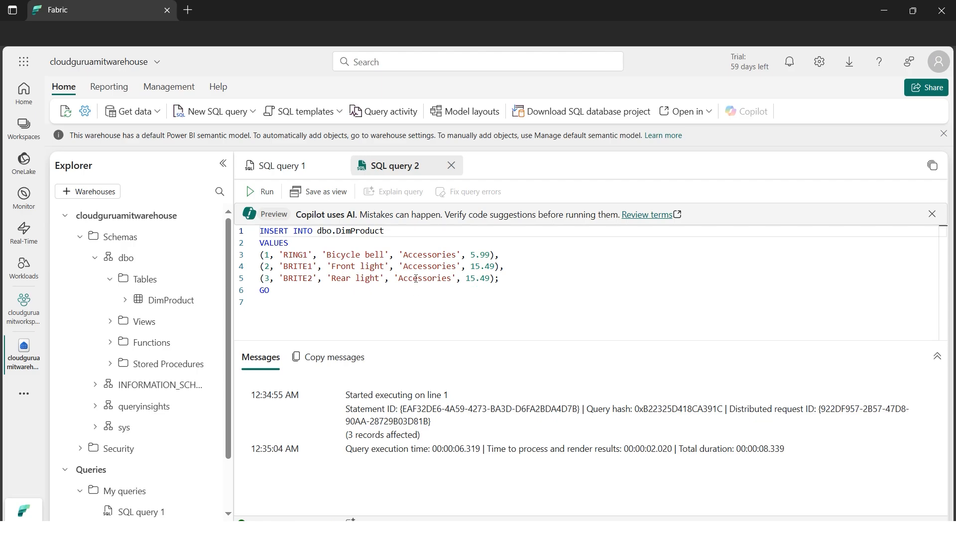
# Preview the data of the DimProduct table from the explorer and close the preview.
pyautogui.rightClick(159, 303)
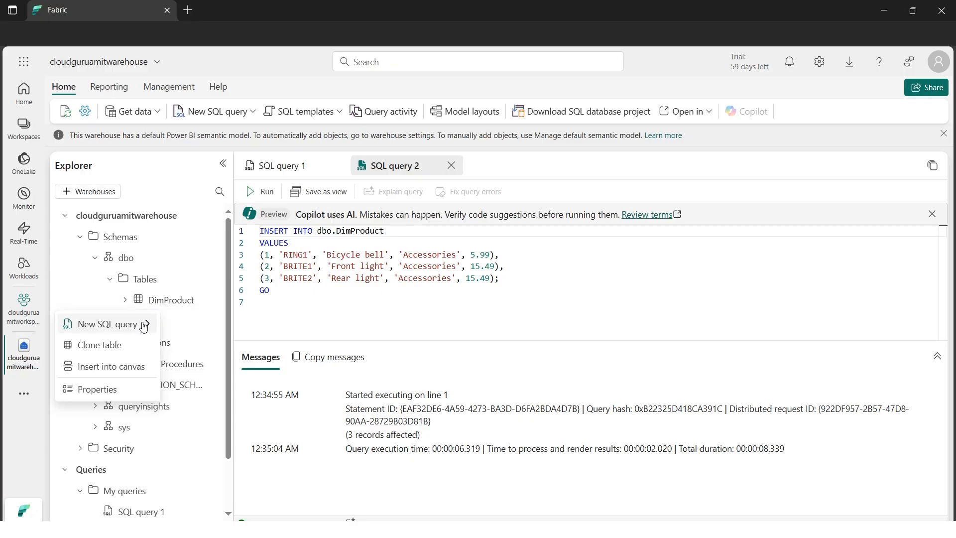
pyautogui.click(143, 325)
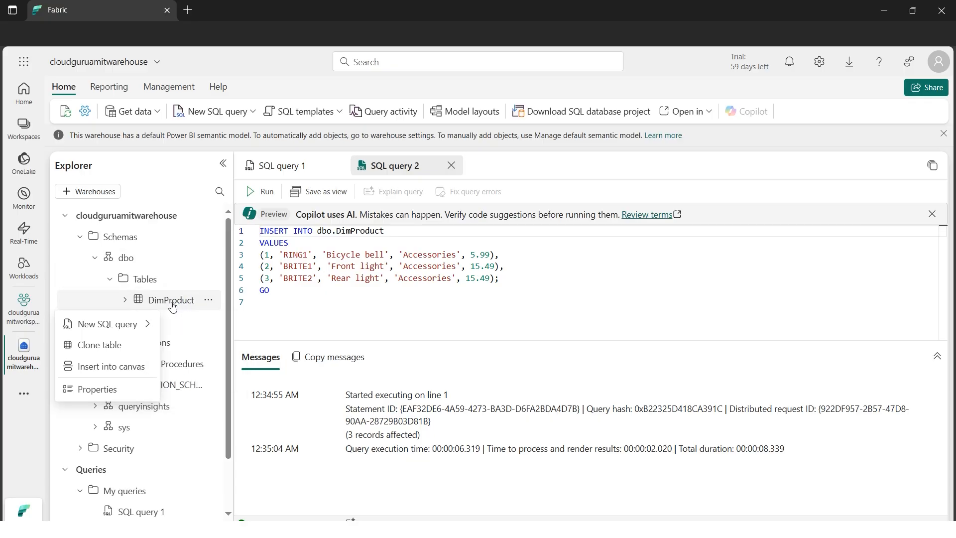
pyautogui.moveTo(126, 330)
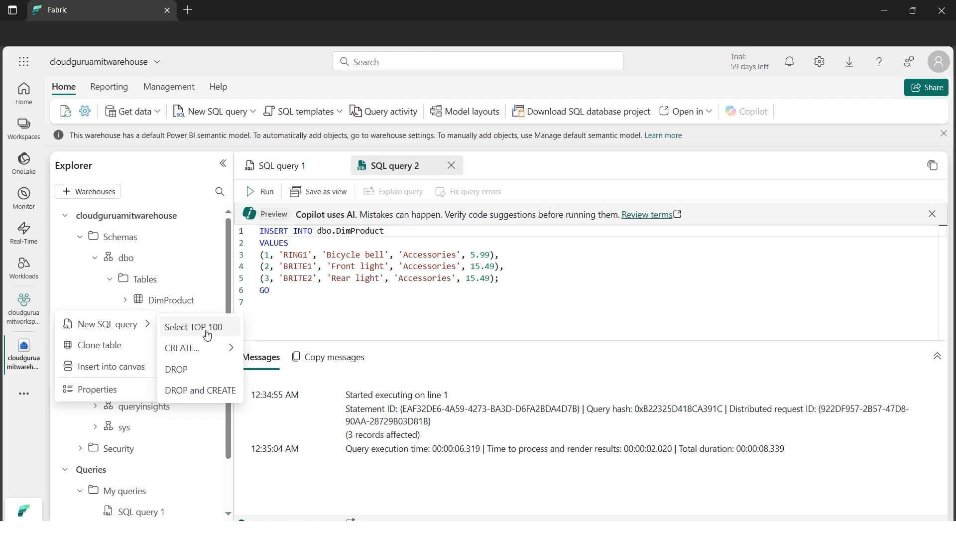
pyautogui.click(314, 302)
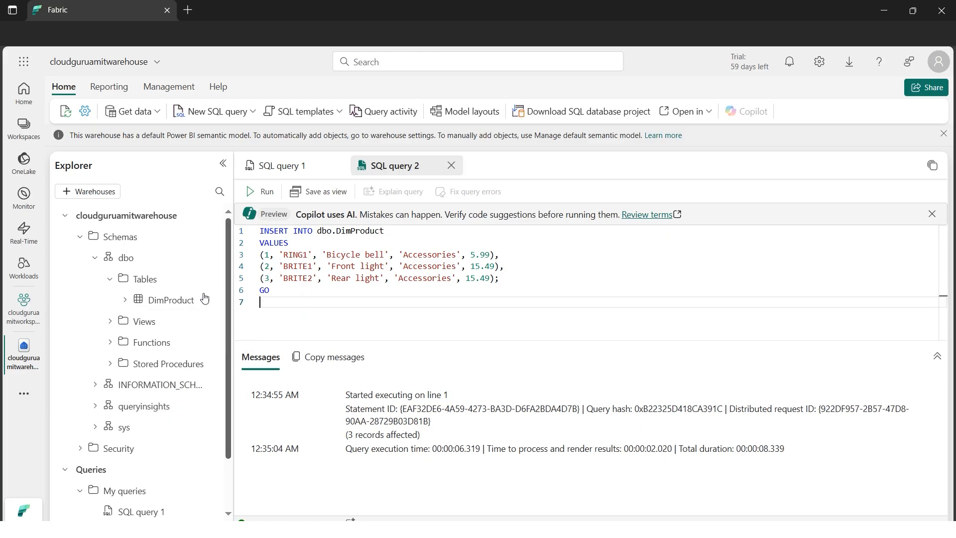
pyautogui.click(171, 301)
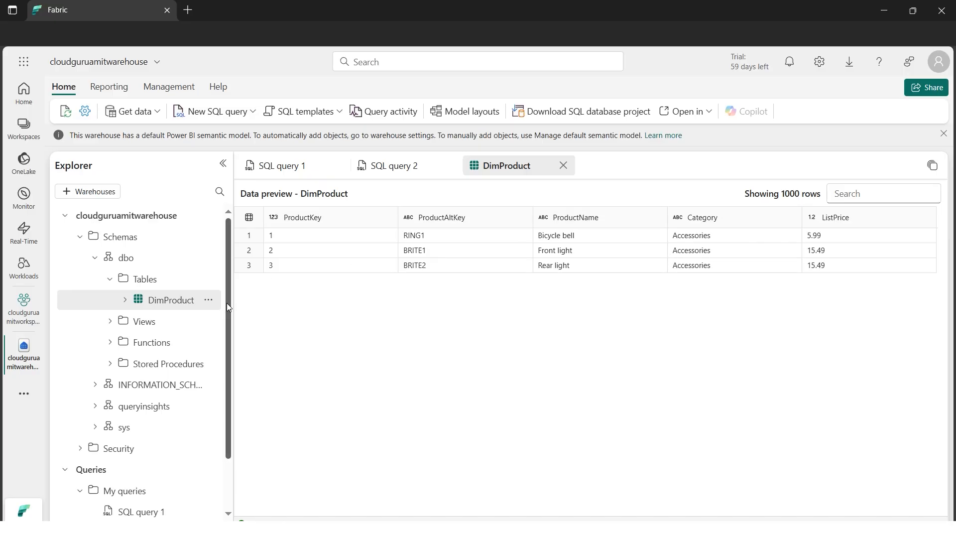
pyautogui.click(564, 166)
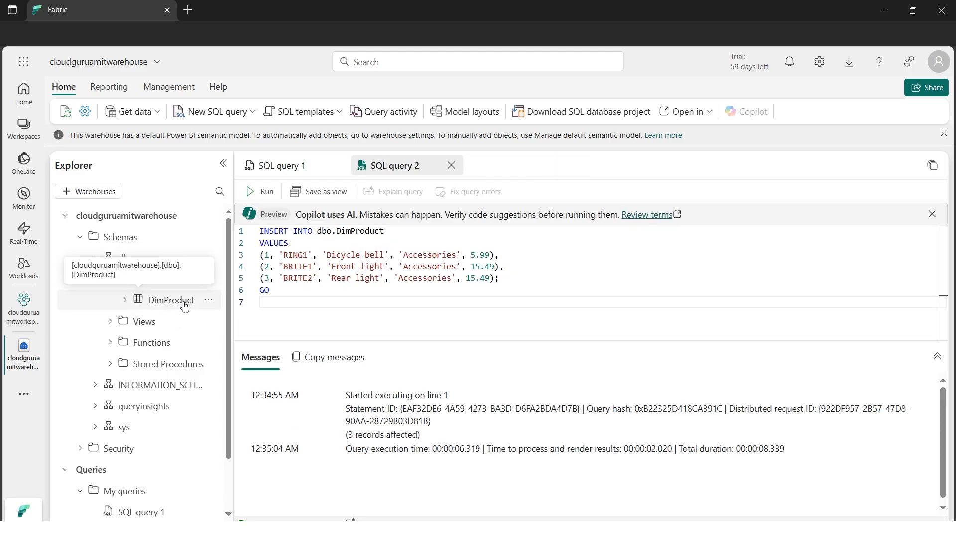
# Query the DimProduct table with the Select TOP 100 option, check the returned rows and close that query.
pyautogui.click(208, 301)
pyautogui.moveTo(145, 324)
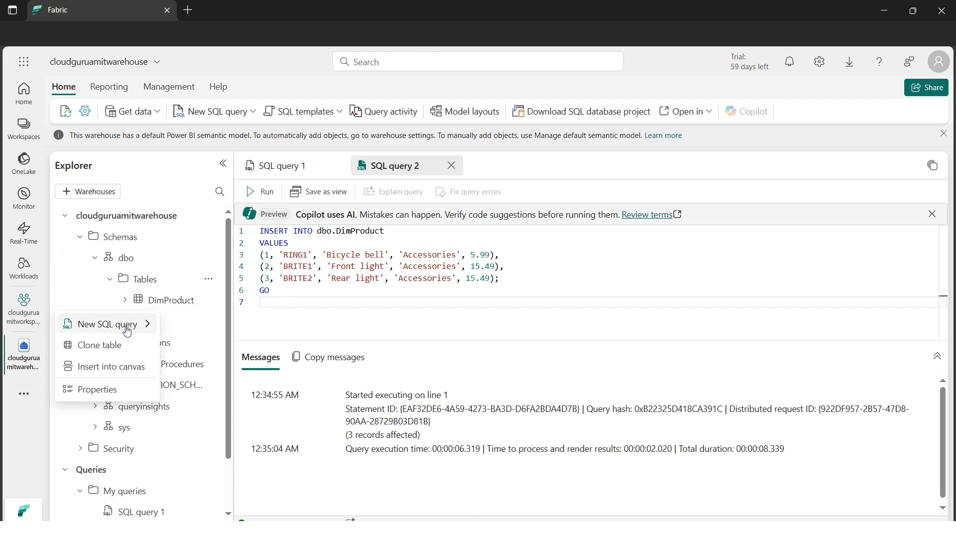
pyautogui.click(180, 328)
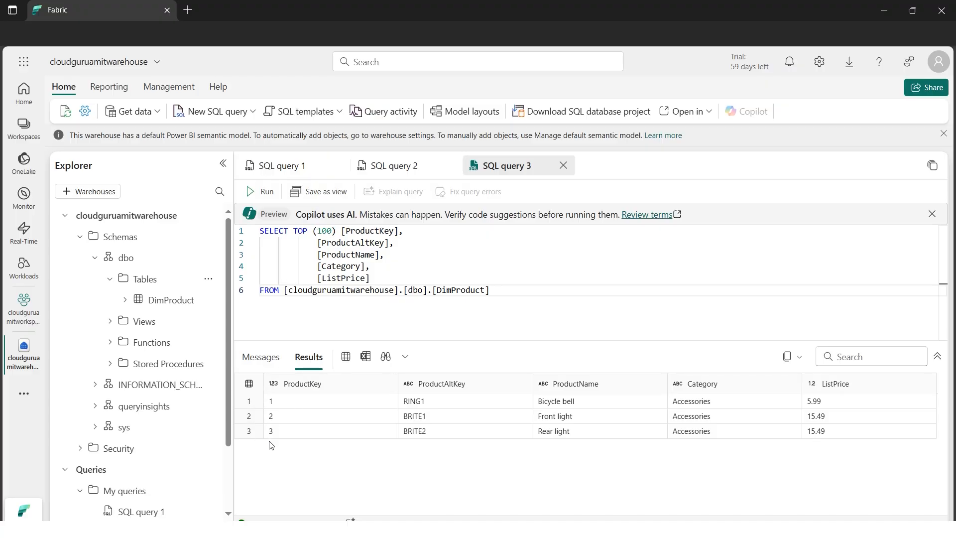
pyautogui.click(563, 166)
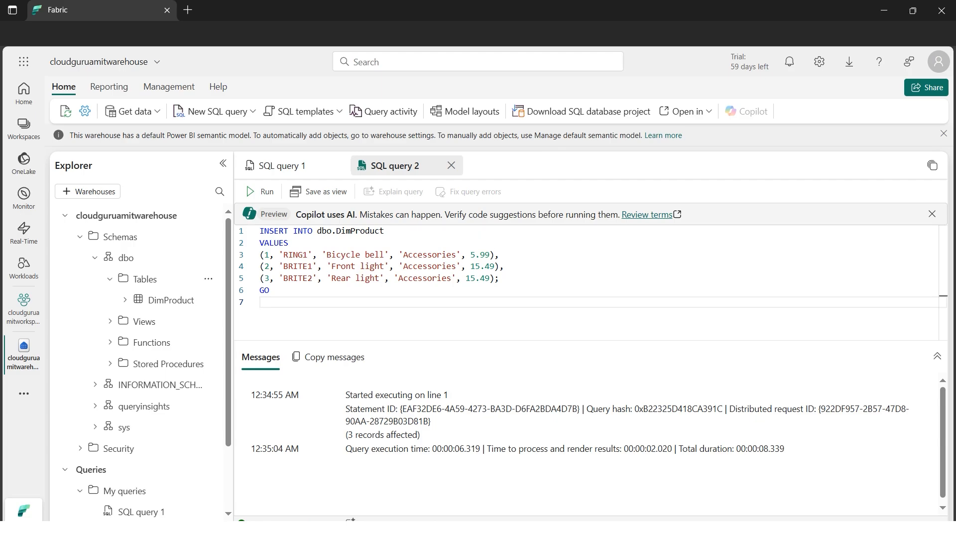
# Switch to the DimProduct Data document in Word and copy its entire contents.
pyautogui.moveTo(324, 520)
pyautogui.click(257, 474)
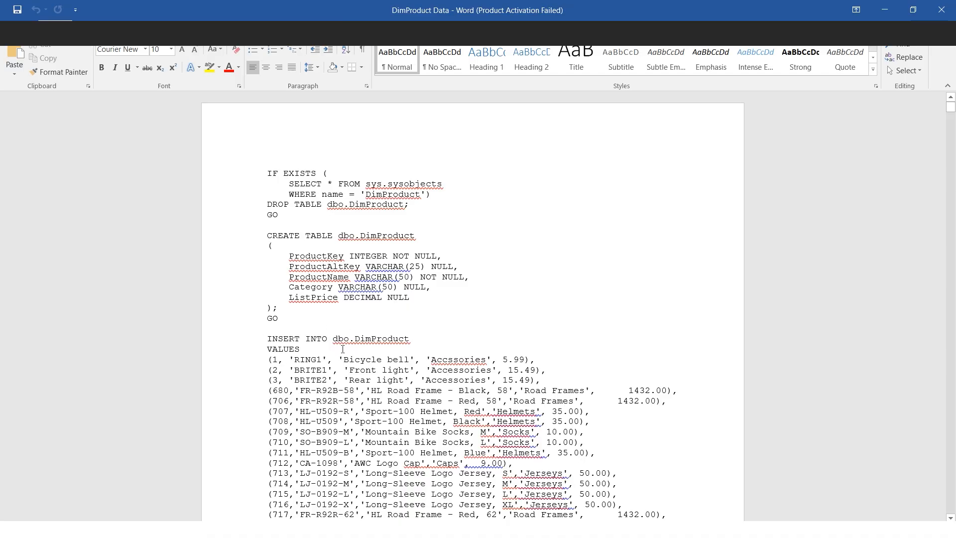
pyautogui.moveTo(334, 339); pyautogui.dragTo(408, 353)
pyautogui.click(372, 380)
pyautogui.click(329, 370)
pyautogui.hotkey('ctrl', 'a')
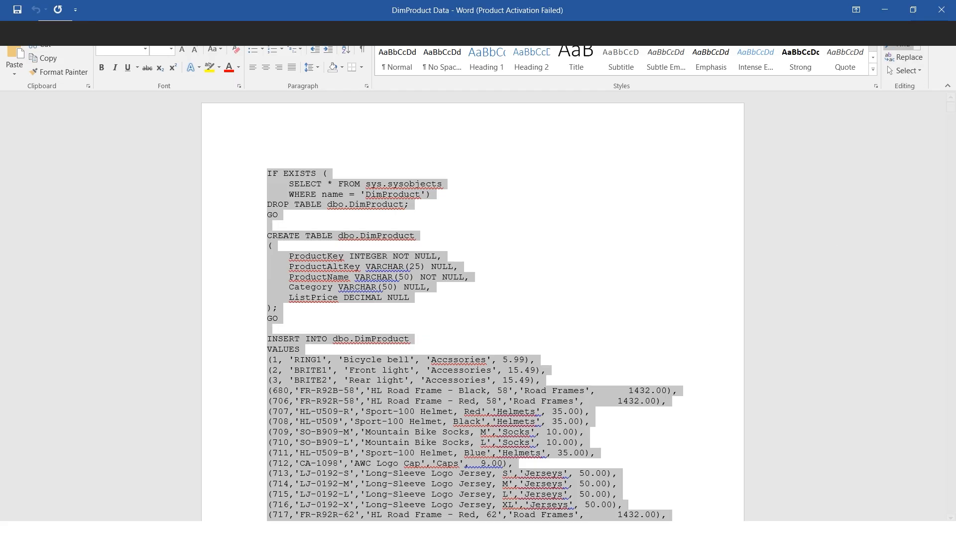
# Return to the Fabric warehouse and paste the copied table script into another new SQL query.
pyautogui.click(883, 11)
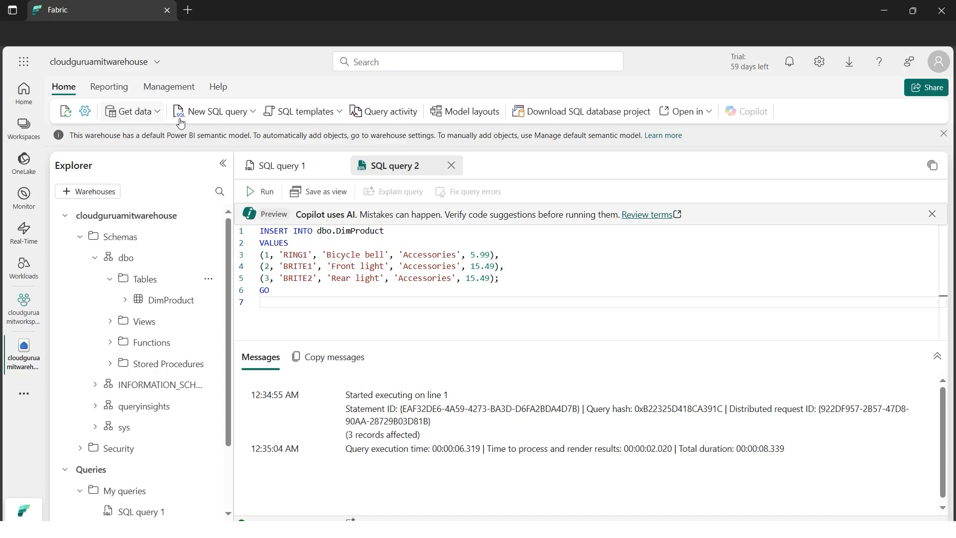
pyautogui.click(209, 111)
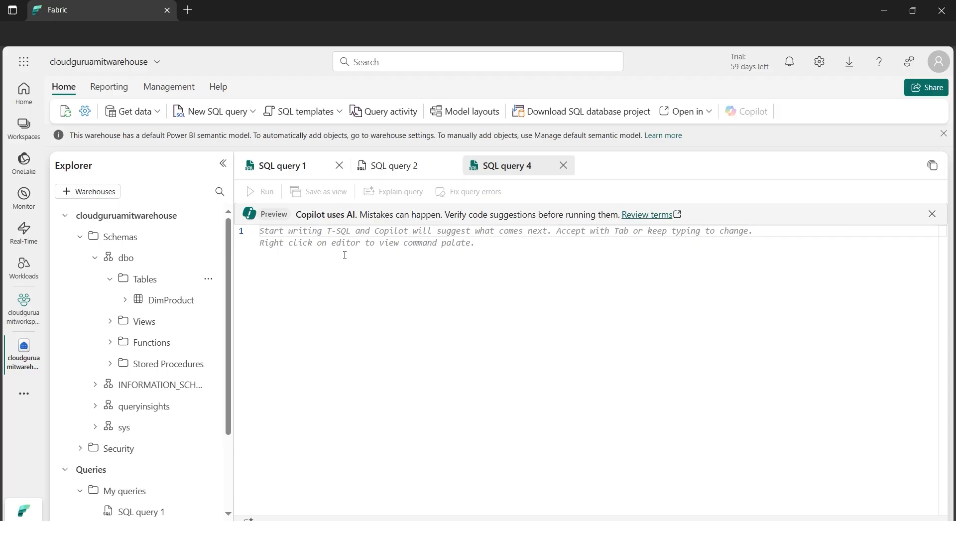
pyautogui.hotkey('ctrl', 'v')
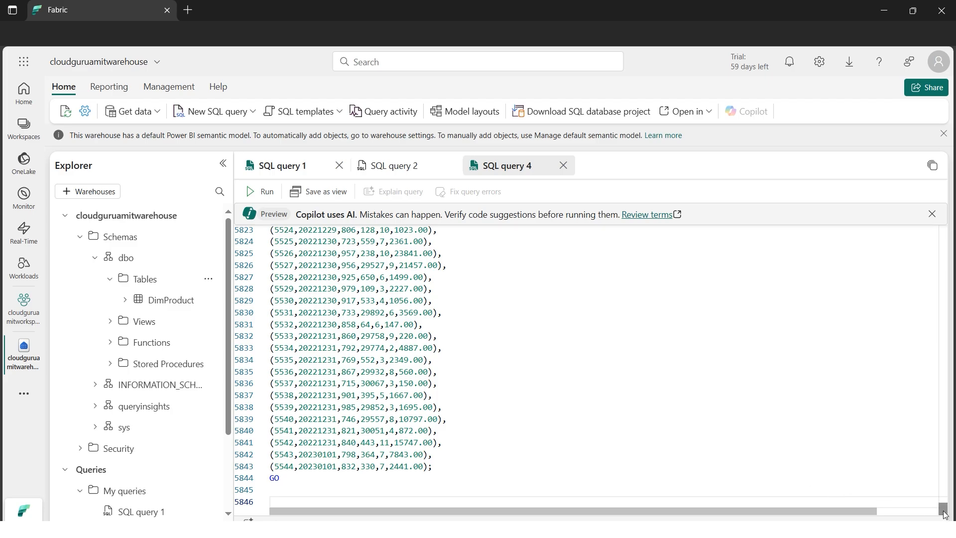
# Review the pasted script's DimProduct and DimCustomer inserts through to its final GO line, and run the whole script.
pyautogui.moveTo(945, 513); pyautogui.dragTo(948, 213)
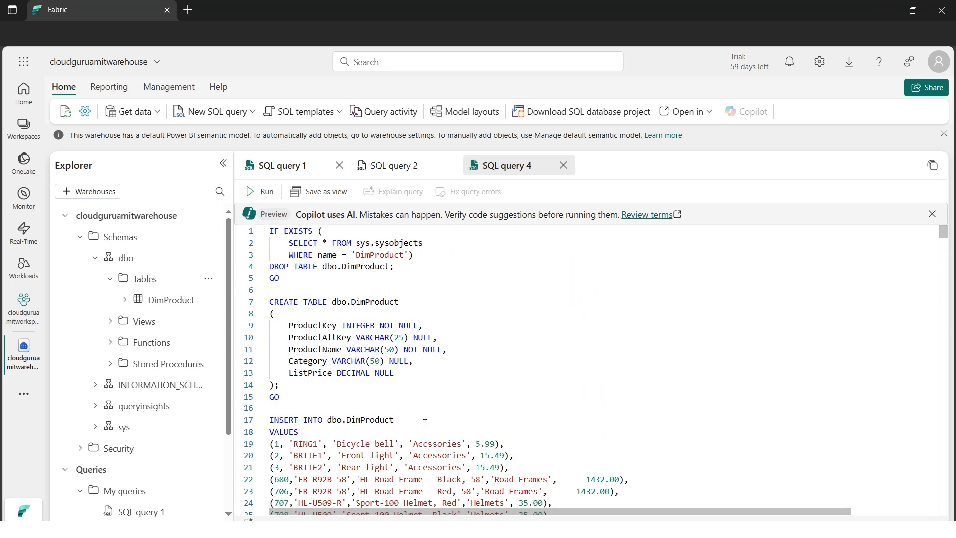
pyautogui.moveTo(328, 423); pyautogui.dragTo(391, 423)
pyautogui.click(572, 429)
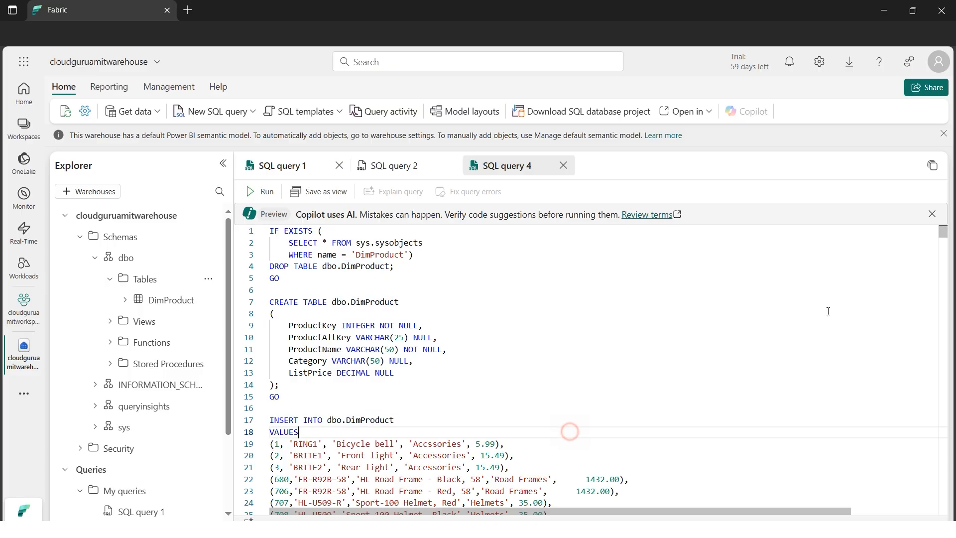
pyautogui.moveTo(943, 234); pyautogui.dragTo(945, 251)
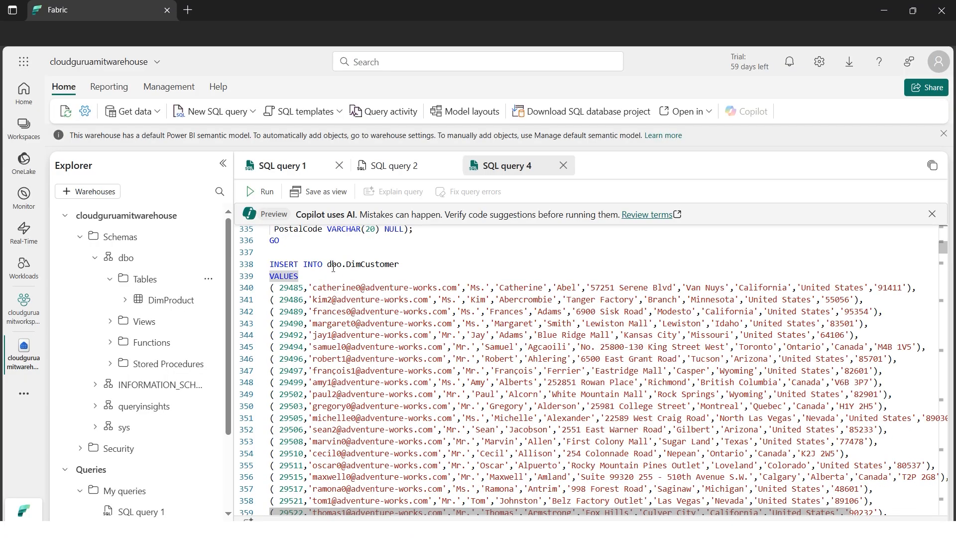
pyautogui.moveTo(328, 264); pyautogui.dragTo(399, 264)
pyautogui.click(502, 312)
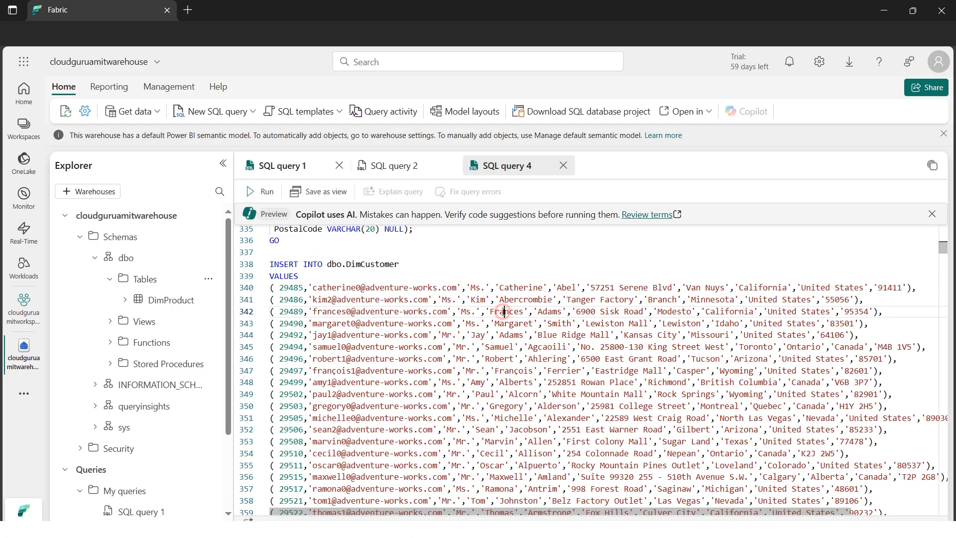
pyautogui.moveTo(945, 251); pyautogui.dragTo(942, 509)
pyautogui.click(676, 442)
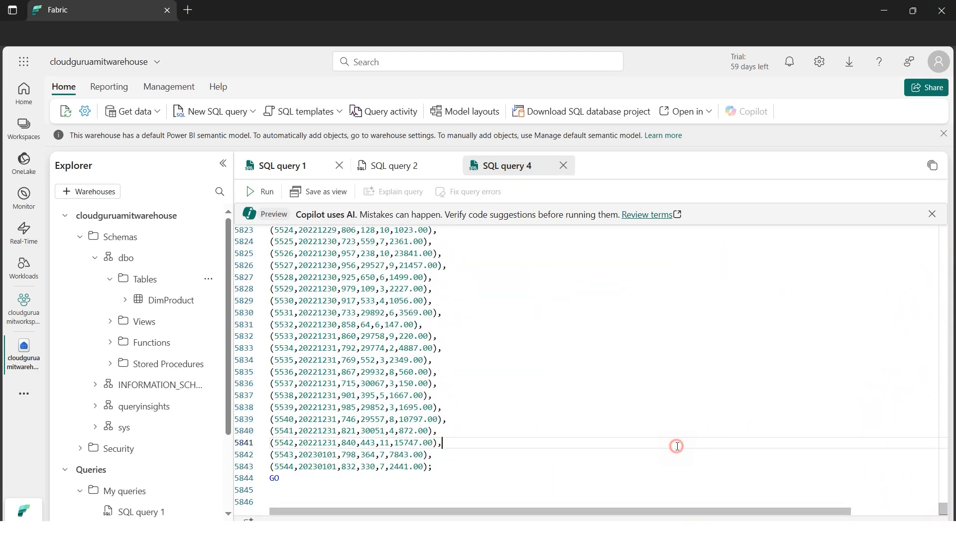
pyautogui.click(264, 196)
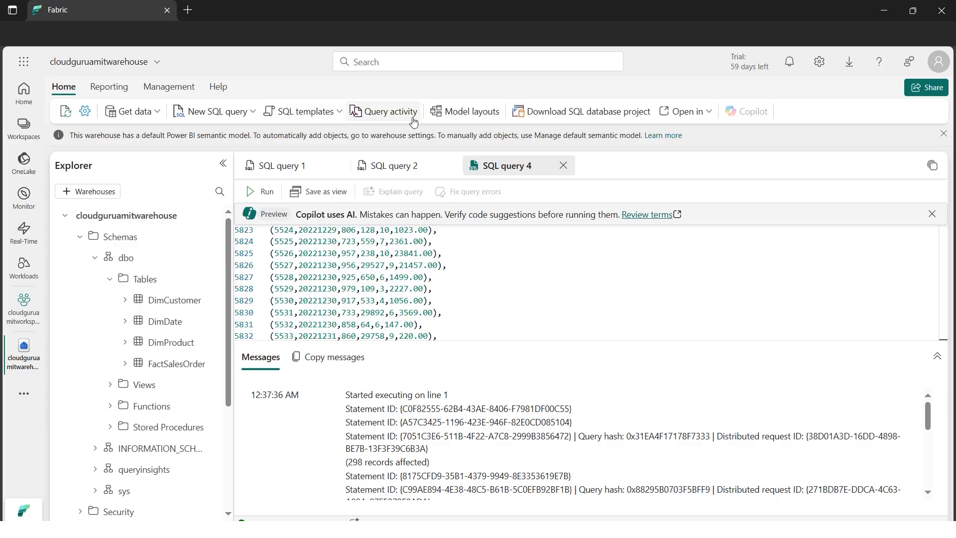
# Open the warehouse's model layouts and place the FactSalesOrder table card beneath DimDate, with the diagram shown at 80%.
pyautogui.click(457, 116)
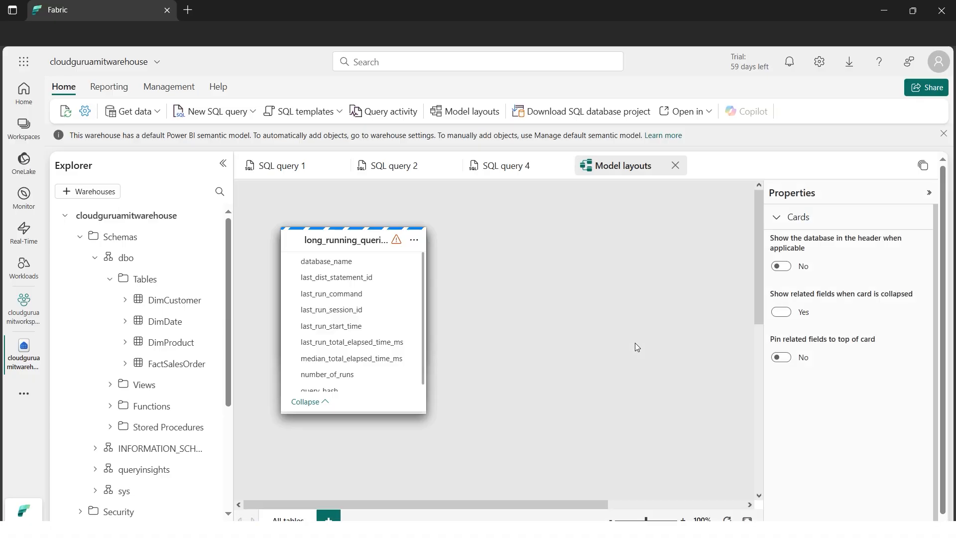
pyautogui.moveTo(378, 505); pyautogui.dragTo(519, 506)
pyautogui.moveTo(565, 508); pyautogui.dragTo(663, 505)
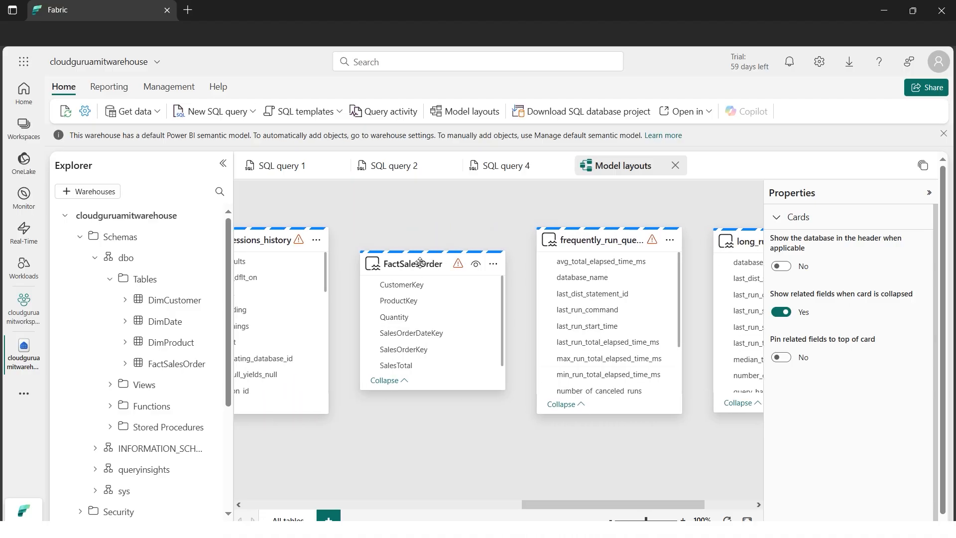
pyautogui.moveTo(372, 332); pyautogui.dragTo(523, 450)
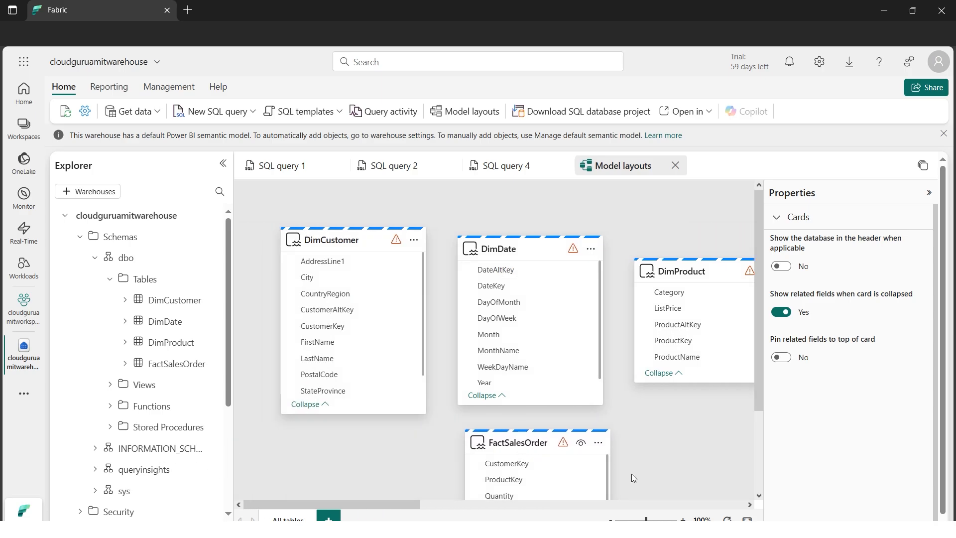
pyautogui.click(610, 518)
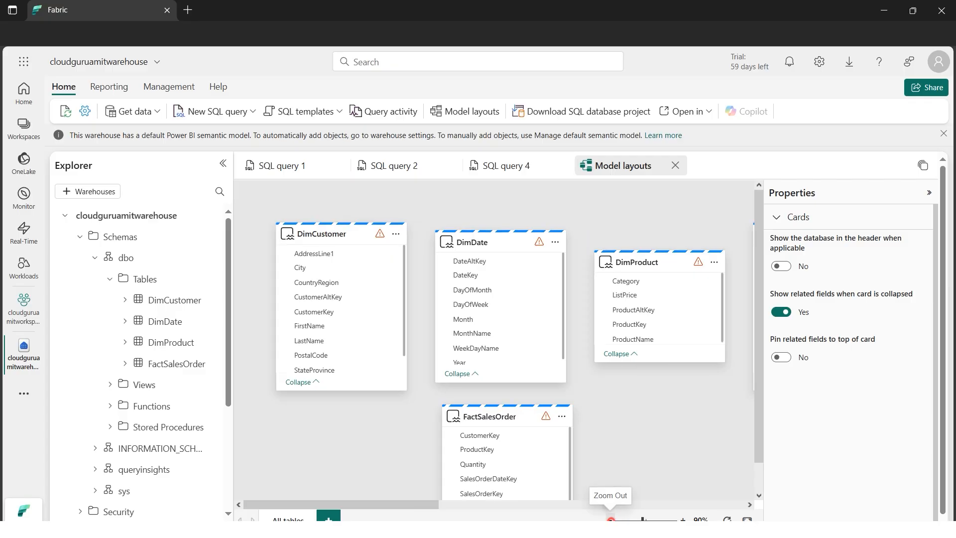
pyautogui.click(610, 519)
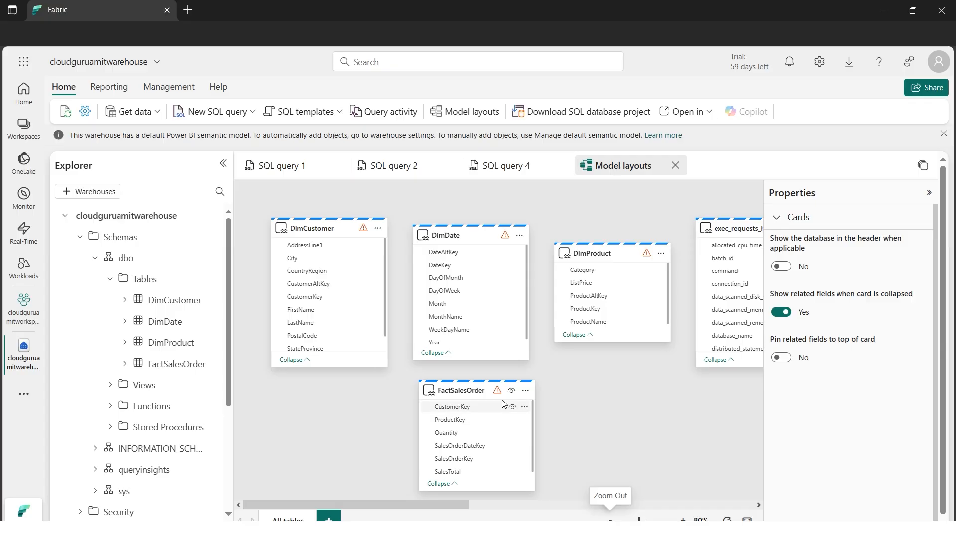
# Create an active many-to-one relationship with single cross-filter direction from FactSalesOrder's ProductKey to DimProduct's ProductKey.
pyautogui.moveTo(598, 253)
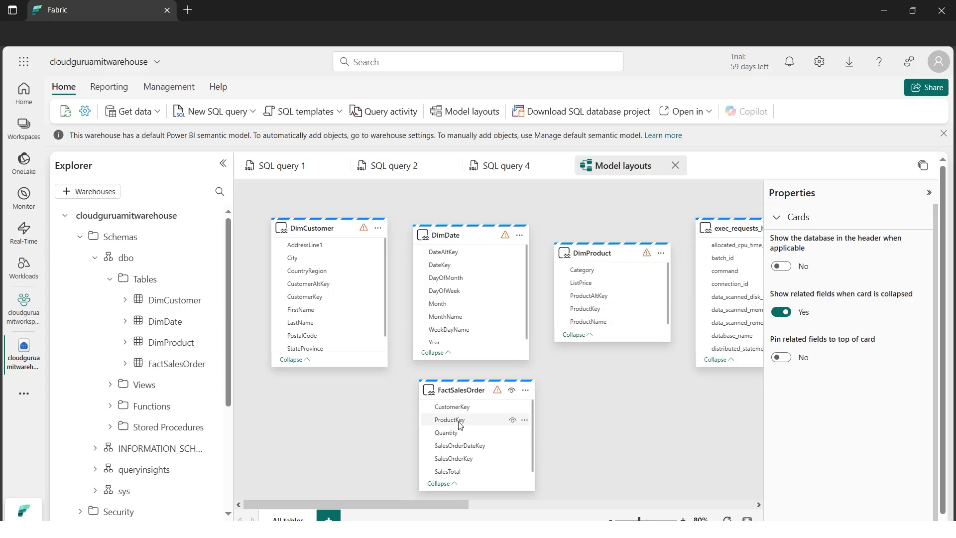
pyautogui.moveTo(459, 423); pyautogui.dragTo(646, 315)
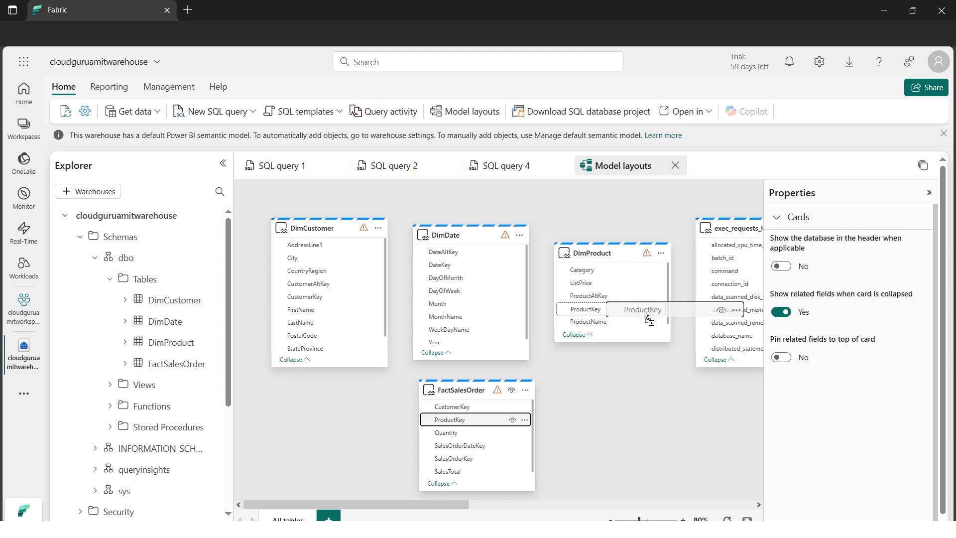
pyautogui.moveTo(645, 314); pyautogui.dragTo(623, 313)
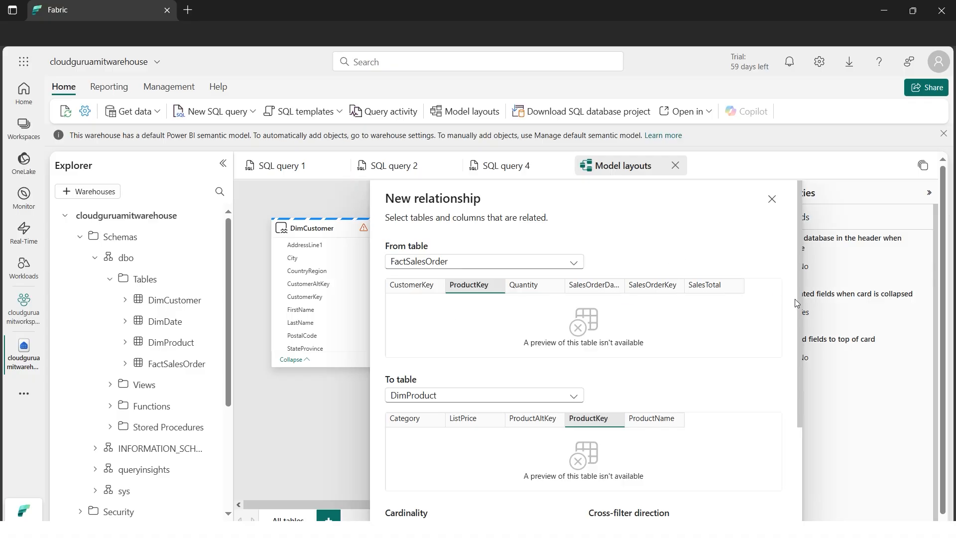
pyautogui.moveTo(799, 304); pyautogui.dragTo(797, 341)
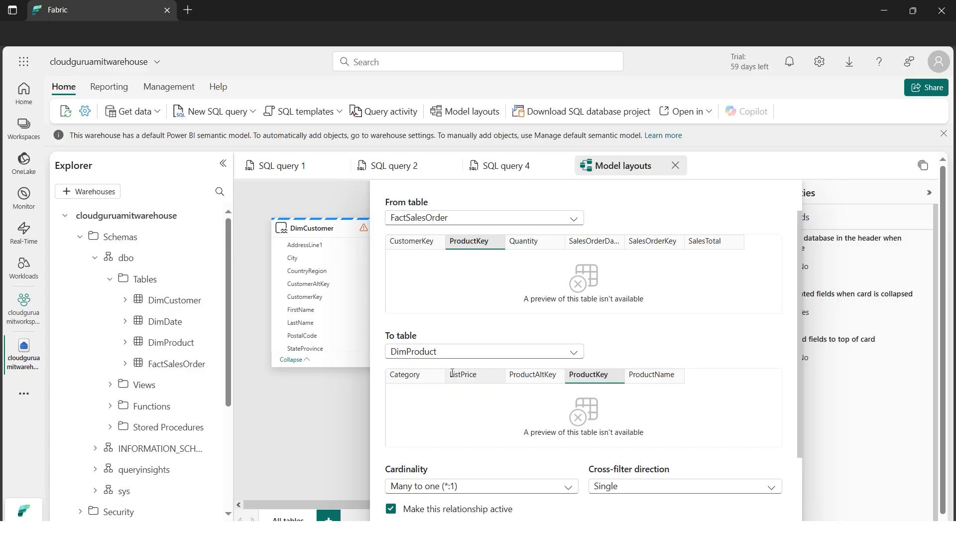
pyautogui.scroll(-2, 794, 357)
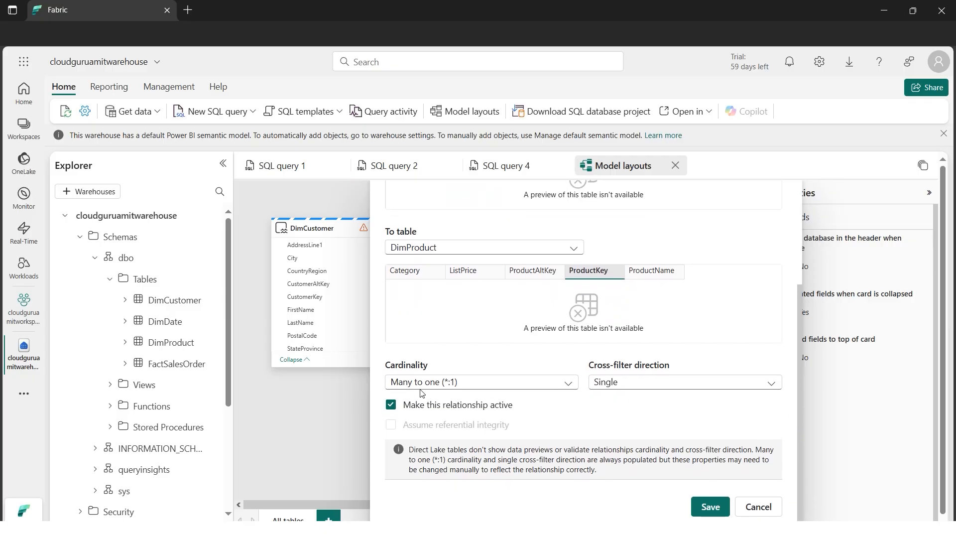
pyautogui.click(571, 385)
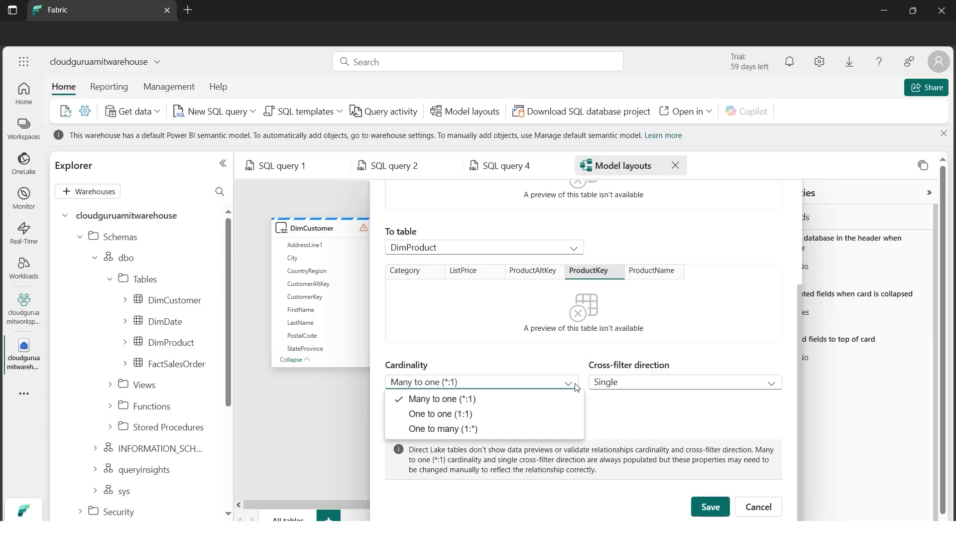
pyautogui.click(677, 424)
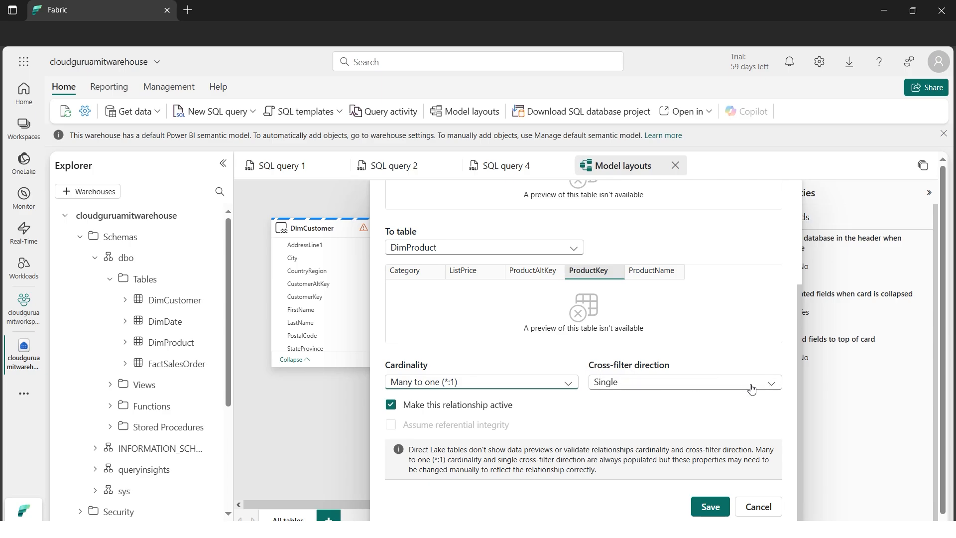
pyautogui.click(773, 382)
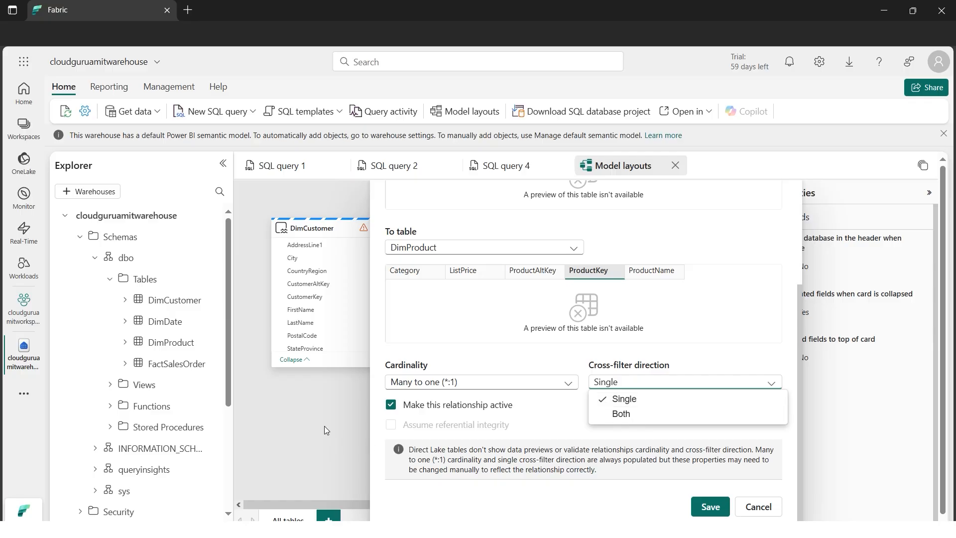
pyautogui.click(755, 314)
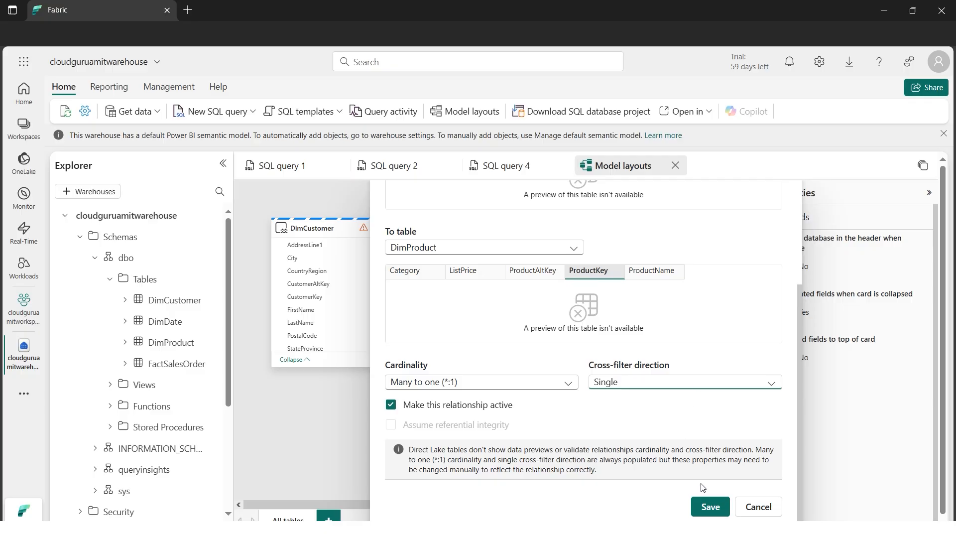
pyautogui.click(705, 509)
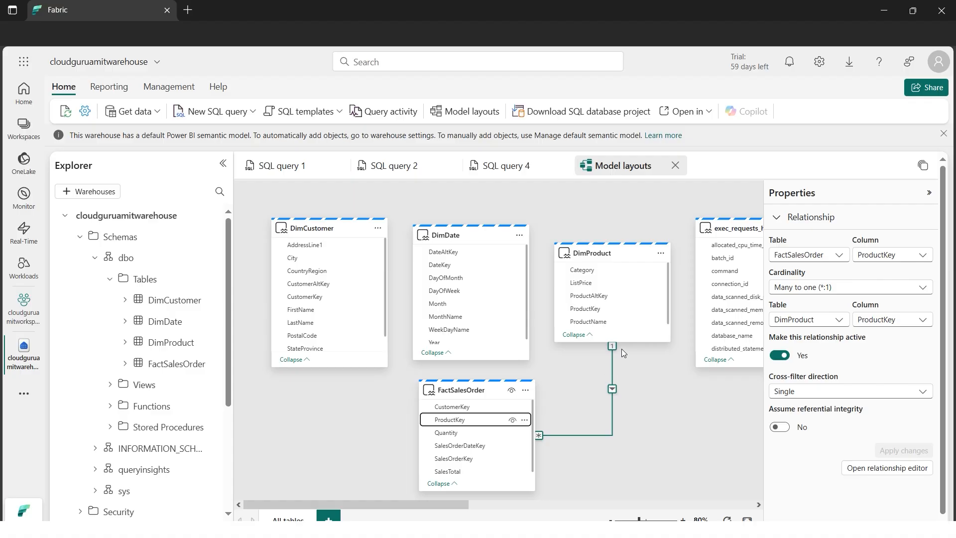
pyautogui.click(612, 388)
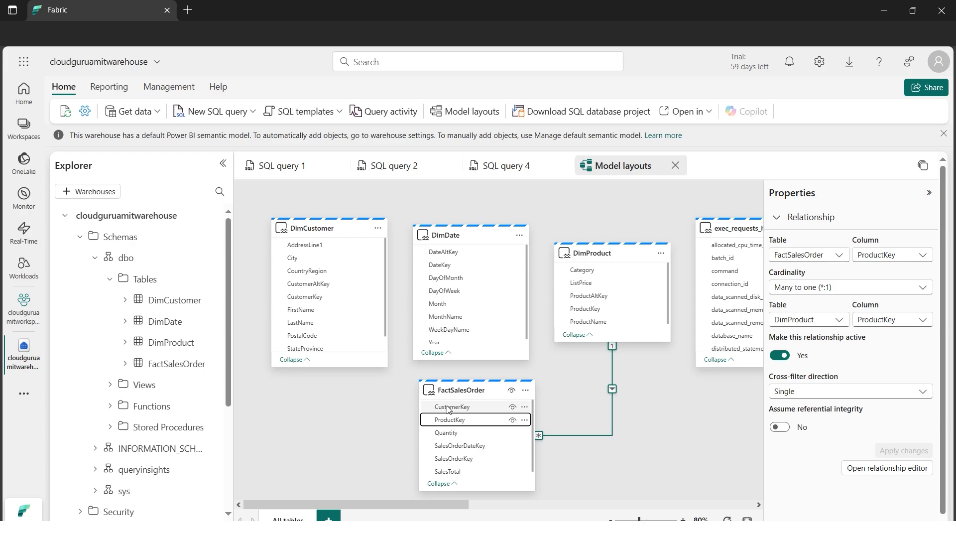
# Create an active many-to-one relationship from FactSalesOrder's CustomerKey to DimCustomer's CustomerKey, with single cross-filter direction.
pyautogui.moveTo(442, 407); pyautogui.dragTo(350, 297)
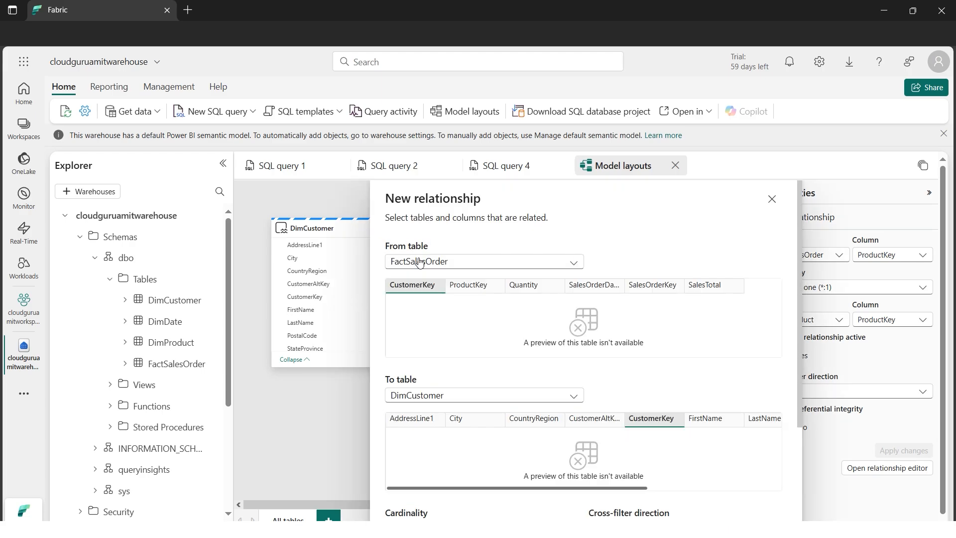
pyautogui.moveTo(799, 280); pyautogui.dragTo(798, 376)
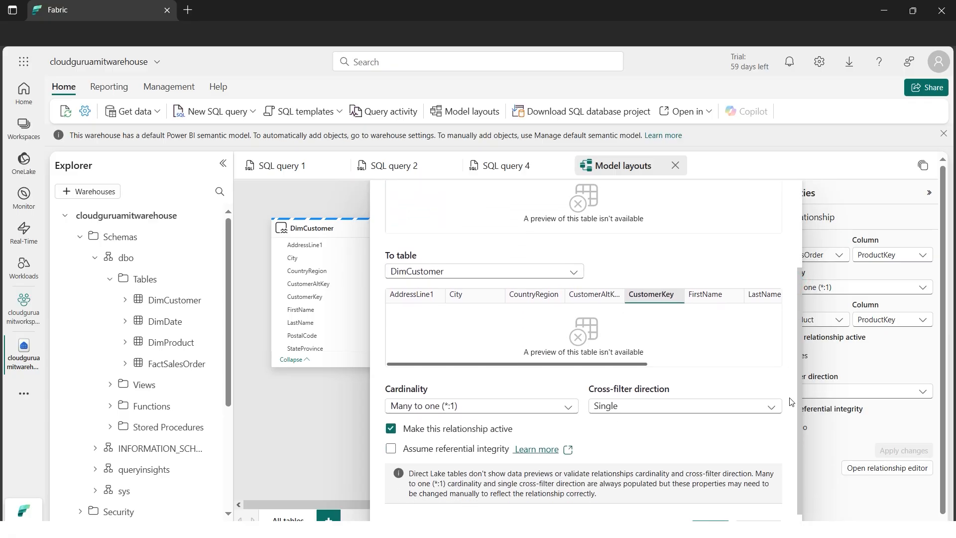
pyautogui.moveTo(799, 408); pyautogui.dragTo(799, 442)
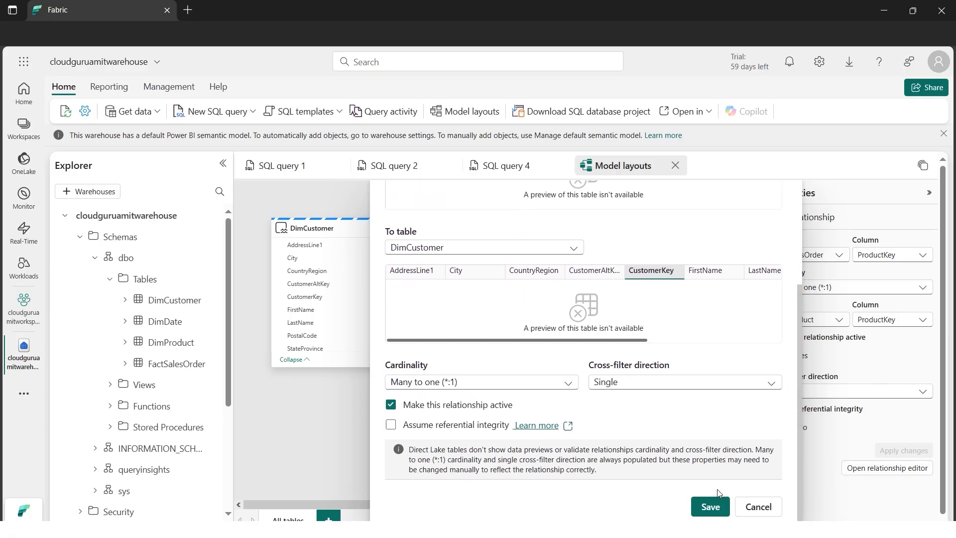
pyautogui.click(712, 507)
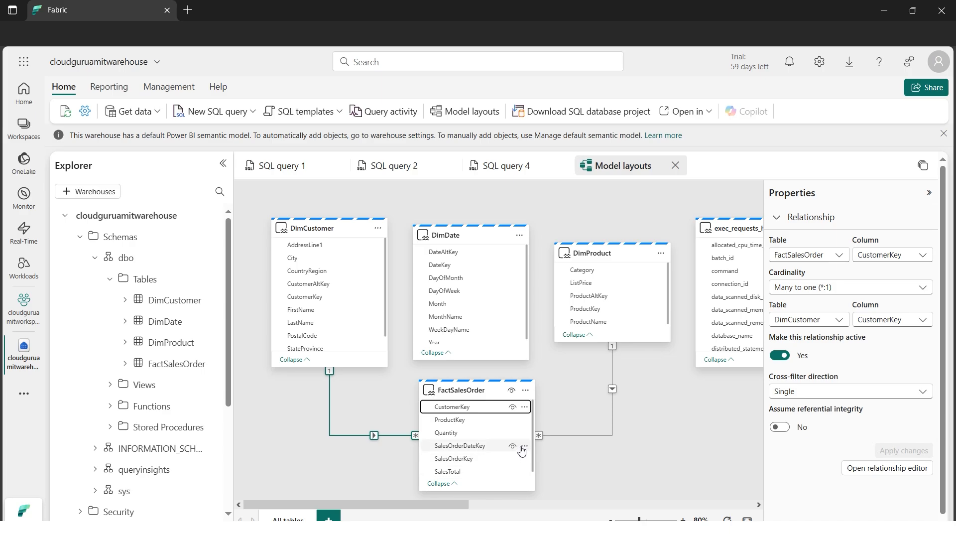
# Relate FactSalesOrder's SalesOrderDateKey to DimDate's DateKey as active many-to-one with single cross-filtering, and move the two table cards farther apart.
pyautogui.click(477, 446)
pyautogui.moveTo(477, 447); pyautogui.dragTo(513, 264)
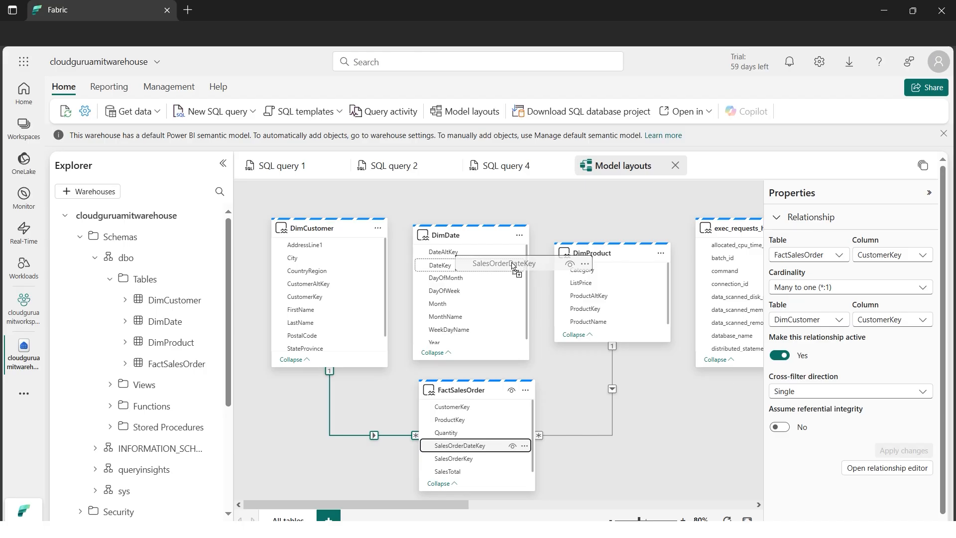
pyautogui.moveTo(513, 264); pyautogui.dragTo(514, 264)
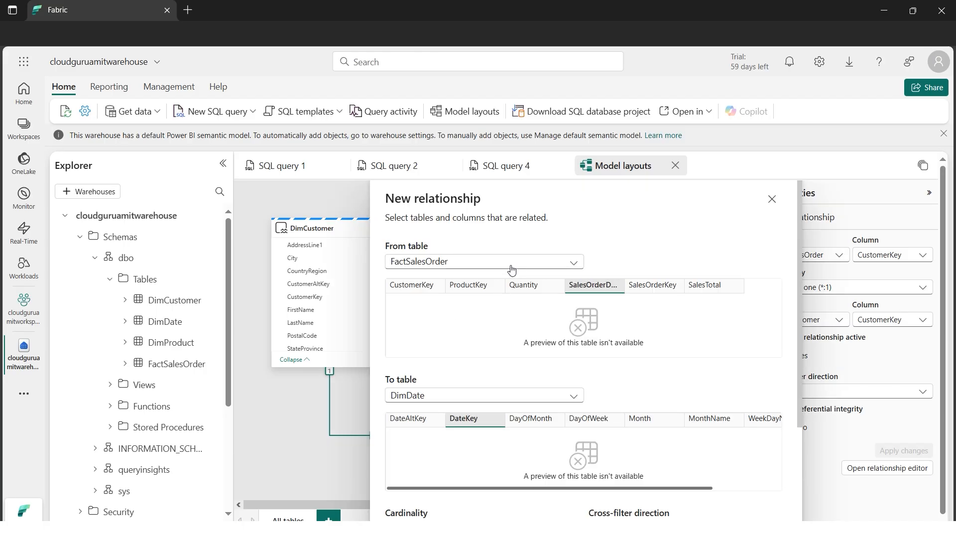
pyautogui.scroll(-3, 798, 303)
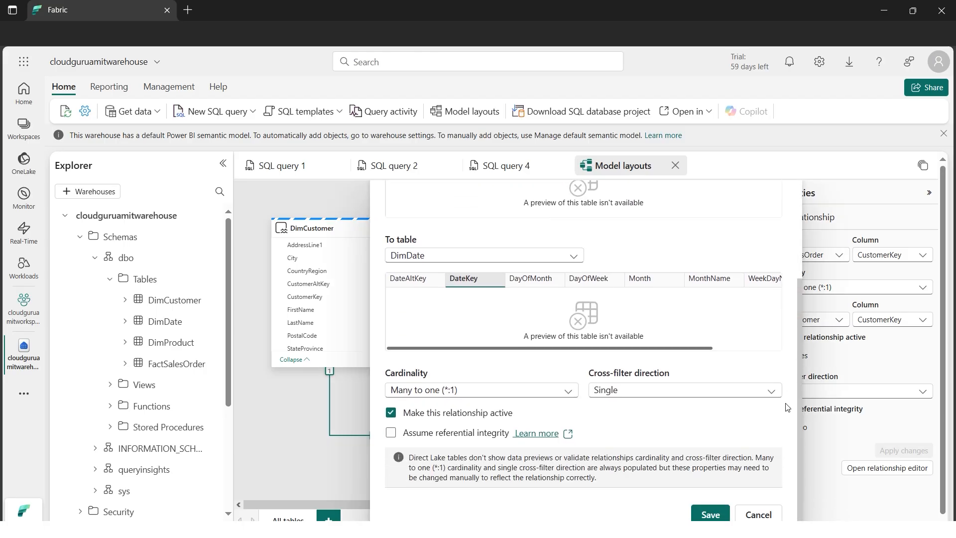
pyautogui.scroll(-1, 785, 456)
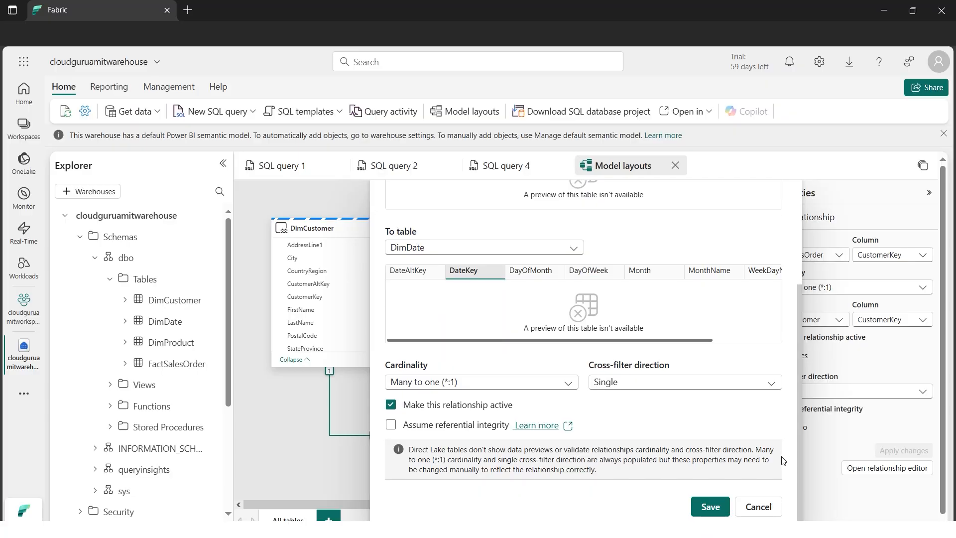
pyautogui.click(713, 512)
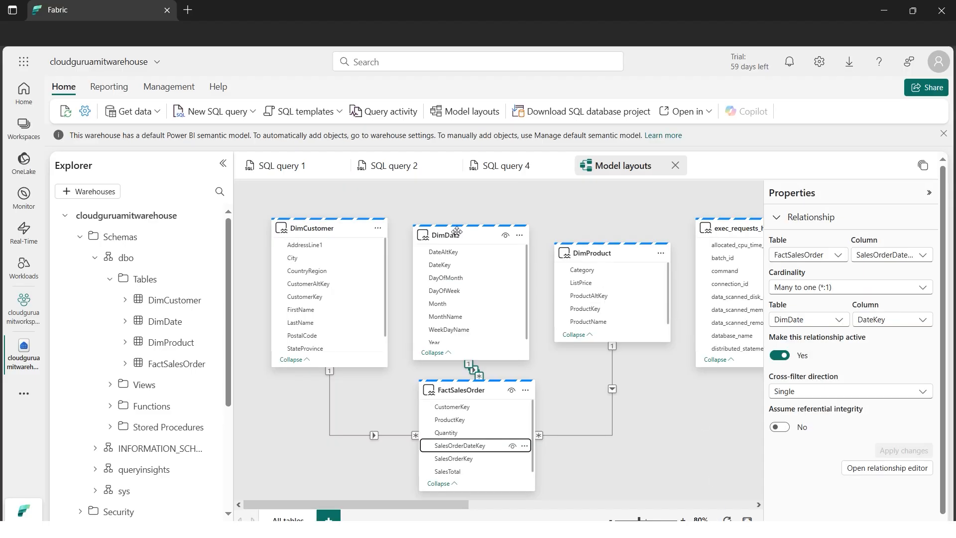
pyautogui.moveTo(455, 230); pyautogui.dragTo(463, 202)
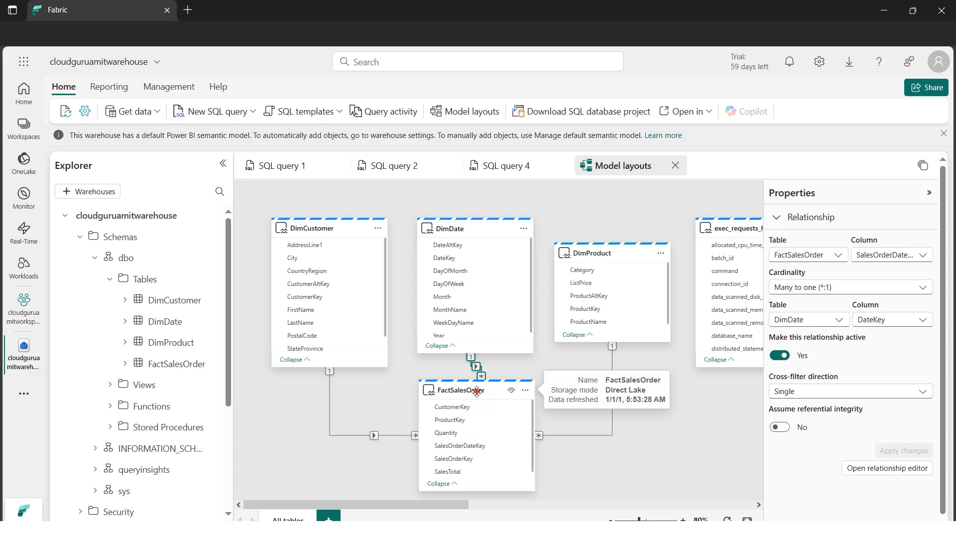
pyautogui.moveTo(477, 396); pyautogui.dragTo(475, 415)
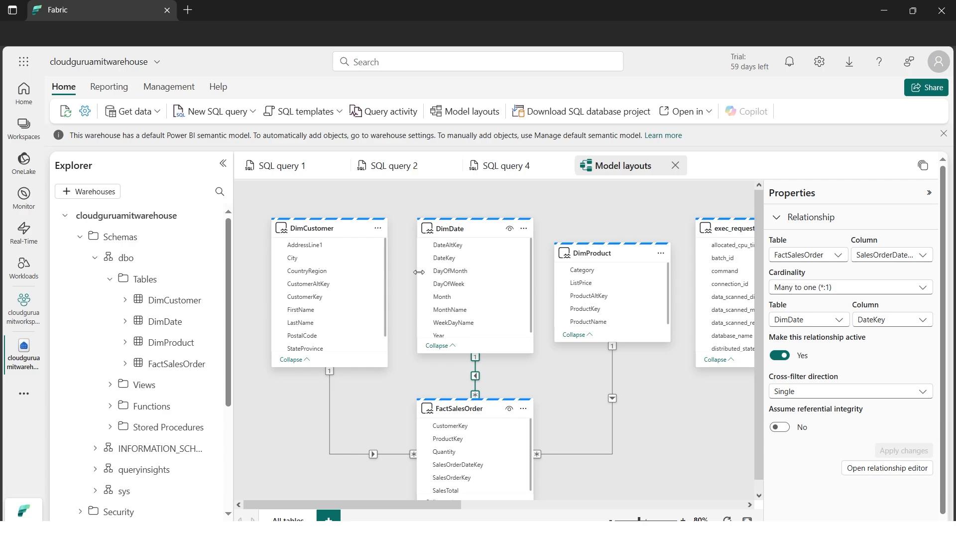
# Open a new SQL query, switch to the SQL Queries document in Word, and copy the SELECT under "Query Fact & Dimension Table Data".
pyautogui.click(208, 120)
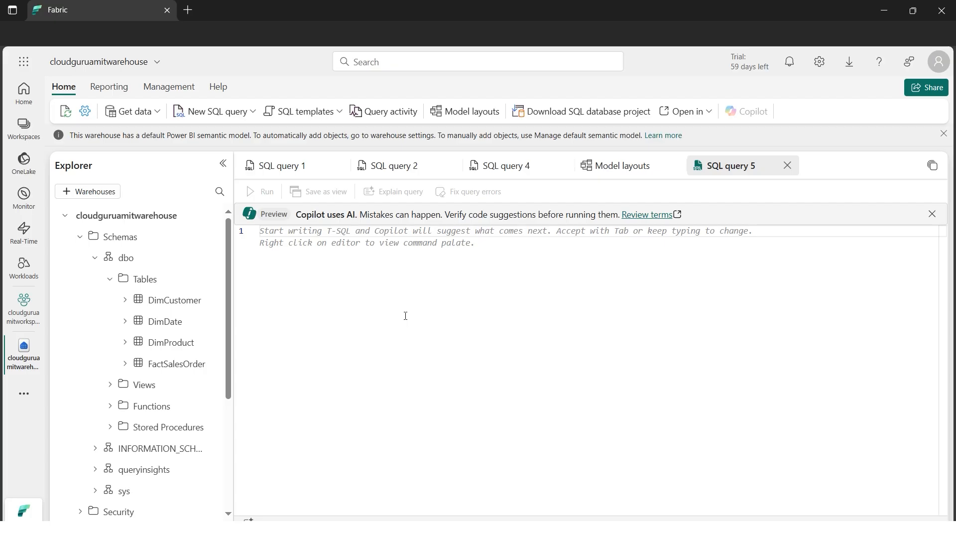
pyautogui.moveTo(323, 521)
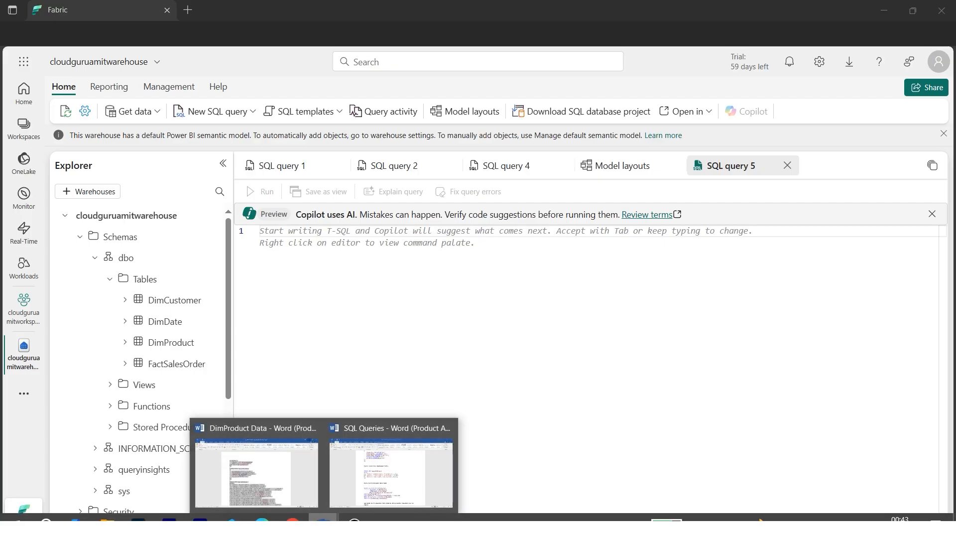
pyautogui.click(380, 472)
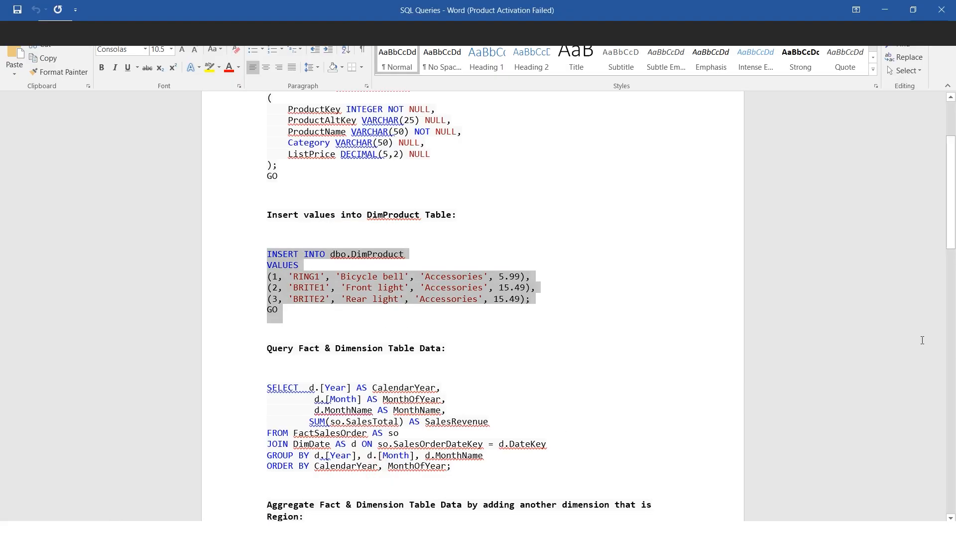
pyautogui.moveTo(951, 223); pyautogui.dragTo(952, 259)
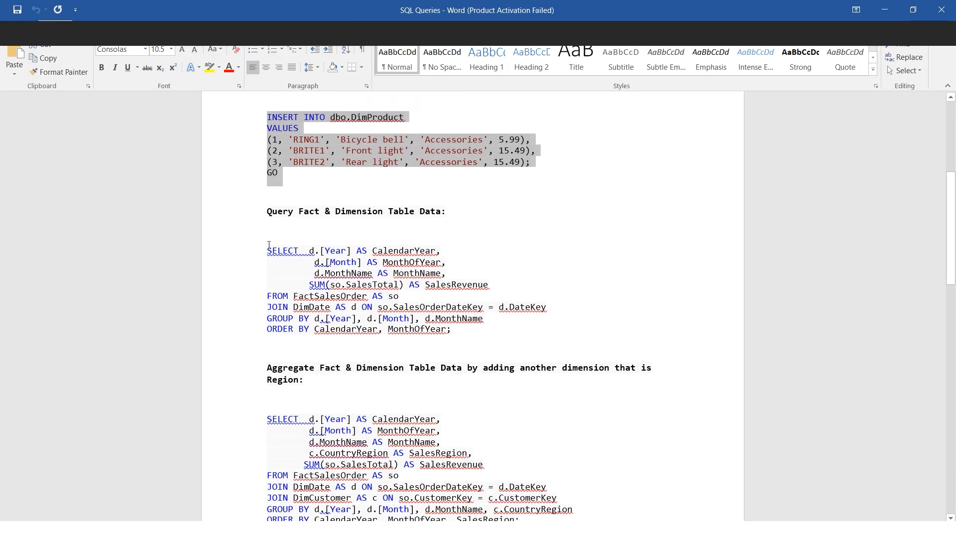
pyautogui.moveTo(269, 247); pyautogui.dragTo(472, 330)
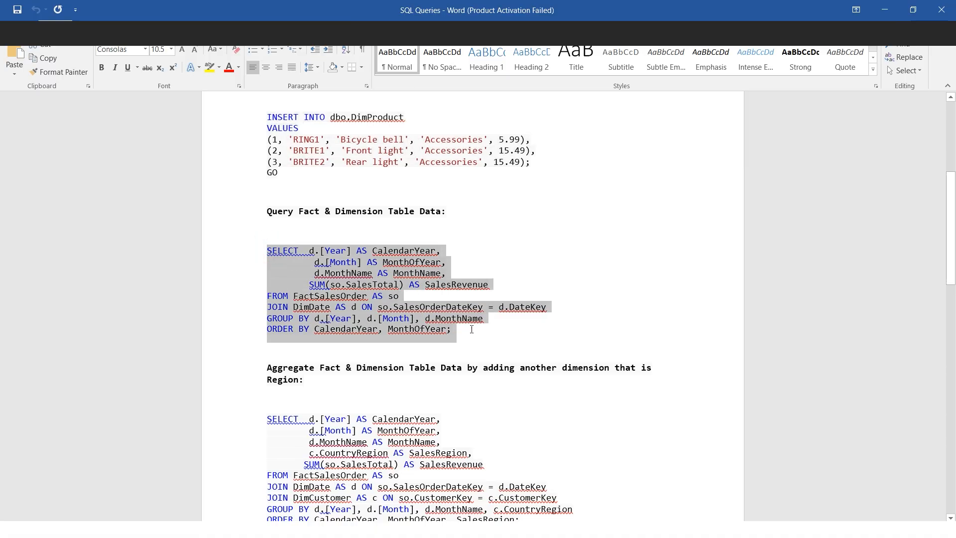
pyautogui.rightClick(388, 321)
pyautogui.click(406, 334)
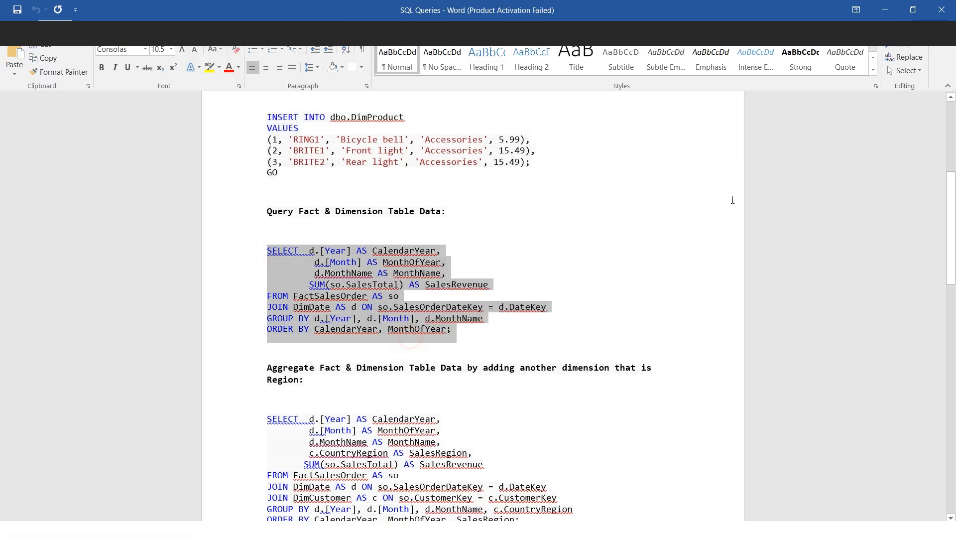
# Return to the Fabric warehouse, paste the copied sales revenue by year and month query into the new SQL query, allowing clipboard access, and run it.
pyautogui.click(889, 9)
pyautogui.rightClick(365, 240)
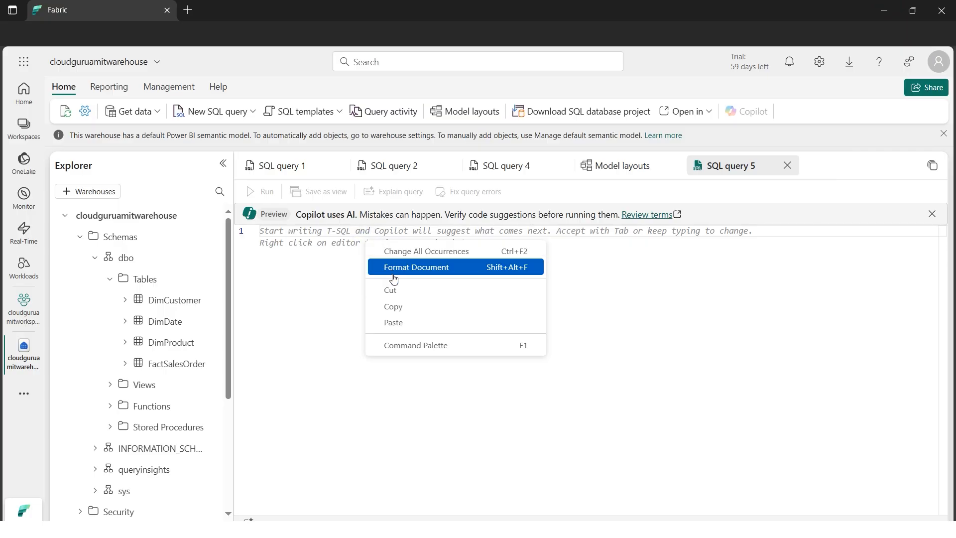
pyautogui.click(411, 323)
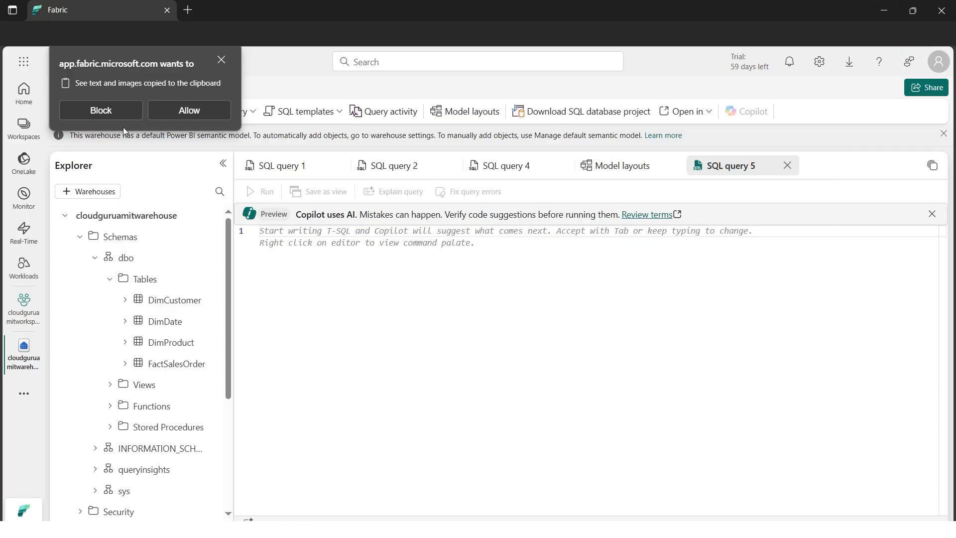
pyautogui.click(187, 100)
pyautogui.click(266, 193)
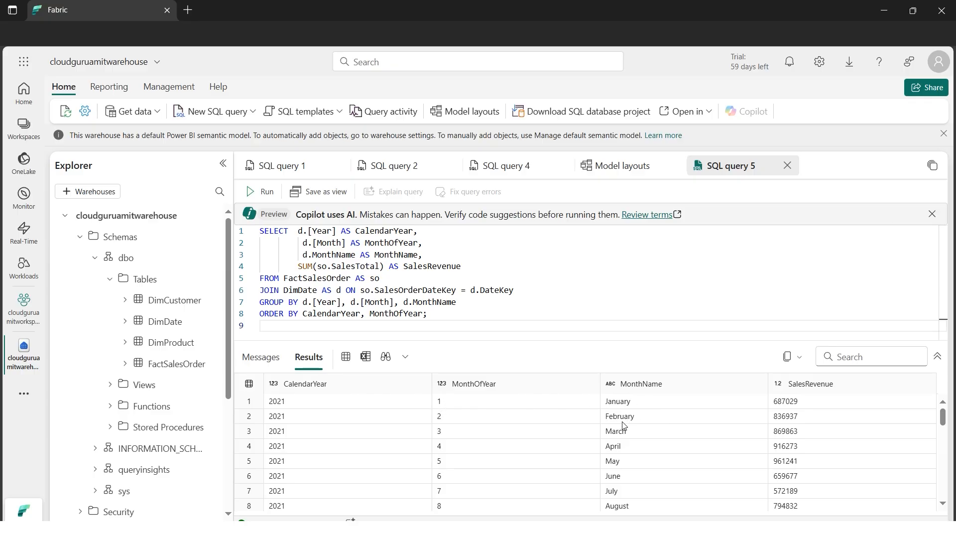
pyautogui.moveTo(943, 419)
pyautogui.mouseDown()
pyautogui.moveTo(940, 457)
pyautogui.moveTo(947, 405)
pyautogui.mouseUp()
# Open a new SQL query, switch to the SQL Queries document in Word, and copy the SELECT that adds Region as another dimension.
pyautogui.click(210, 112)
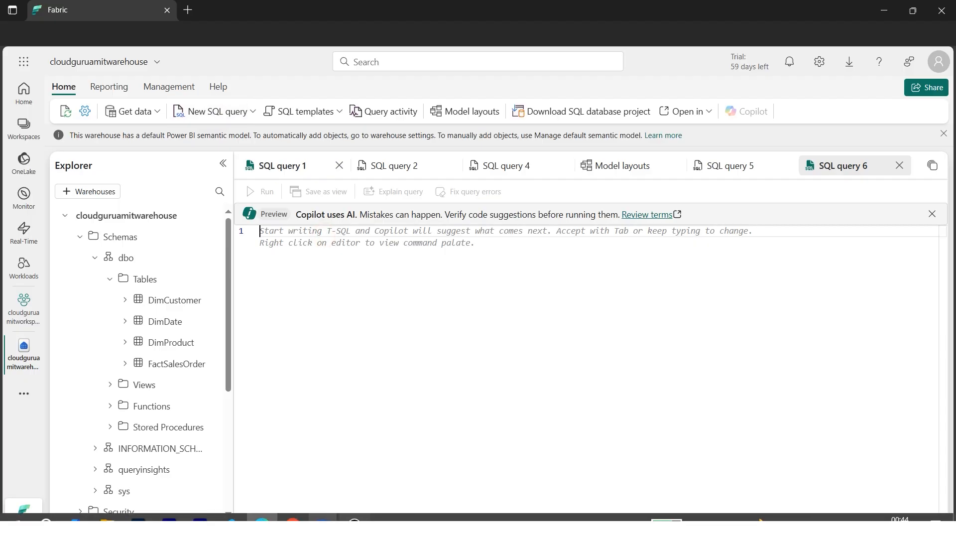
pyautogui.moveTo(322, 523)
pyautogui.click(384, 465)
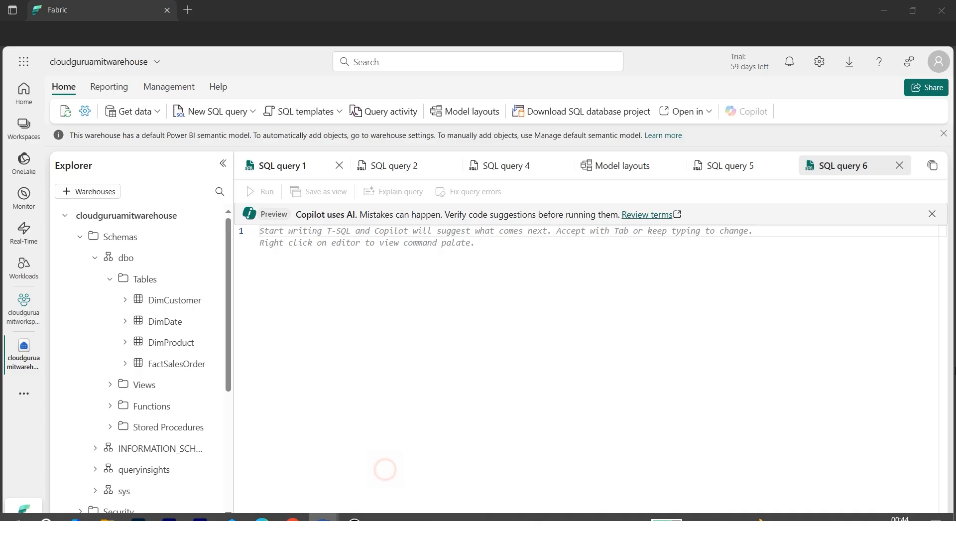
pyautogui.moveTo(953, 269); pyautogui.dragTo(952, 323)
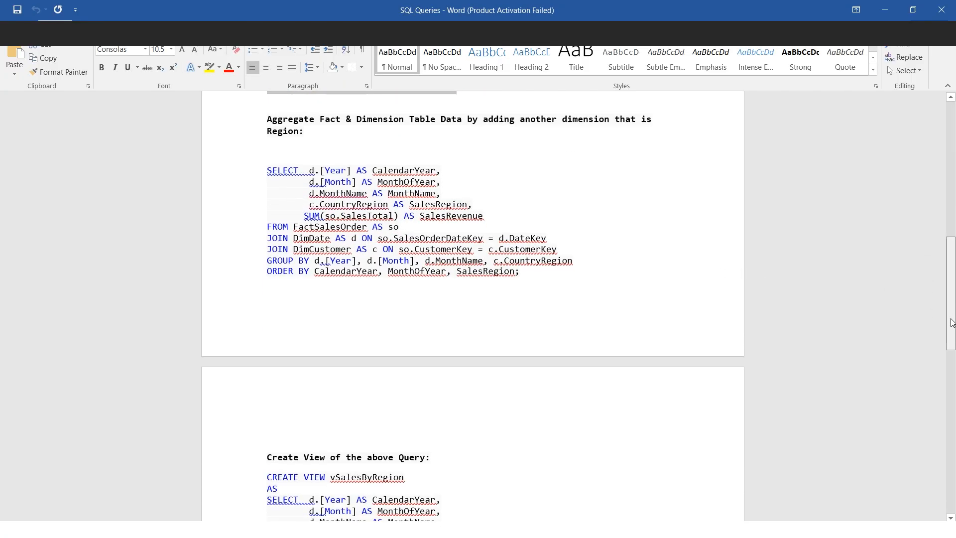
pyautogui.moveTo(268, 170); pyautogui.dragTo(527, 288)
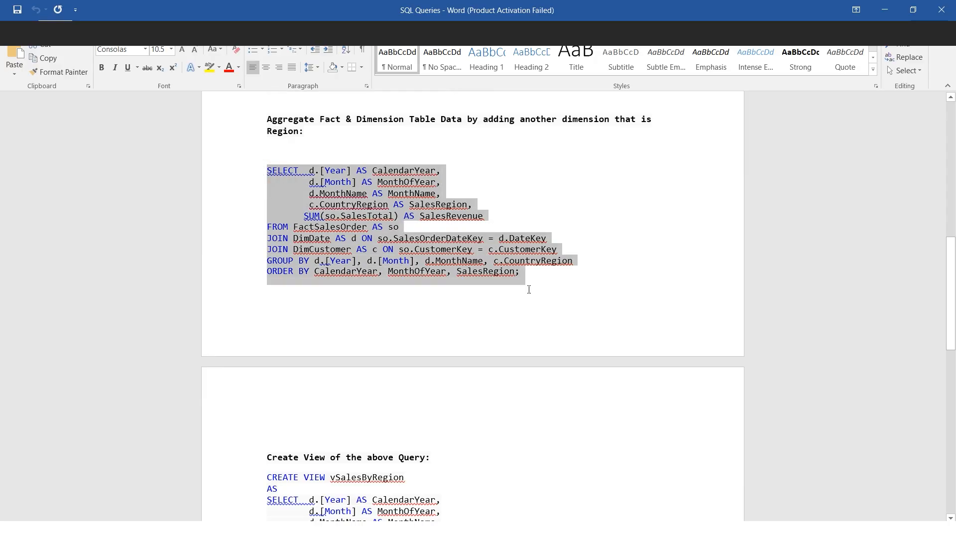
pyautogui.rightClick(459, 271)
pyautogui.click(486, 289)
# Return to the Fabric warehouse, paste the copied sales revenue by year, month and region query into the new SQL query, and run it.
pyautogui.click(886, 11)
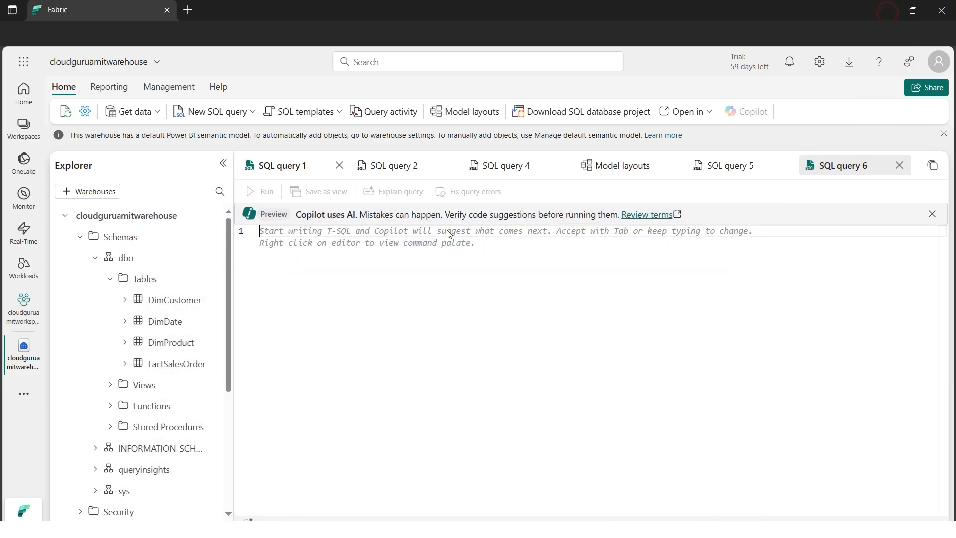
pyautogui.rightClick(406, 274)
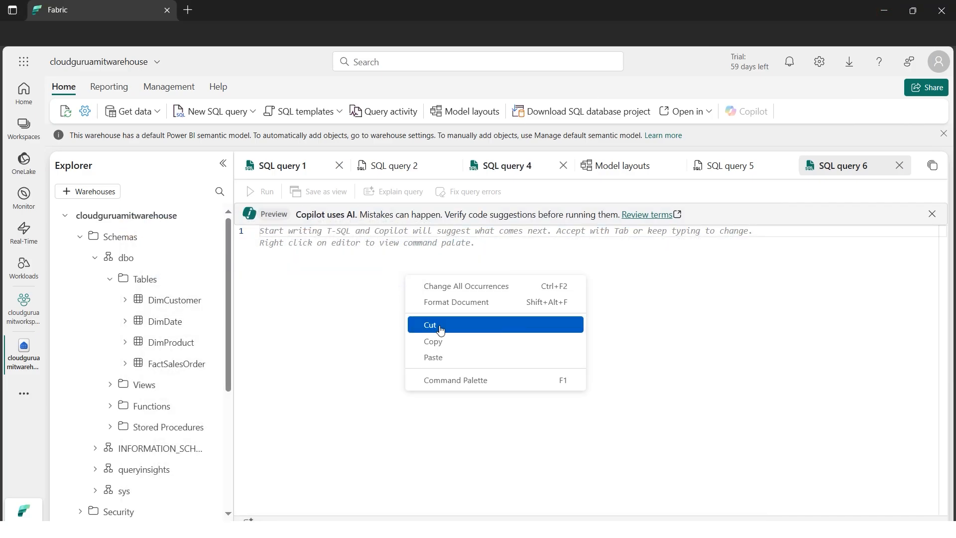
pyautogui.click(447, 356)
pyautogui.click(260, 196)
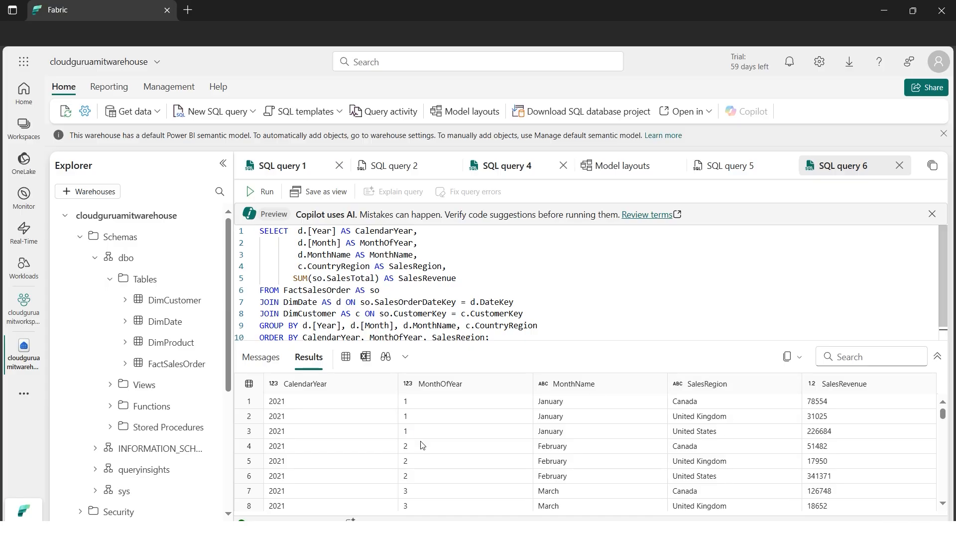
# Compare the SQL query 5 results with those of SQL query 6, examining the January 2021 rows for Canada, United Kingdom and United States.
pyautogui.click(728, 166)
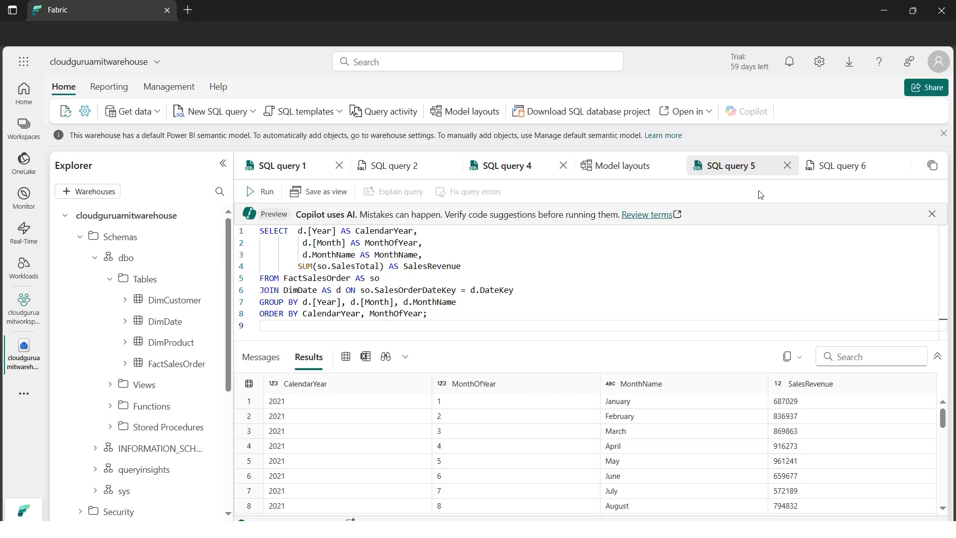
pyautogui.click(839, 168)
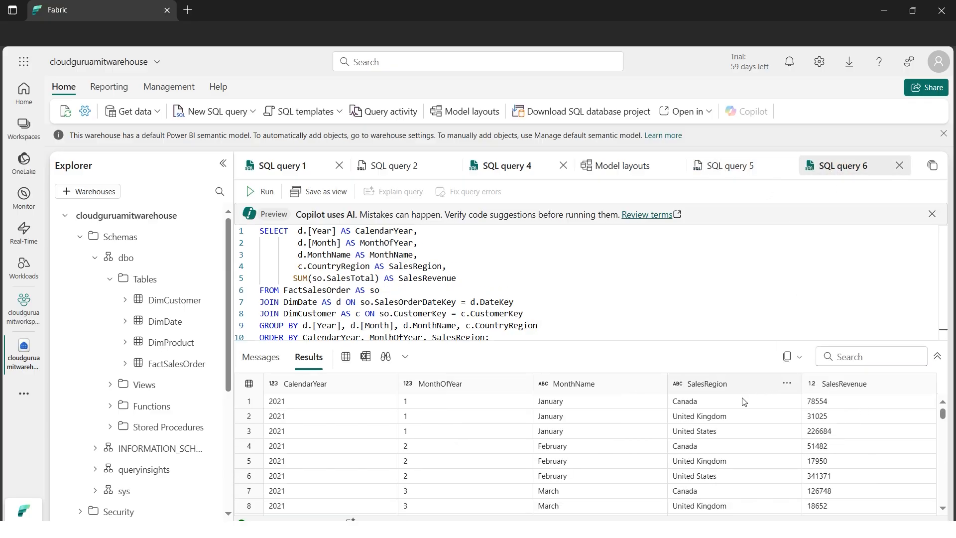
pyautogui.click(699, 404)
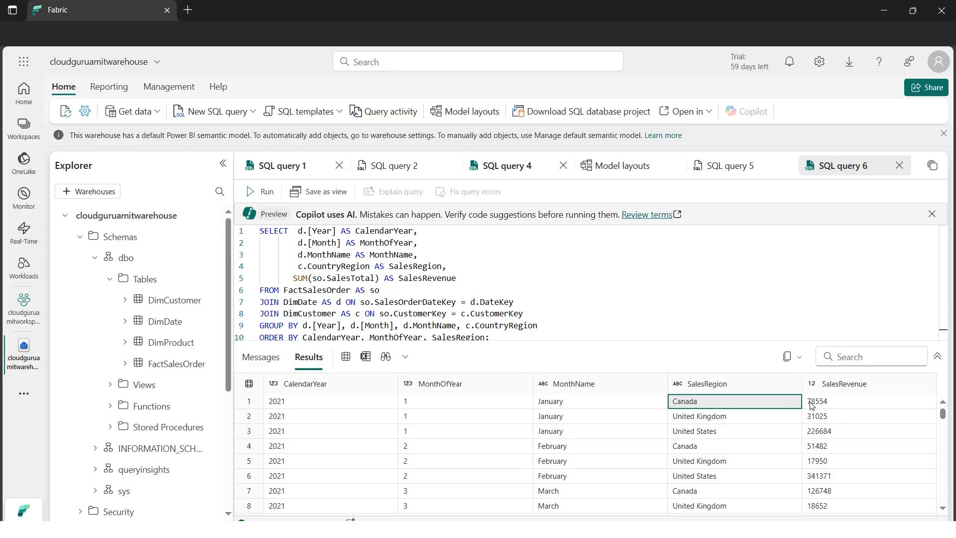
pyautogui.click(699, 421)
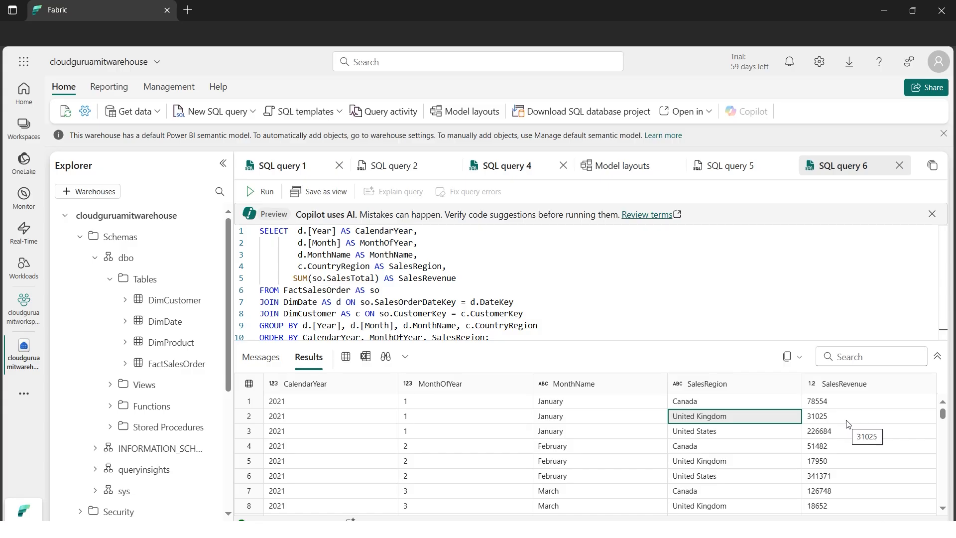
pyautogui.click(726, 437)
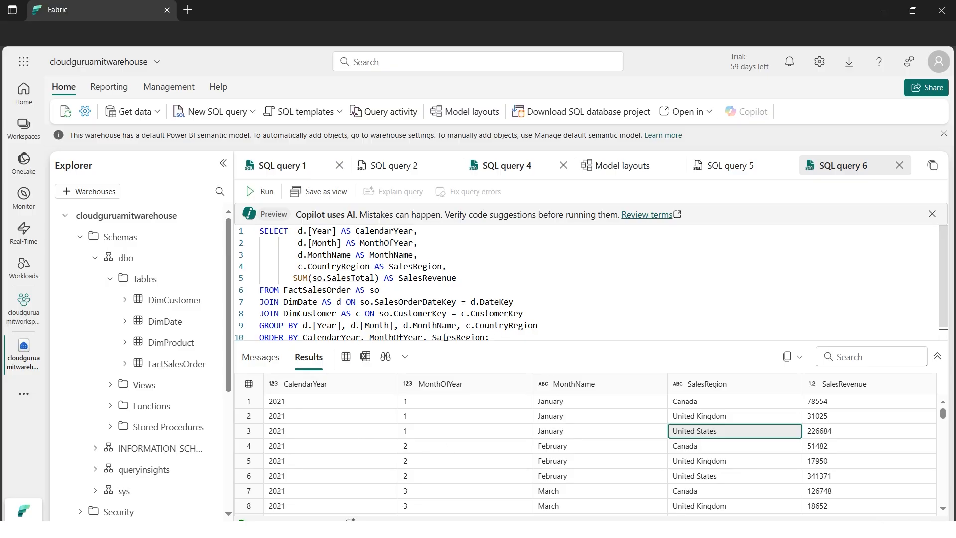
# Open another new SQL query, switch to the SQL Queries document in Word, and copy the CREATE VIEW vSalesByRegion statement.
pyautogui.click(211, 119)
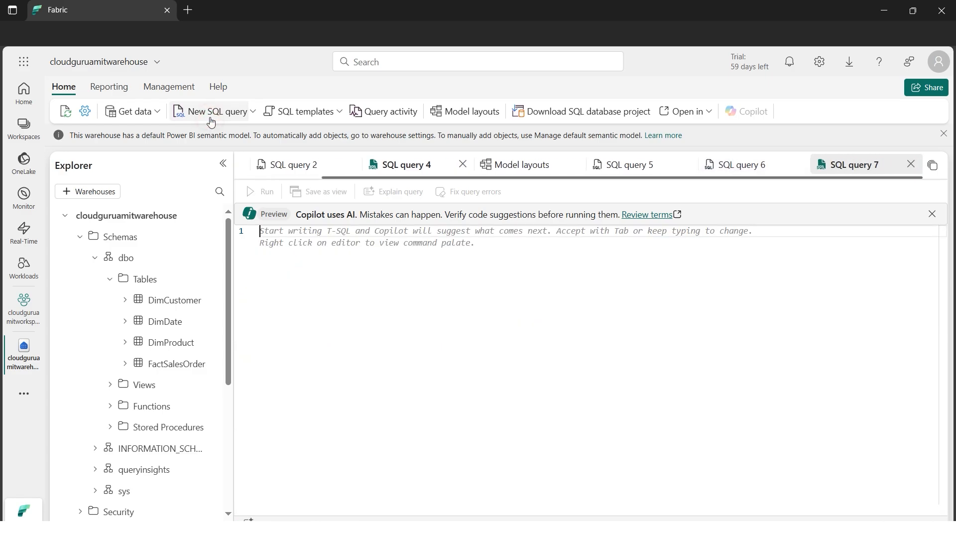
pyautogui.moveTo(323, 521)
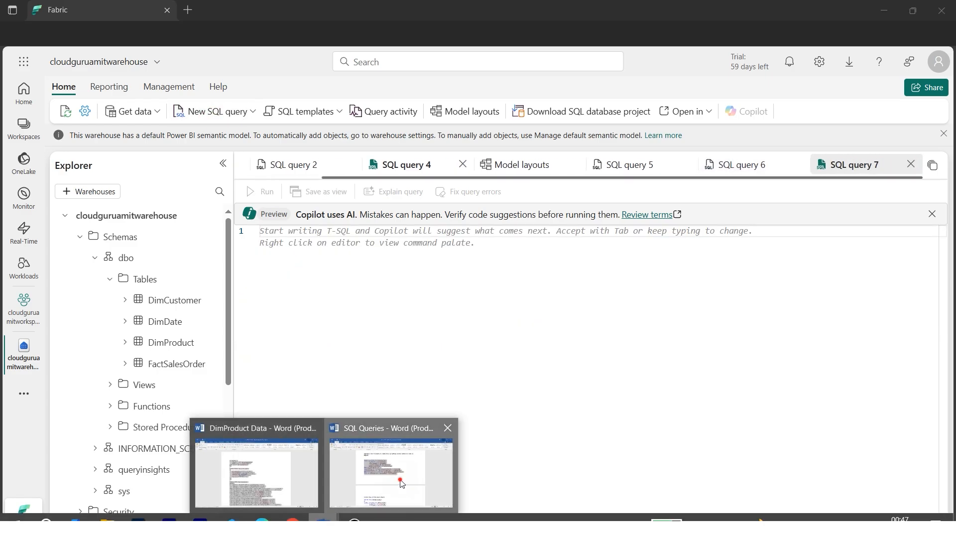
pyautogui.click(401, 478)
pyautogui.moveTo(953, 323); pyautogui.dragTo(954, 390)
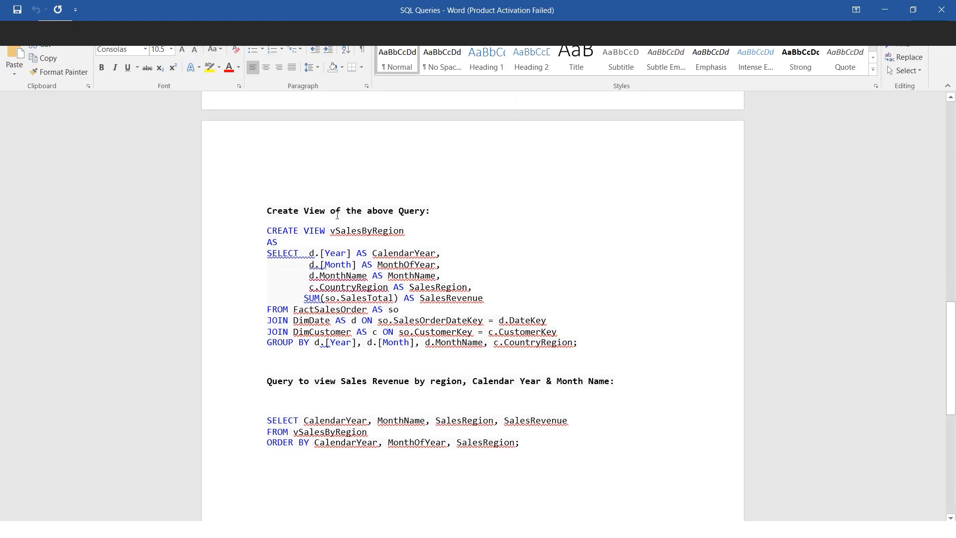
pyautogui.moveTo(268, 231); pyautogui.dragTo(581, 352)
pyautogui.rightClick(432, 327)
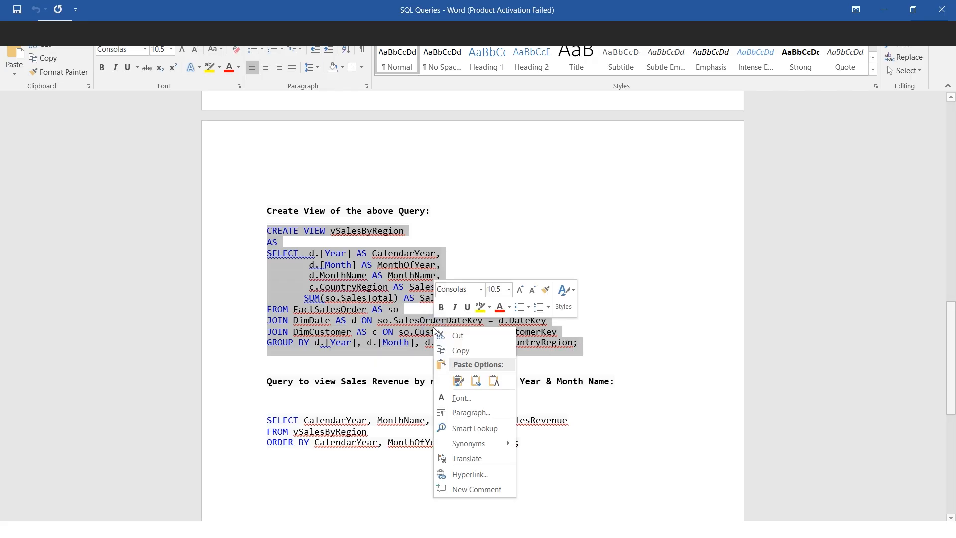
pyautogui.click(459, 350)
# Back in the Fabric warehouse, paste the CREATE VIEW vSalesByRegion statement into the new SQL query and run it.
pyautogui.click(890, 10)
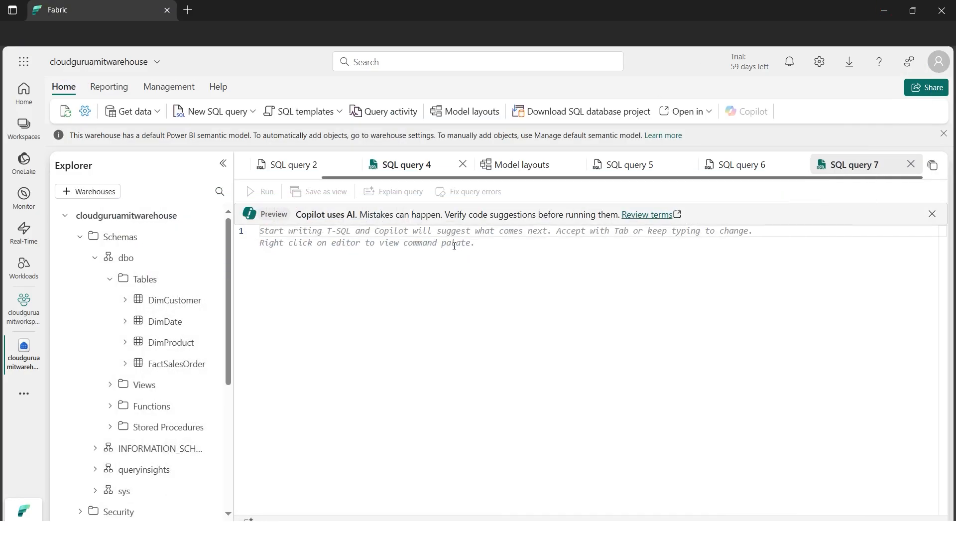
pyautogui.rightClick(451, 246)
pyautogui.click(479, 329)
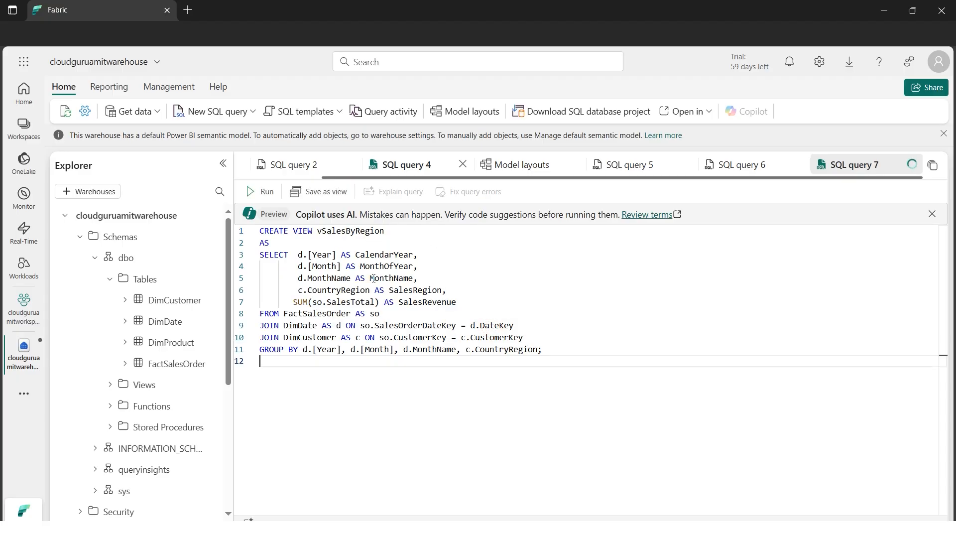
pyautogui.click(260, 191)
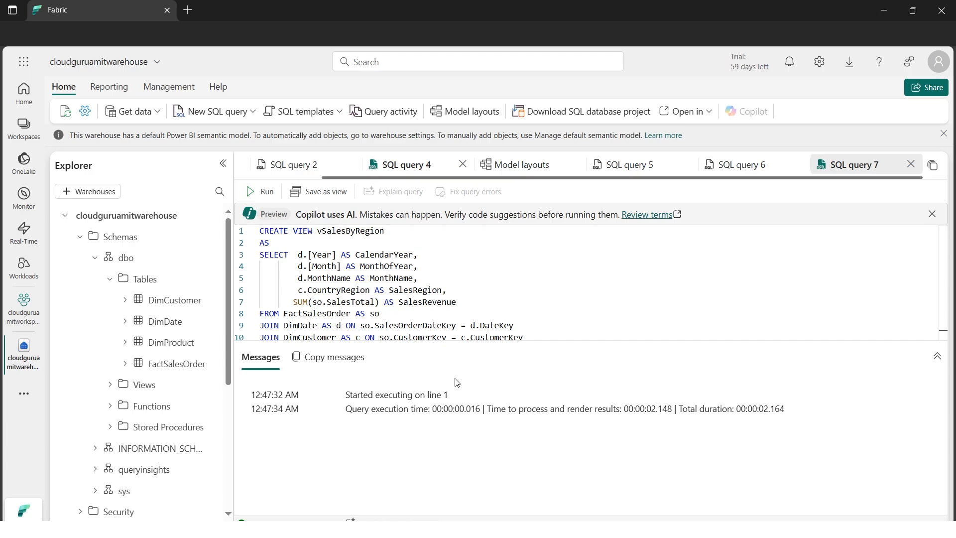
# Expand the dbo schema's Views folder, widen the Explorer to read the full view names, and check them against vSalesByRegion in the statement.
pyautogui.click(110, 386)
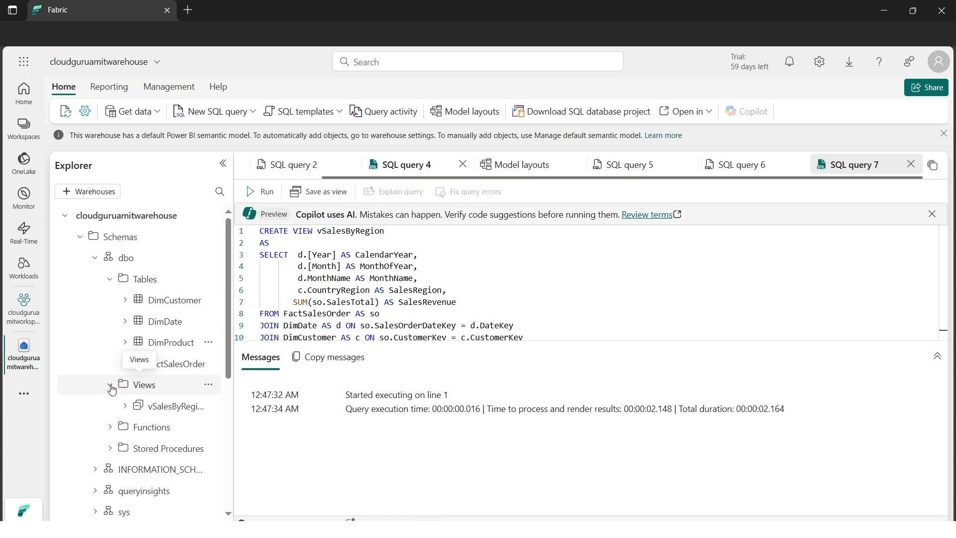
pyautogui.moveTo(232, 408); pyautogui.dragTo(249, 407)
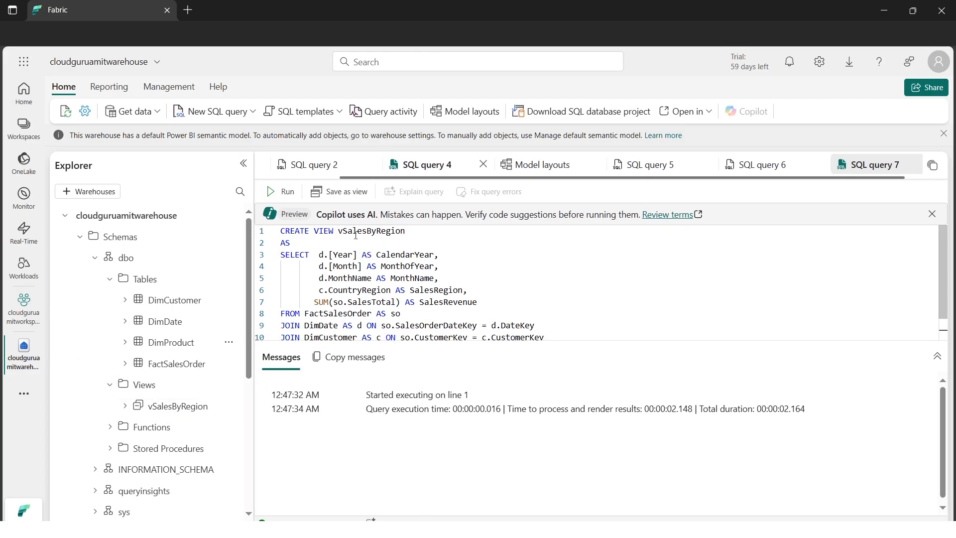
pyautogui.moveTo(340, 231); pyautogui.dragTo(406, 230)
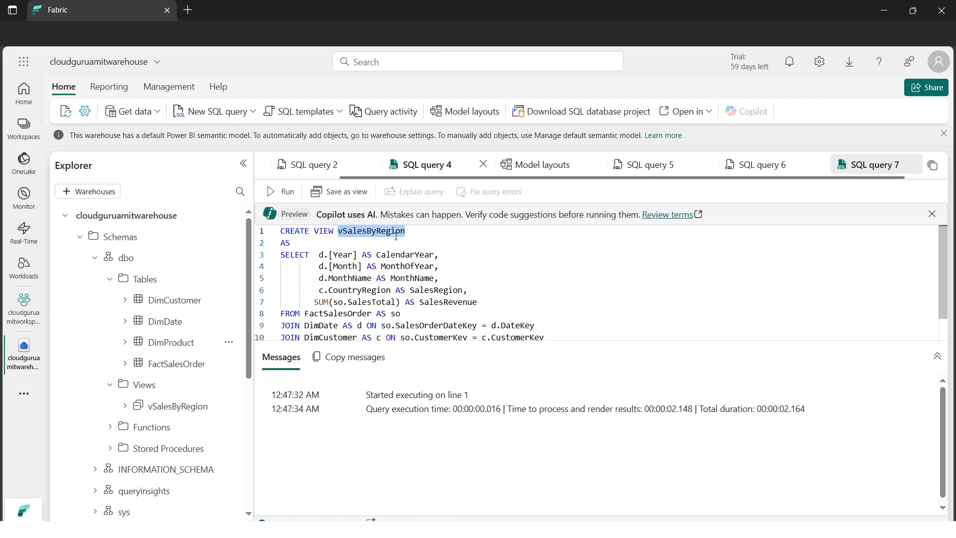
pyautogui.click(348, 231)
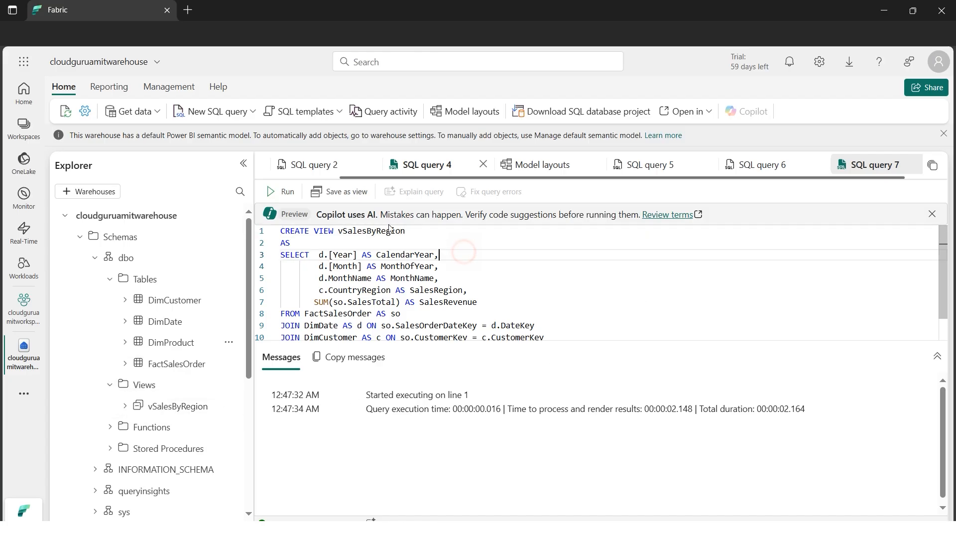
pyautogui.moveTo(406, 230); pyautogui.dragTo(336, 234)
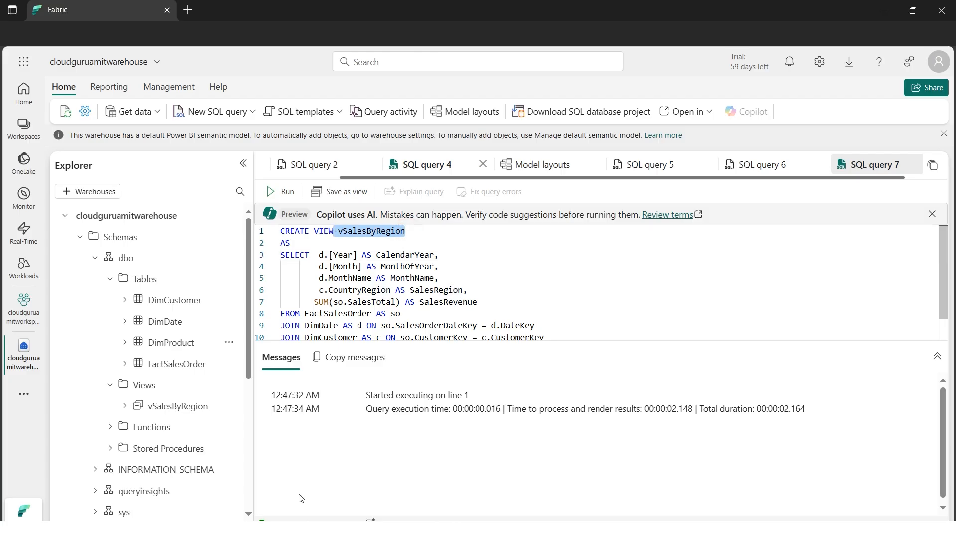
# Switch to the SQL Queries document in Word and copy the SELECT from vSalesByRegion that lists sales revenue by region, calendar year and month name.
pyautogui.click(324, 523)
pyautogui.click(374, 473)
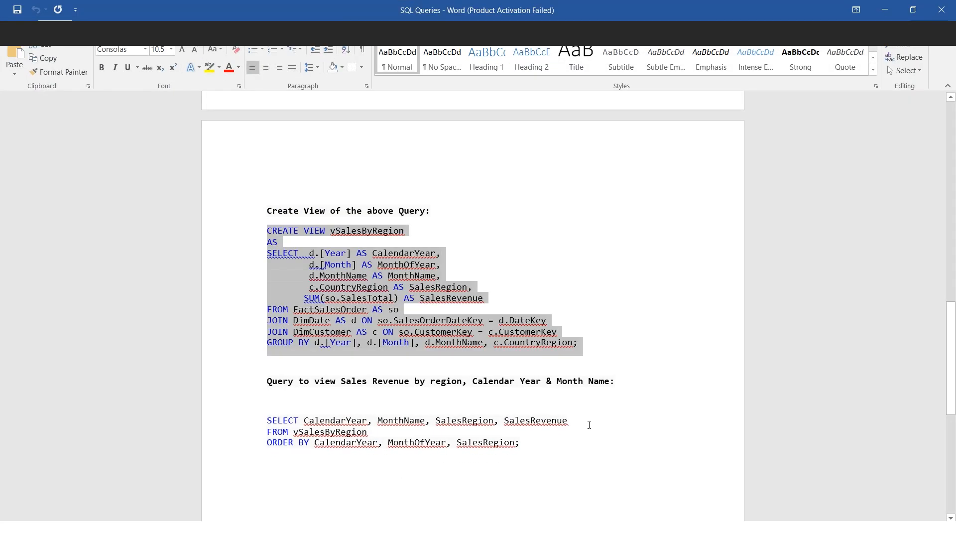
pyautogui.moveTo(951, 373); pyautogui.dragTo(951, 402)
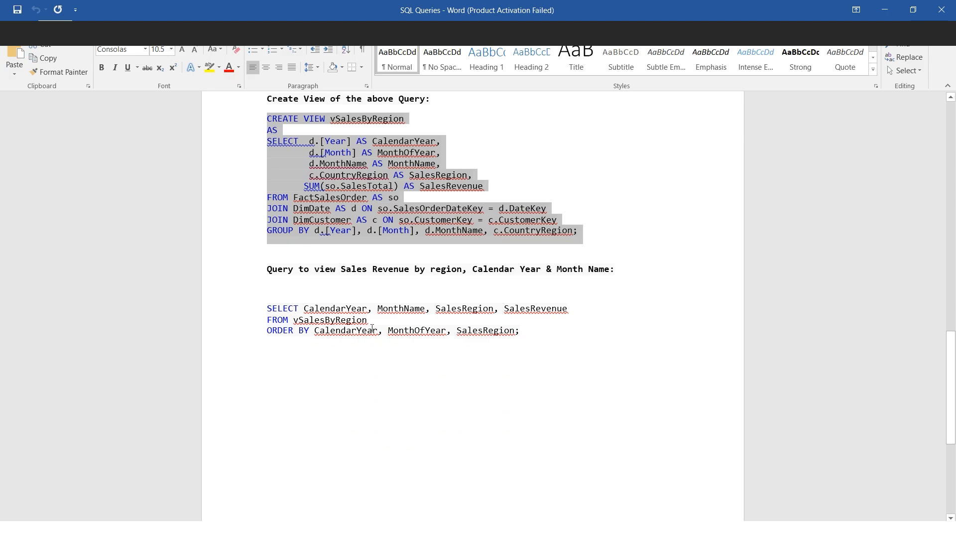
pyautogui.doubleClick(269, 308)
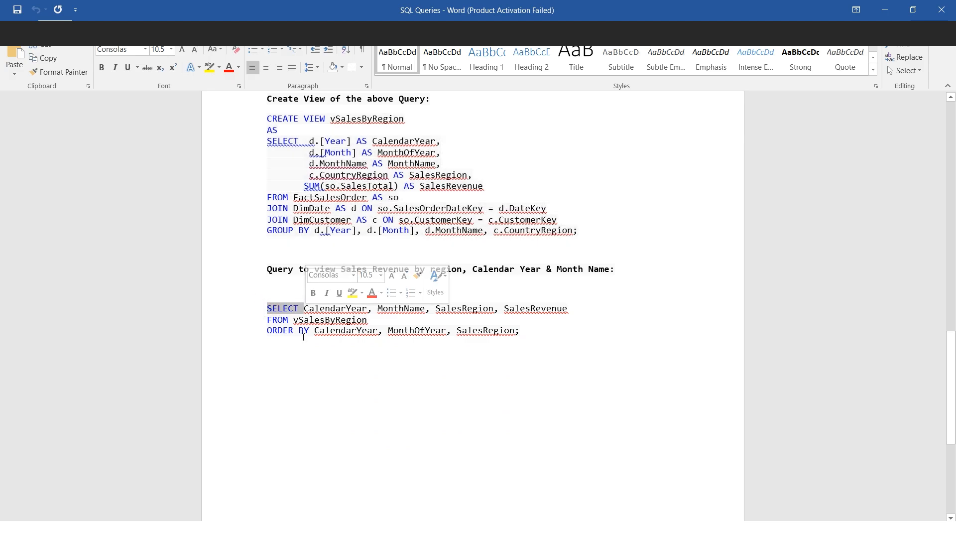
pyautogui.click(301, 331)
pyautogui.moveTo(293, 320); pyautogui.dragTo(367, 320)
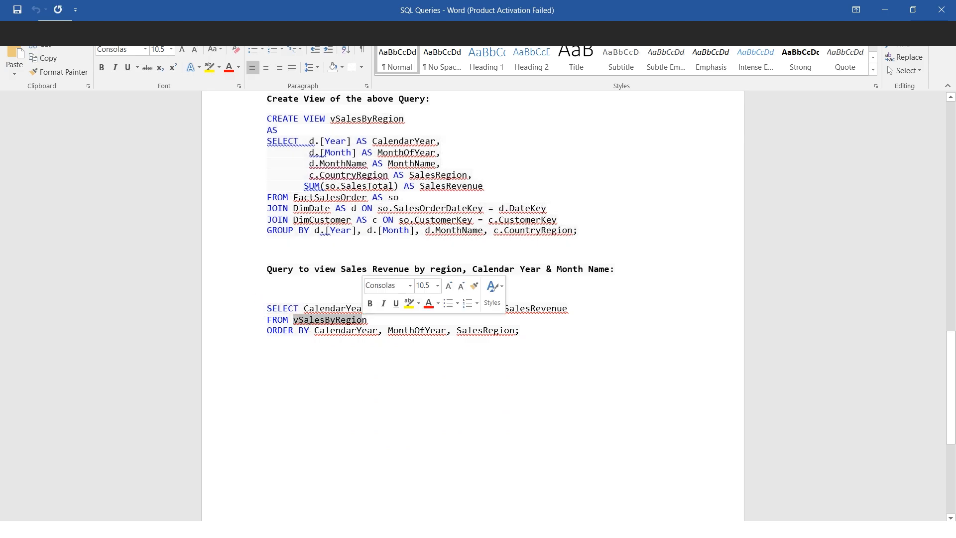
pyautogui.click(302, 329)
pyautogui.moveTo(299, 322); pyautogui.dragTo(523, 341)
pyautogui.click(295, 346)
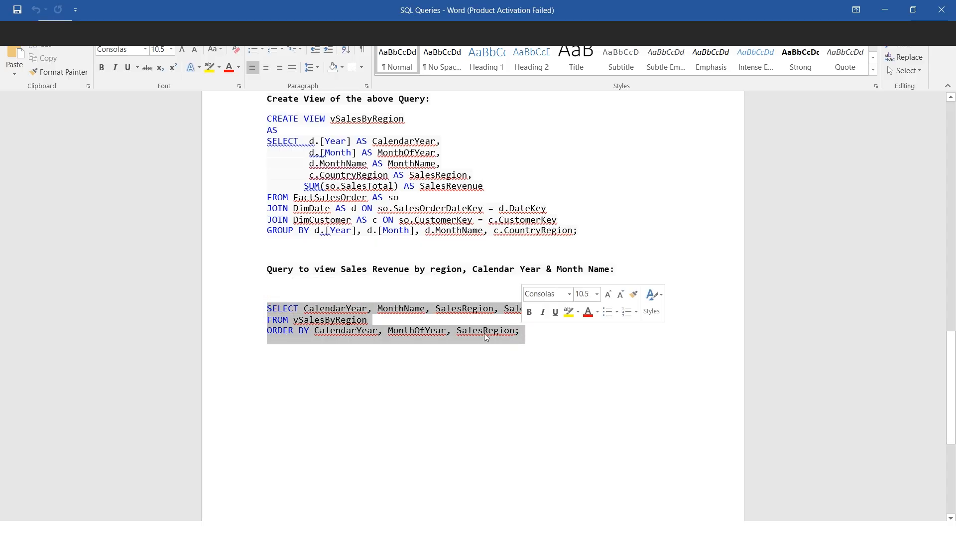
pyautogui.rightClick(460, 333)
pyautogui.click(493, 354)
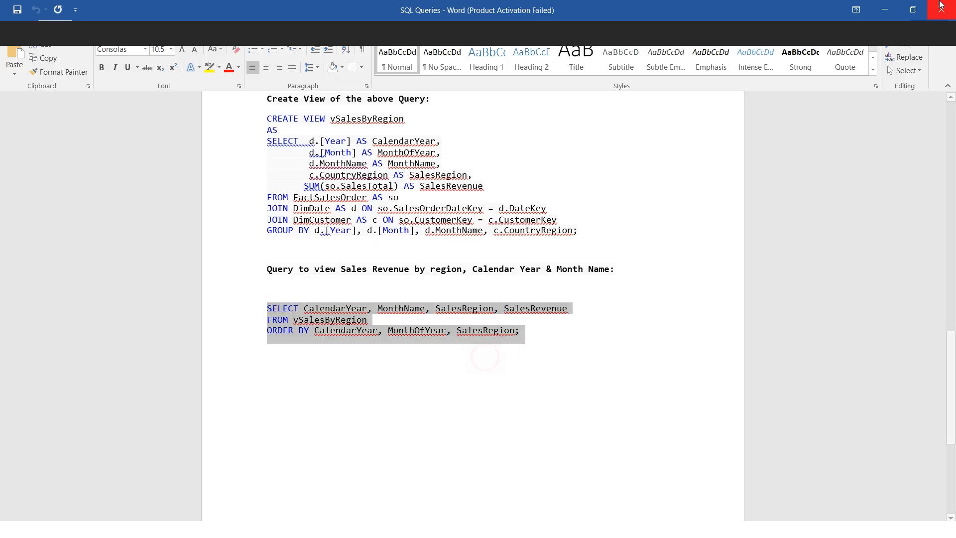
# Return to the Fabric warehouse, run the copied vSalesByRegion SELECT in a new SQL query, and bring up SQL query 6 for comparison.
pyautogui.click(884, 10)
pyautogui.click(425, 318)
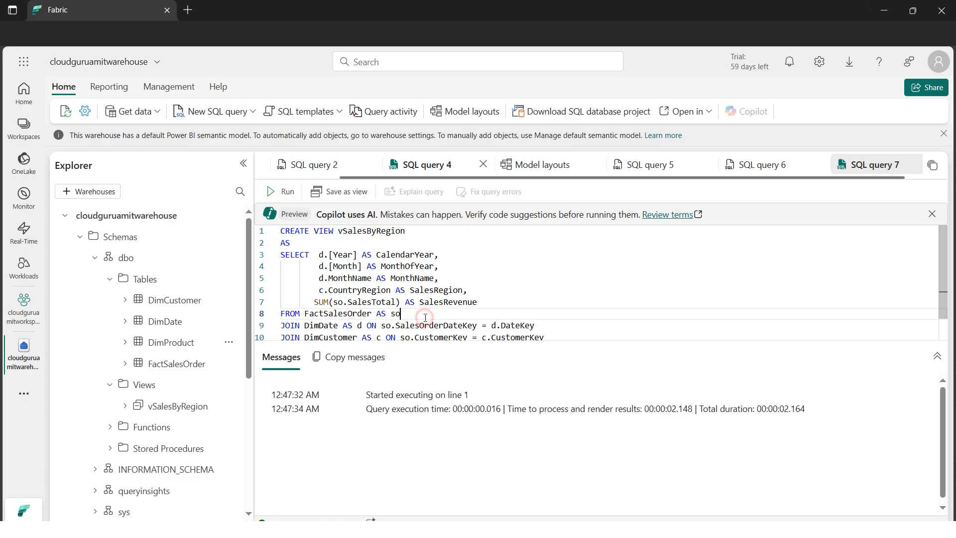
pyautogui.click(204, 119)
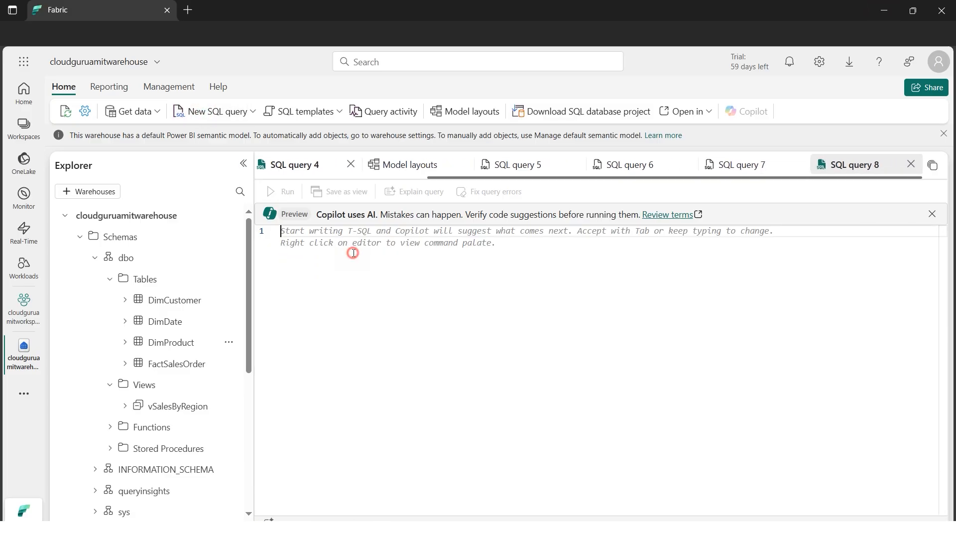
pyautogui.hotkey('ctrl', 'v')
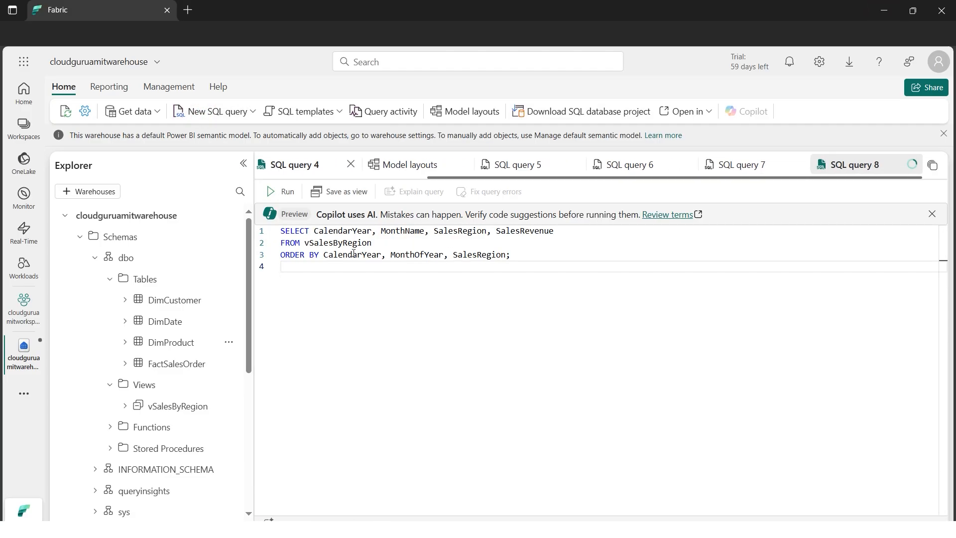
pyautogui.click(273, 192)
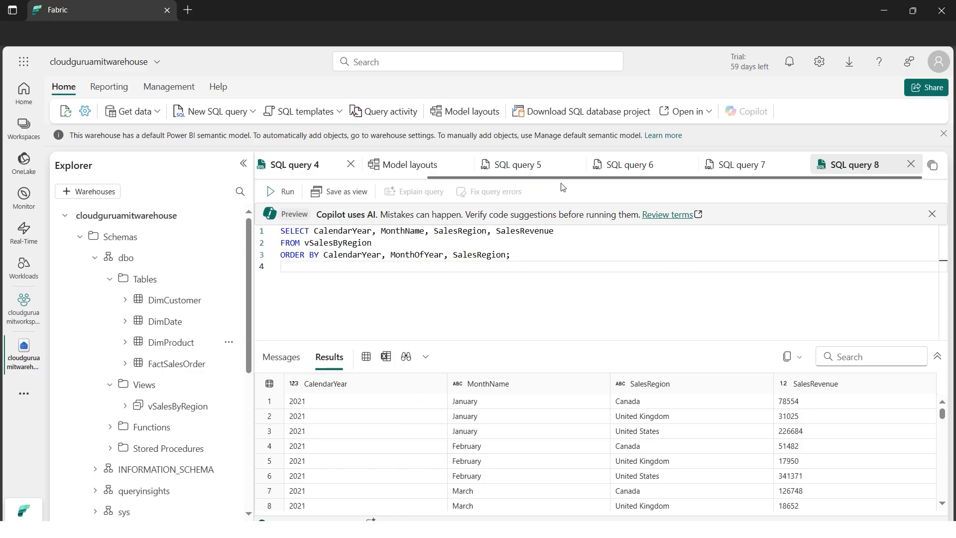
pyautogui.click(606, 172)
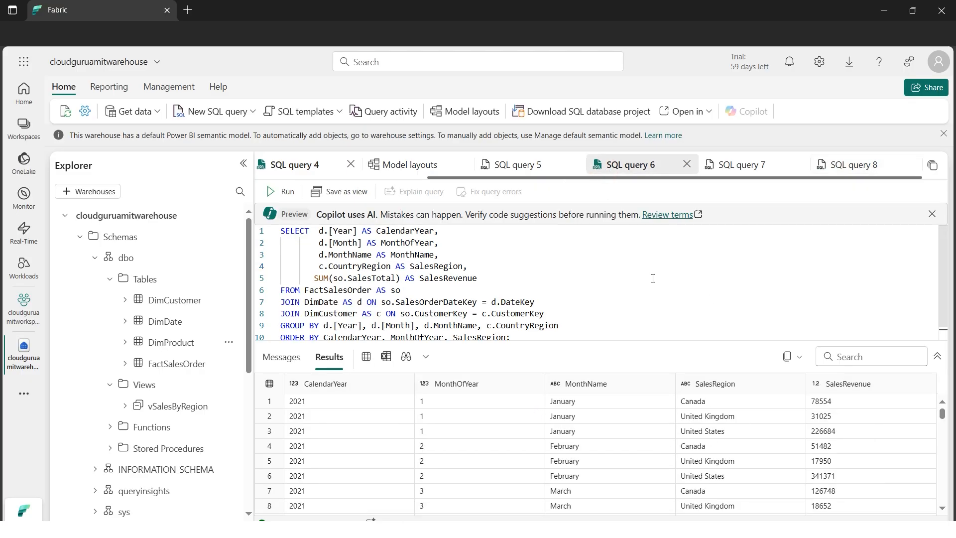
# Go back to SQL query 8 and review its vSalesByRegion SELECT statement alongside the returned rows.
pyautogui.click(836, 172)
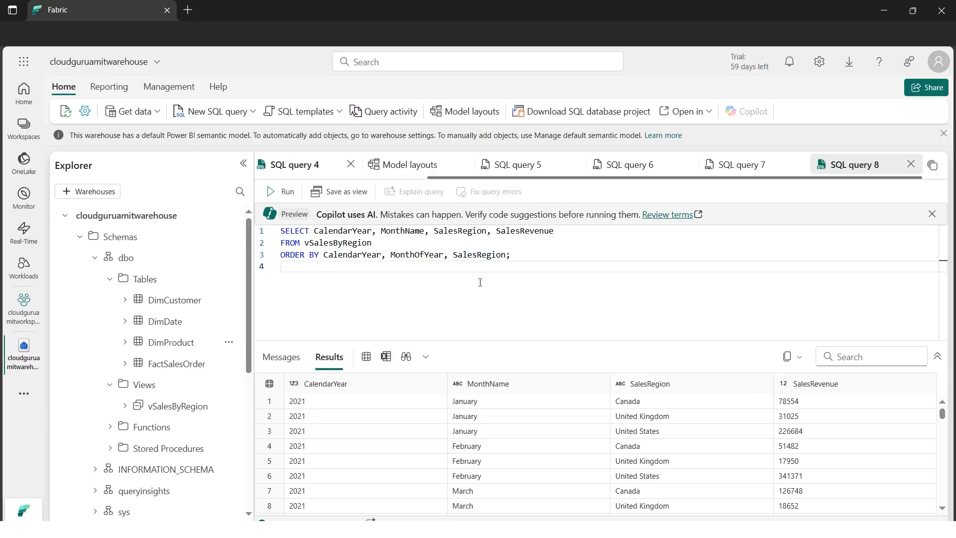
pyautogui.moveTo(513, 255); pyautogui.dragTo(276, 230)
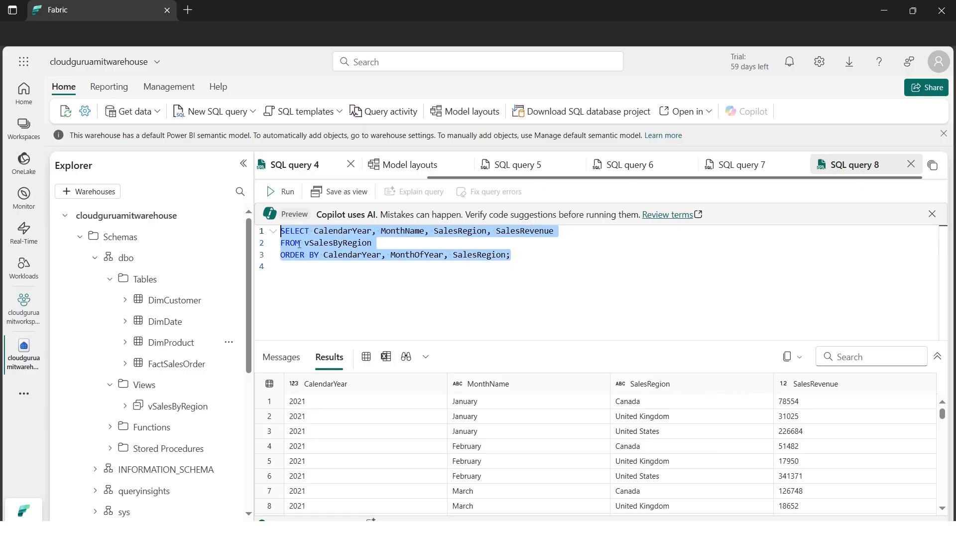
pyautogui.click(342, 274)
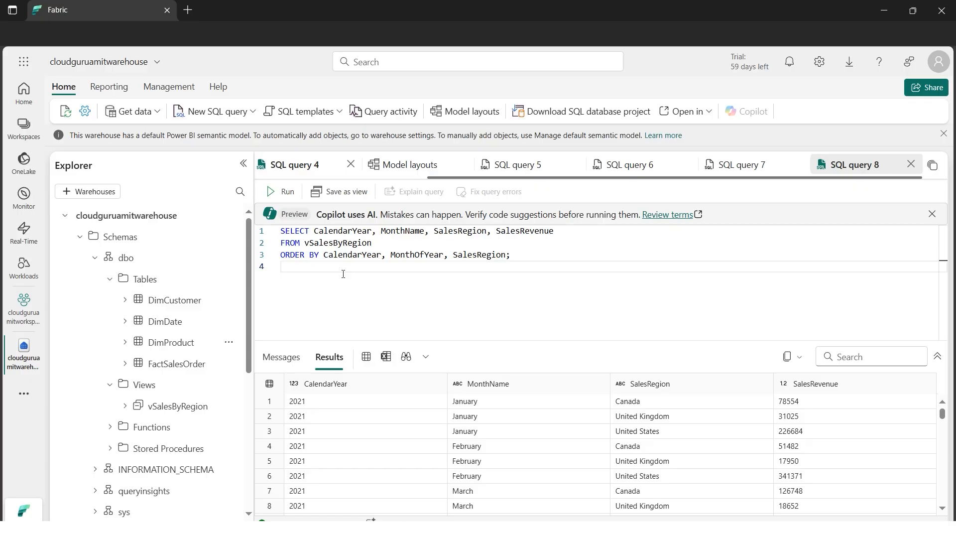
pyautogui.moveTo(524, 256); pyautogui.dragTo(280, 230)
pyautogui.click(384, 274)
# Create a new visual query and insert the FactSalesOrder table into its canvas.
pyautogui.click(254, 113)
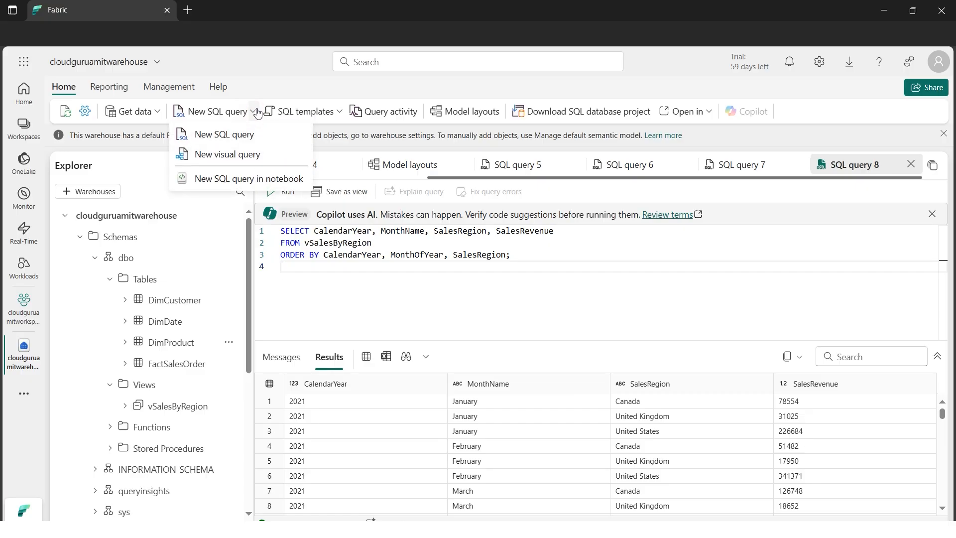
pyautogui.click(239, 158)
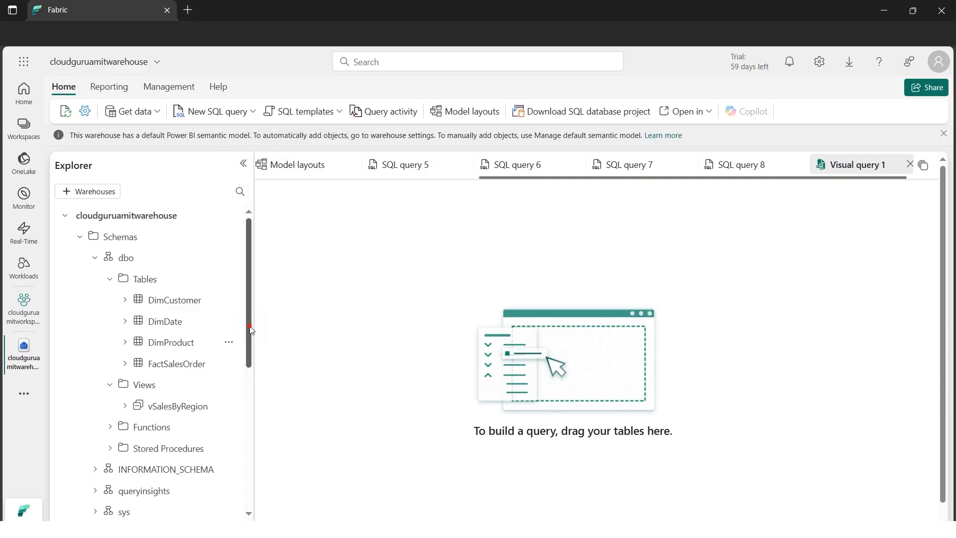
pyautogui.scroll(-1, 252, 326)
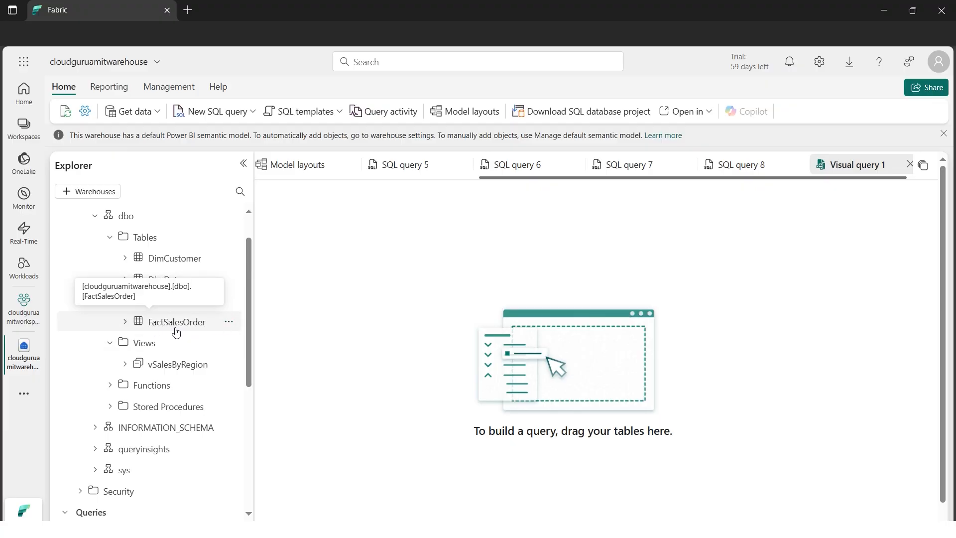
pyautogui.click(229, 323)
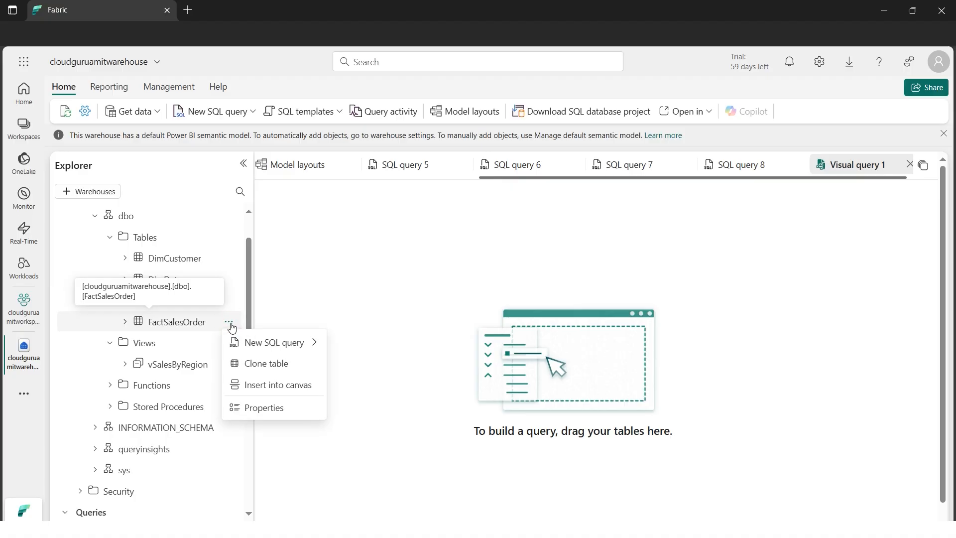
pyautogui.click(282, 392)
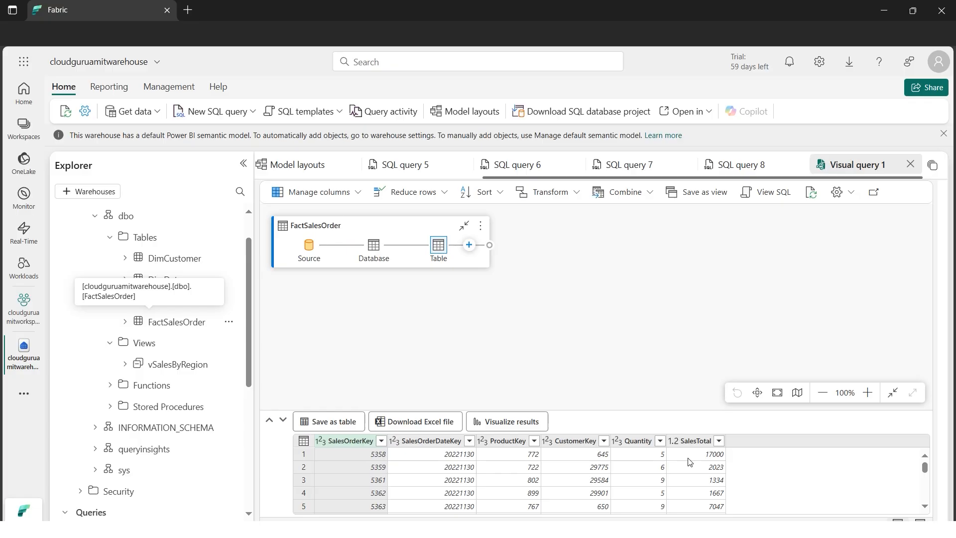
# Insert the DimProduct table into the visual query canvas alongside FactSalesOrder.
pyautogui.scroll(1, 219, 323)
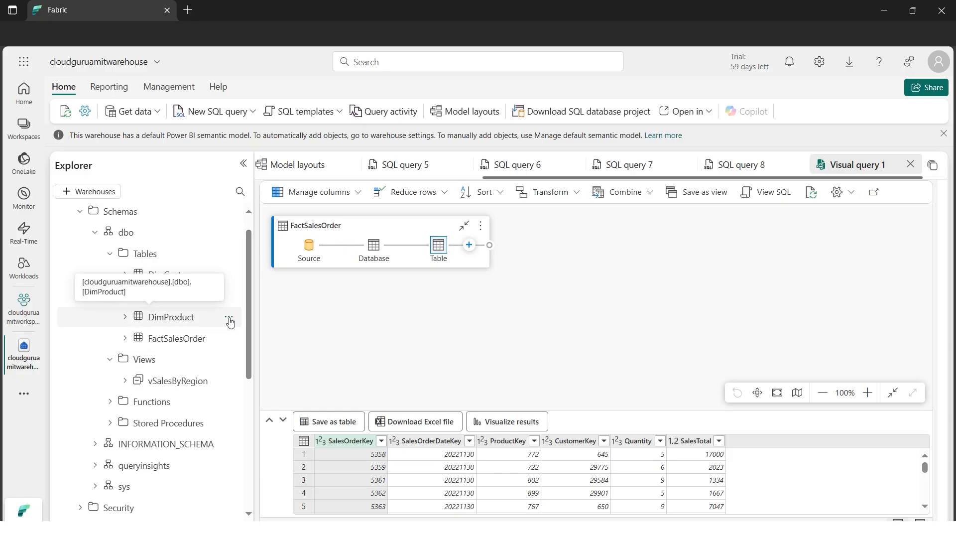
pyautogui.click(229, 318)
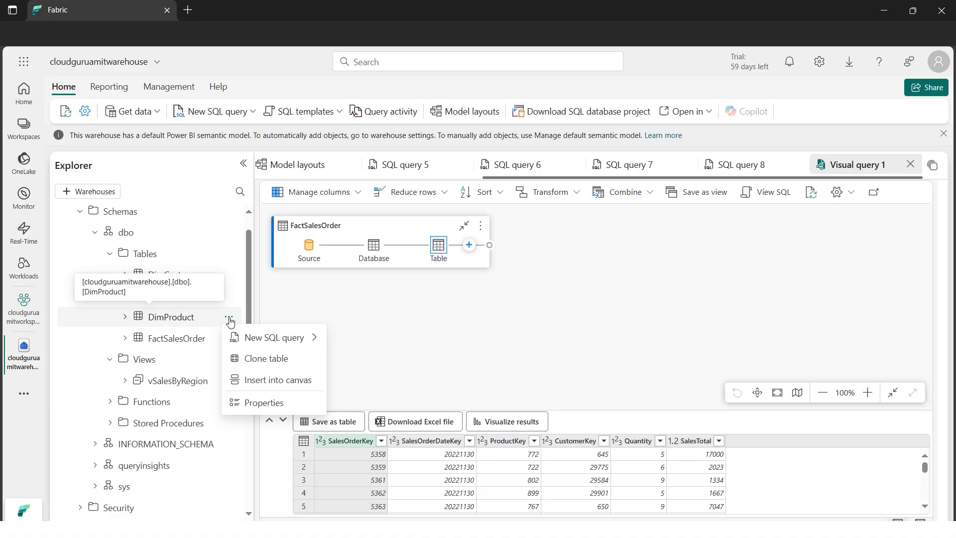
pyautogui.click(277, 379)
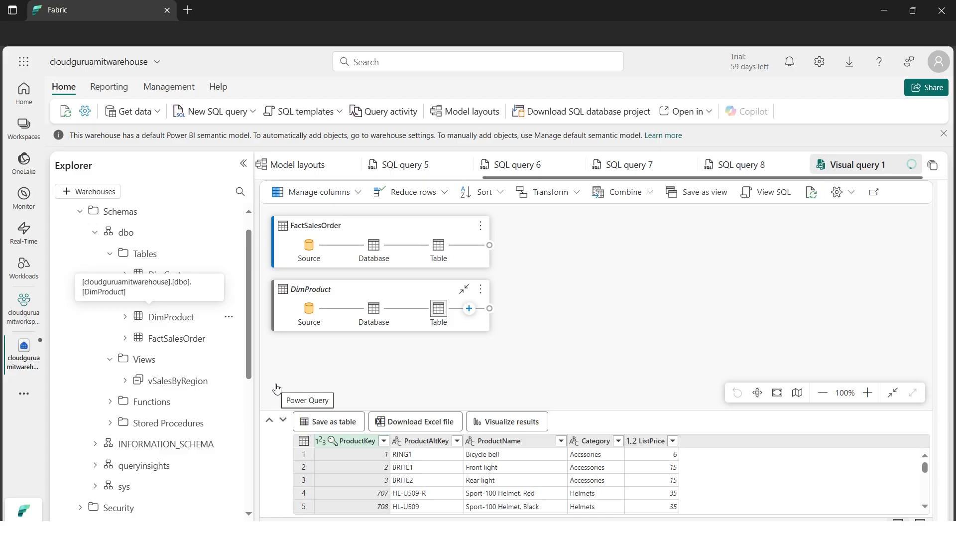
# Add a Merge queries step to FactSalesOrder and choose DimProduct as the right table for the merge.
pyautogui.click(472, 249)
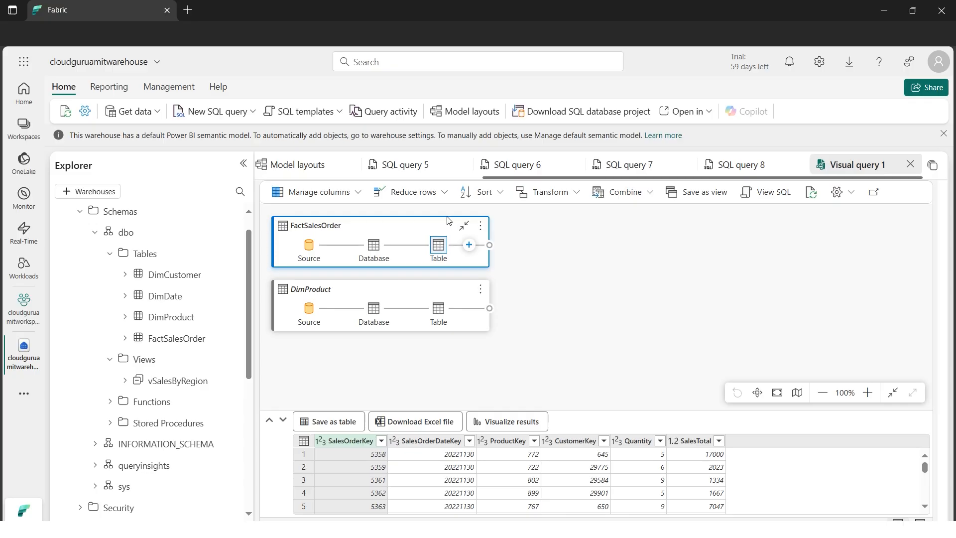
pyautogui.click(469, 245)
pyautogui.click(469, 245)
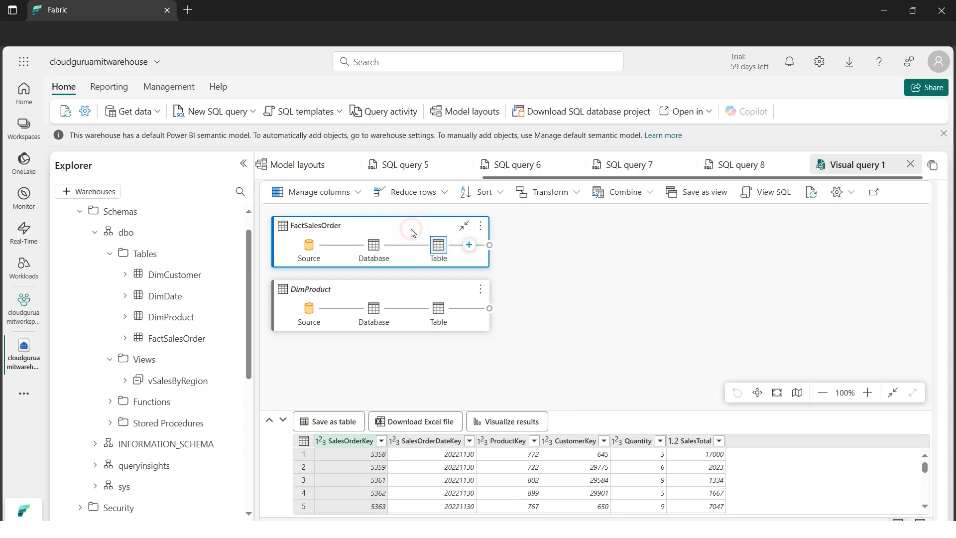
pyautogui.click(417, 295)
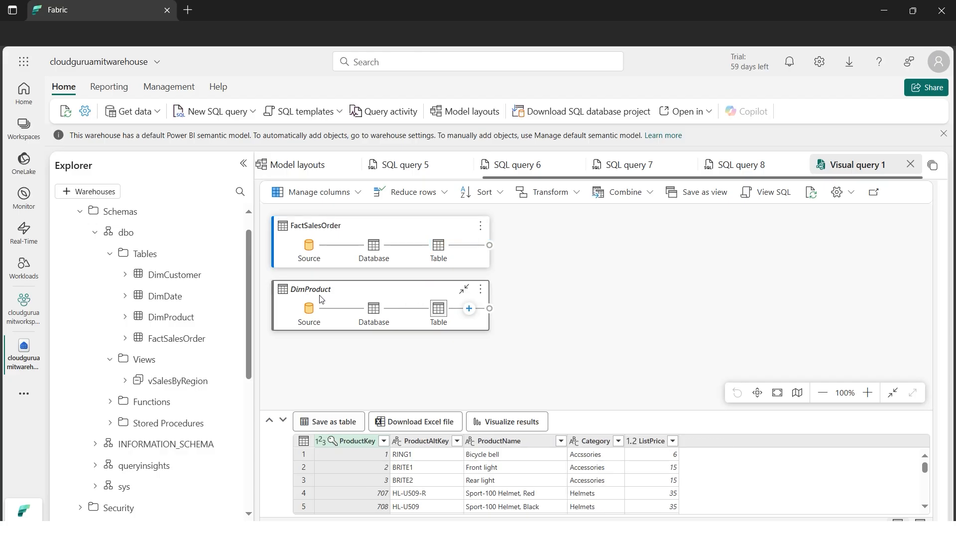
pyautogui.click(418, 237)
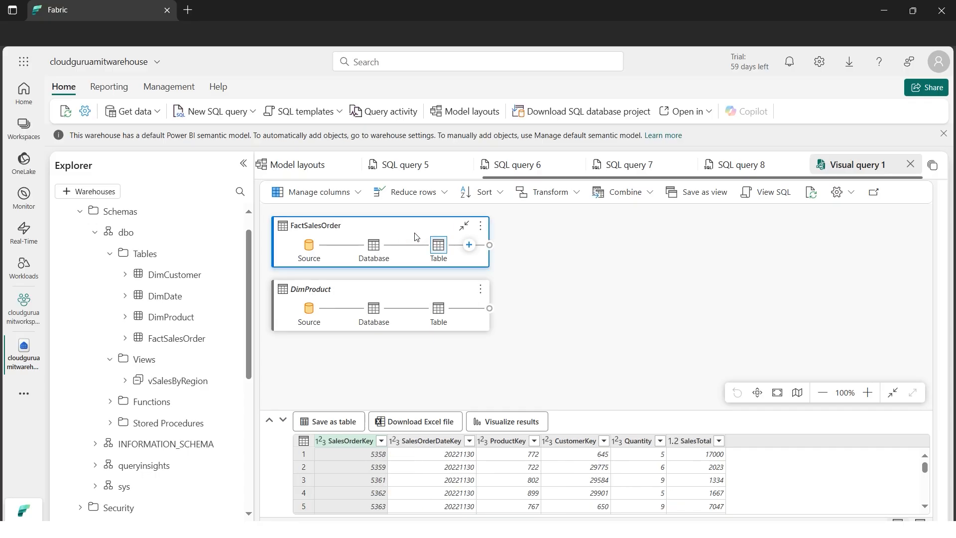
pyautogui.click(469, 245)
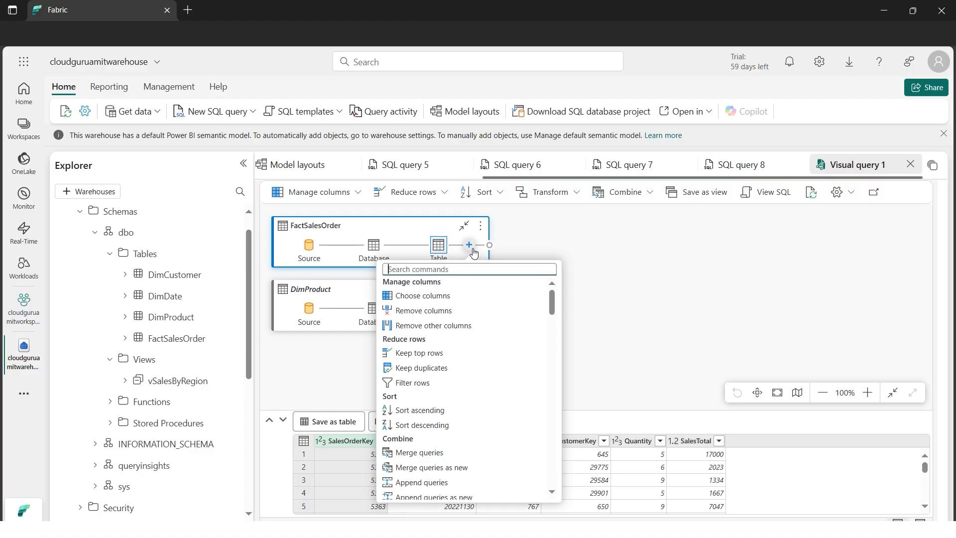
pyautogui.click(429, 452)
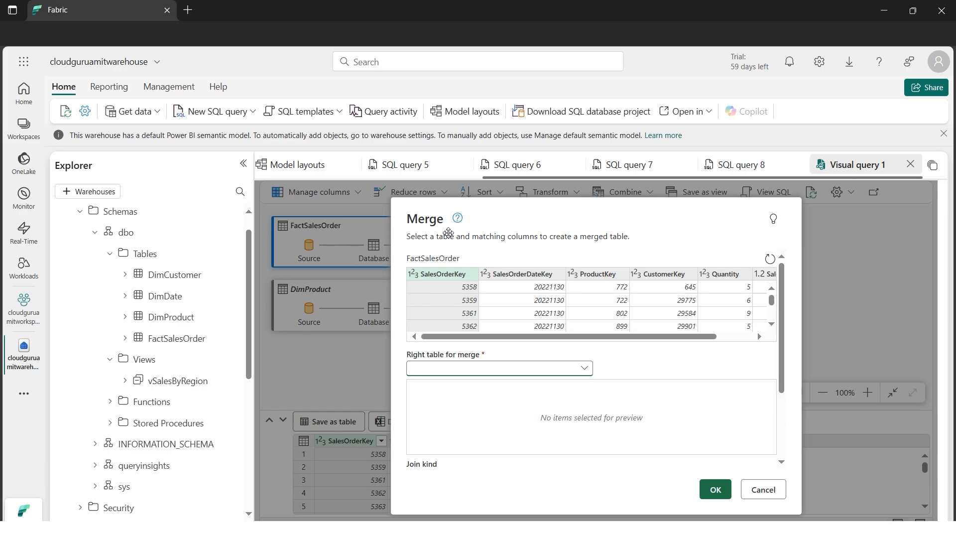
pyautogui.click(438, 279)
pyautogui.click(585, 368)
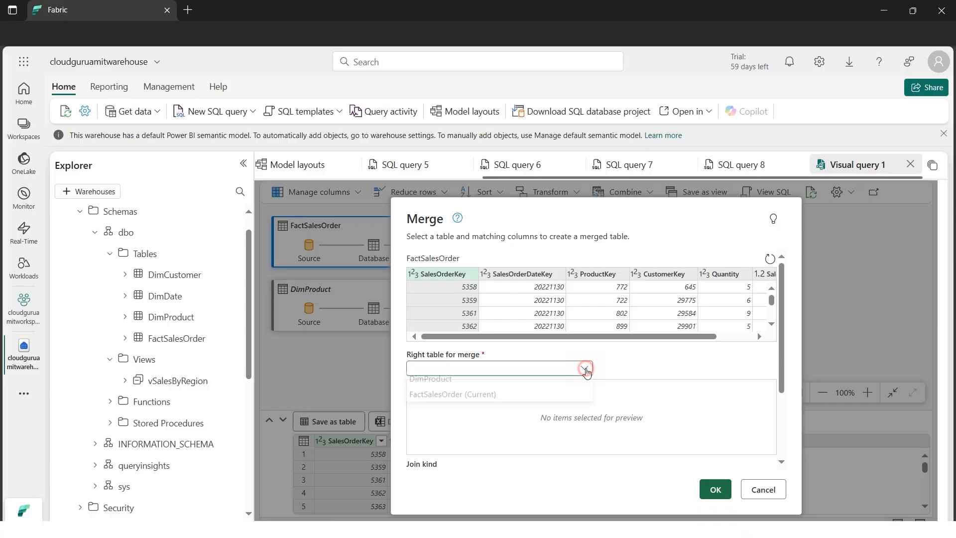
pyautogui.click(435, 386)
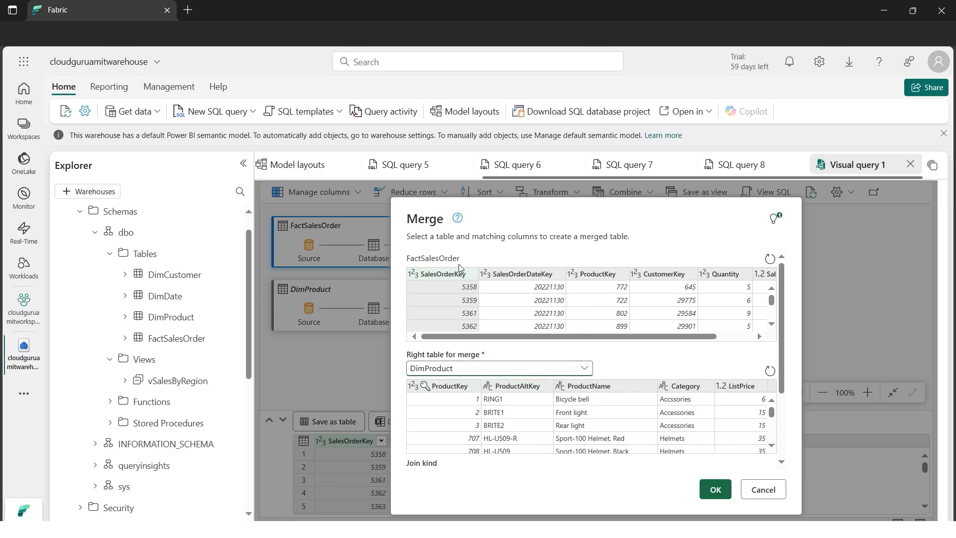
# Match FactSalesOrder and DimProduct on their ProductKey columns and apply the merge with the Left outer join kind.
pyautogui.click(600, 275)
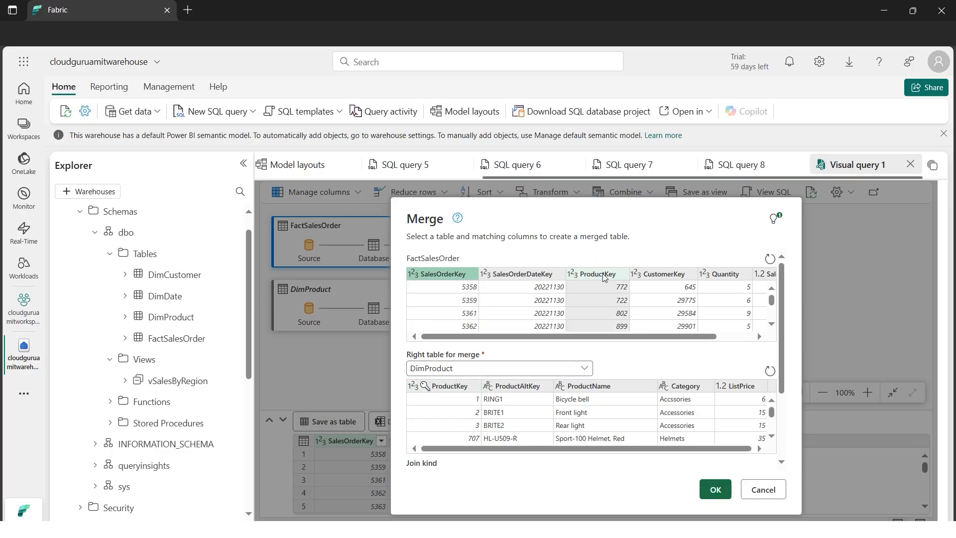
pyautogui.click(458, 390)
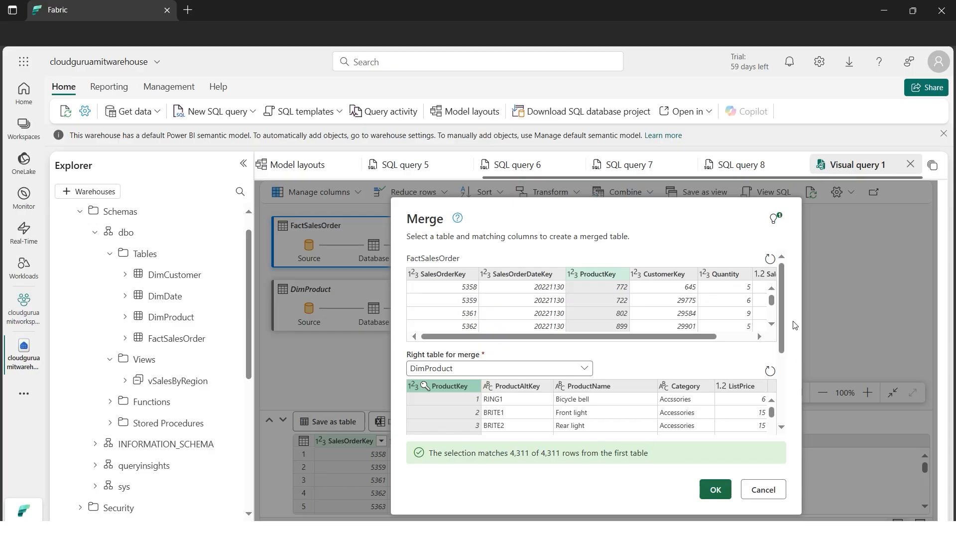
pyautogui.moveTo(785, 325); pyautogui.dragTo(783, 399)
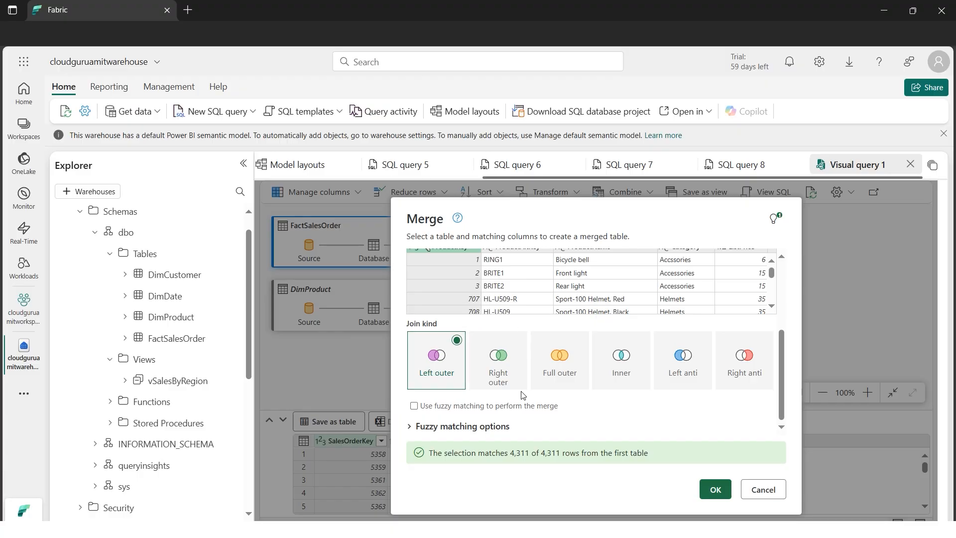
pyautogui.click(716, 490)
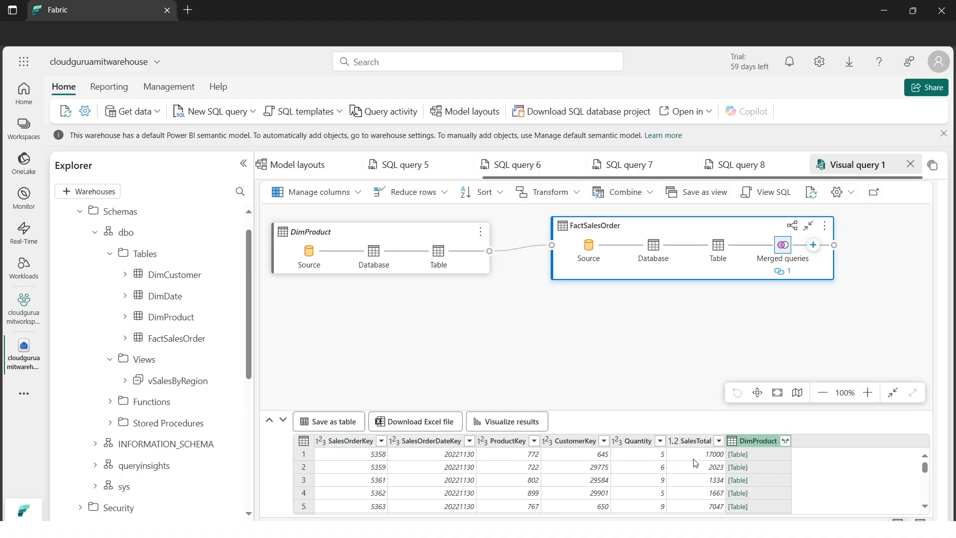
# Expand the merged DimProduct column in FactSalesOrder to include only ProductName.
pyautogui.click(785, 442)
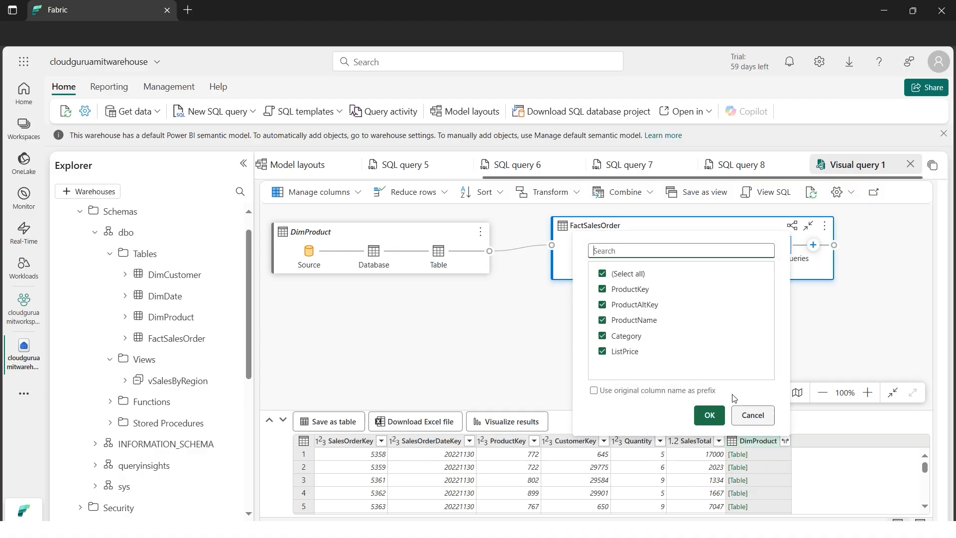
pyautogui.click(602, 274)
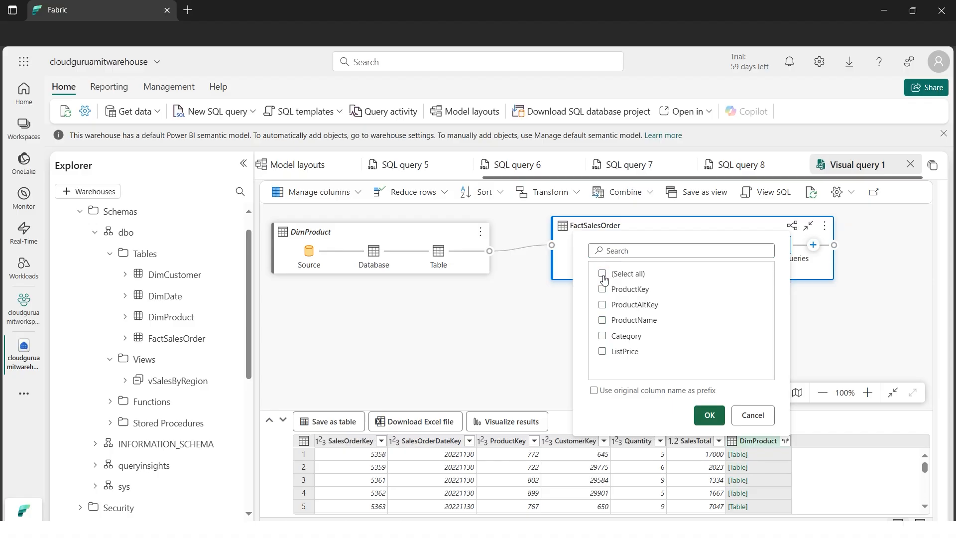
pyautogui.click(603, 321)
pyautogui.click(709, 416)
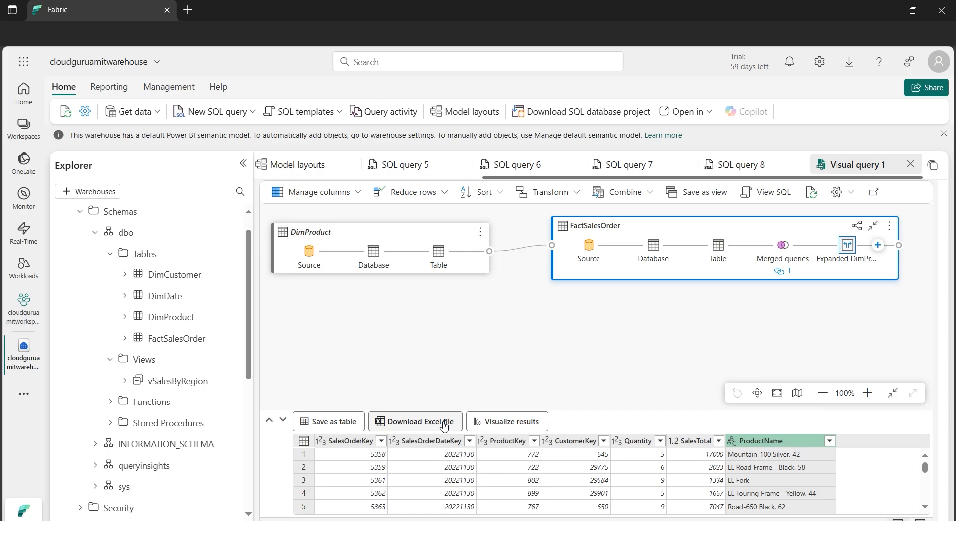
# Switch to the model layout and hide SalesOrderDateKey, CustomerKey and ProductKey in the FactSalesOrder table from report view.
pyautogui.click(466, 116)
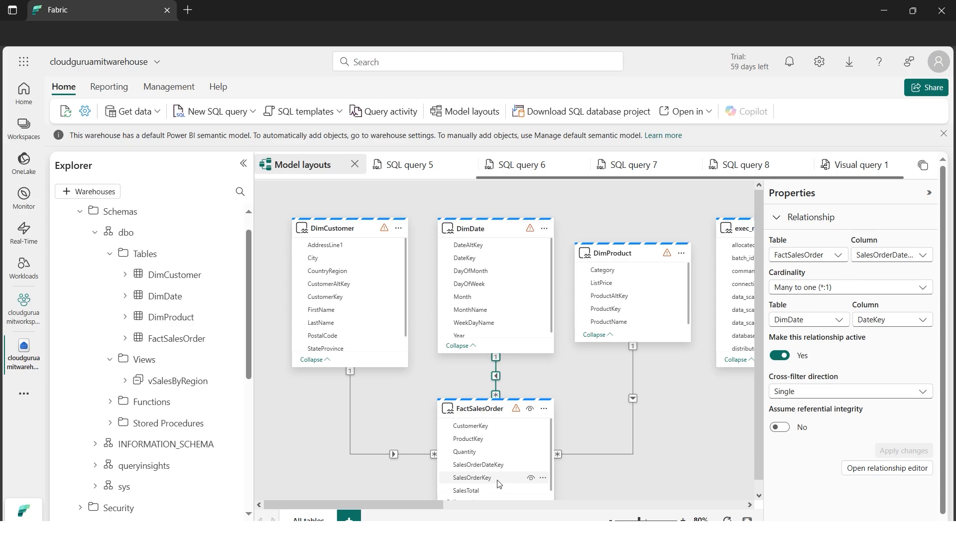
pyautogui.moveTo(758, 368); pyautogui.dragTo(757, 398)
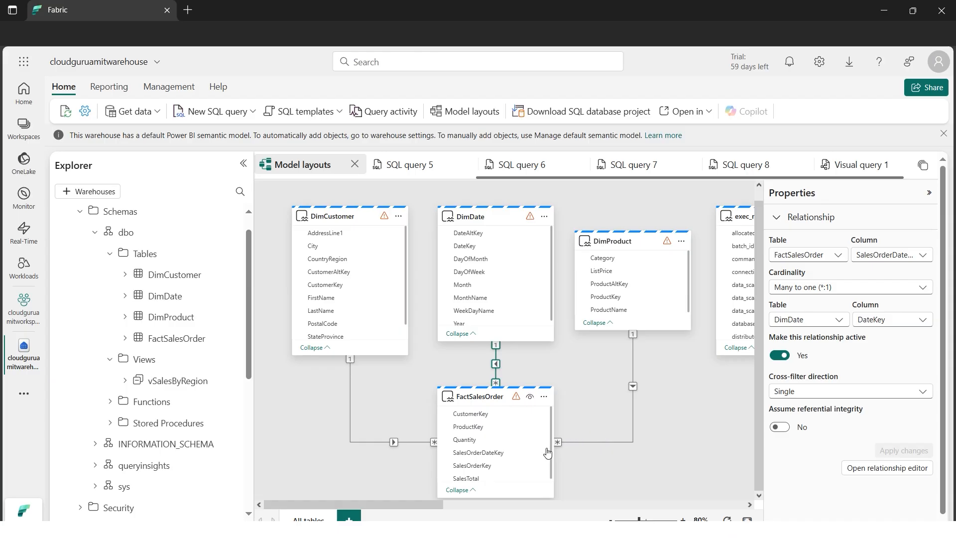
pyautogui.click(531, 454)
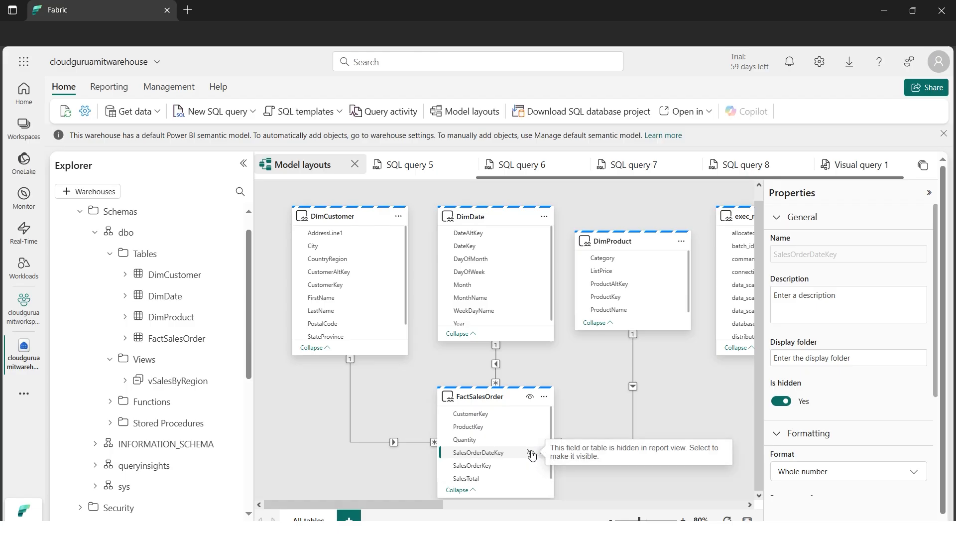
pyautogui.click(530, 414)
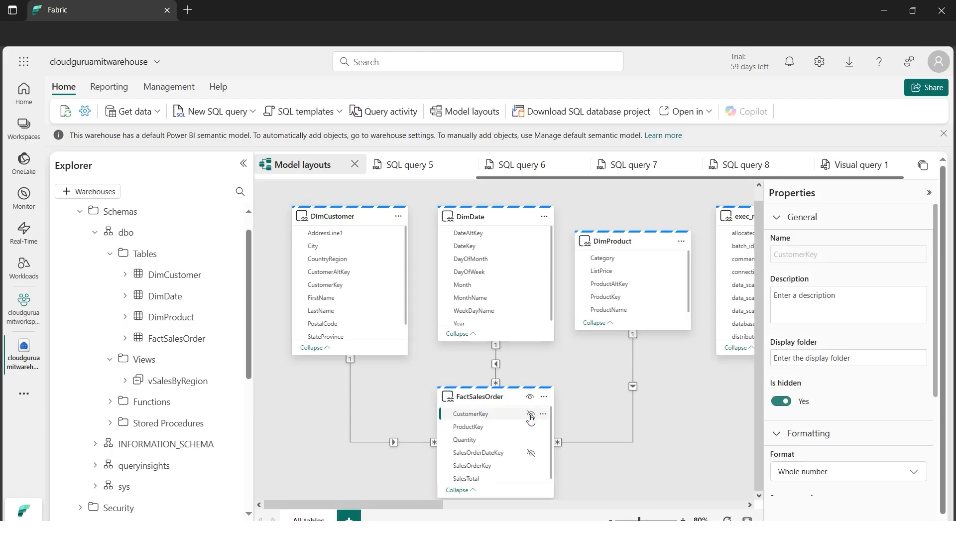
pyautogui.click(530, 428)
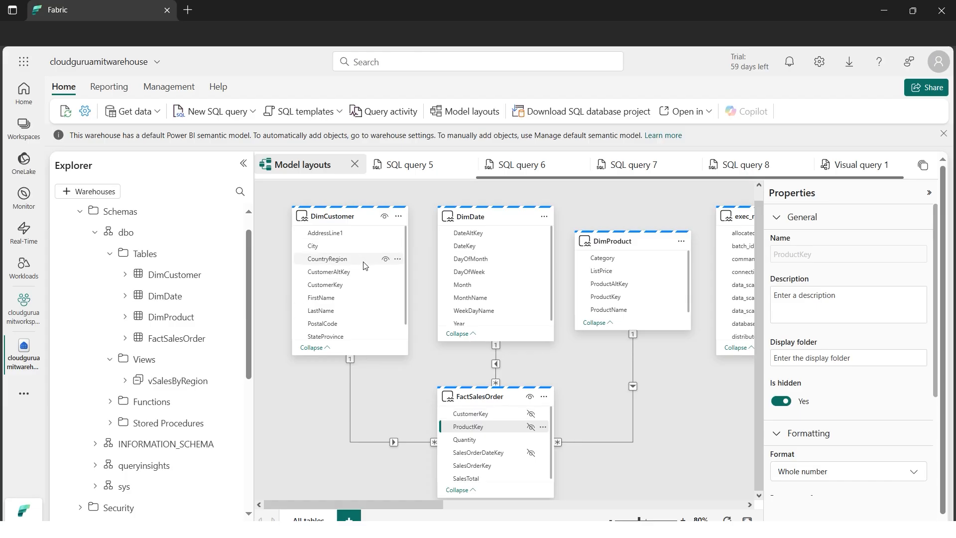
# Hide CustomerKey and CustomerAltKey in DimCustomer, and DateKey and DateAltKey in DimDate, from report view.
pyautogui.click(384, 286)
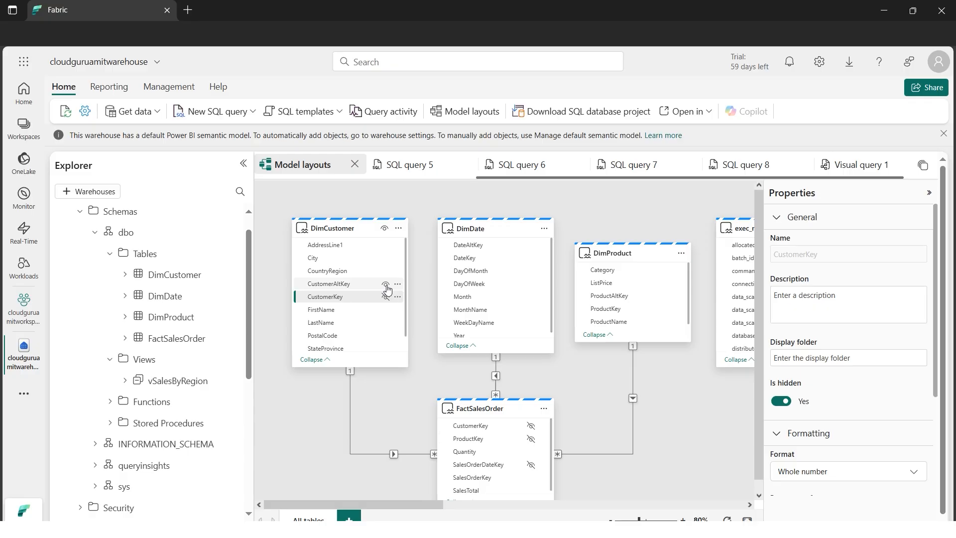
pyautogui.click(386, 284)
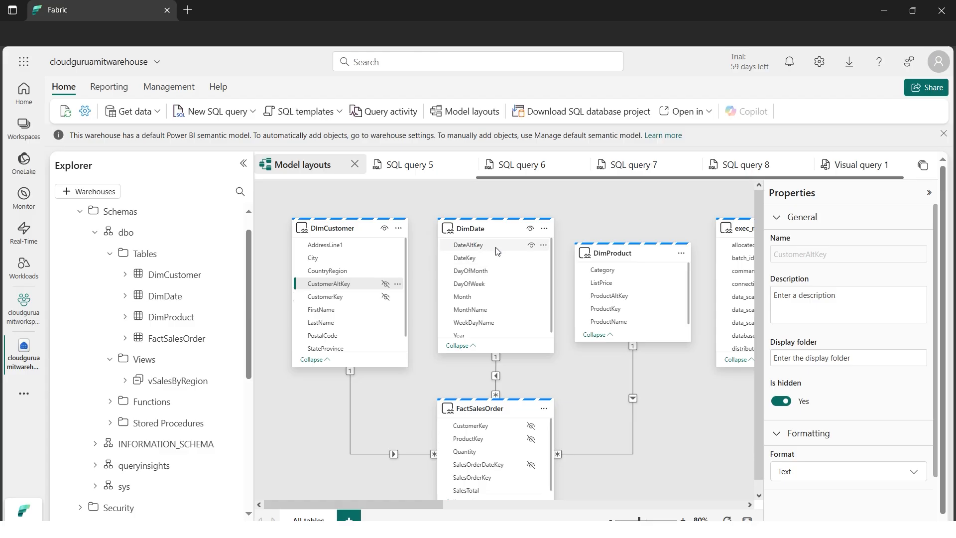
pyautogui.click(532, 259)
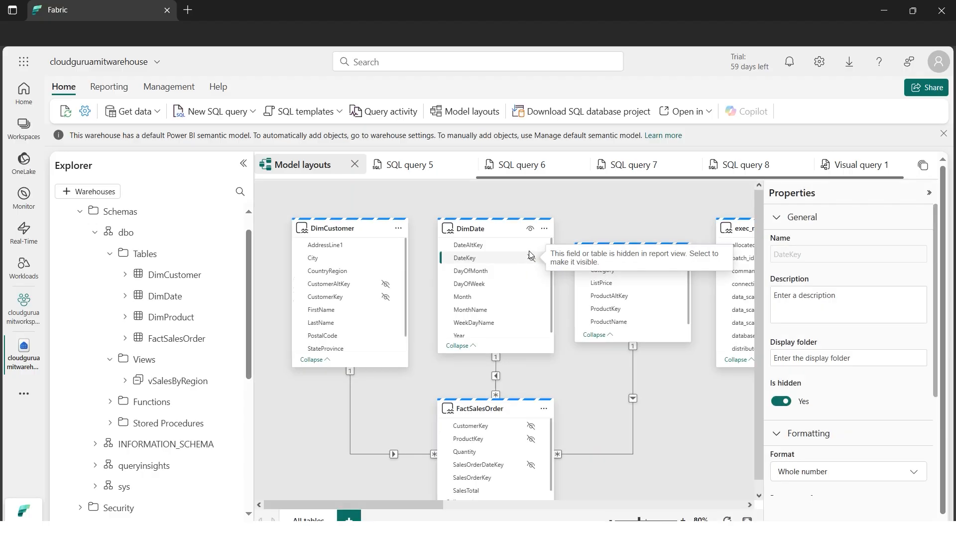
pyautogui.click(532, 246)
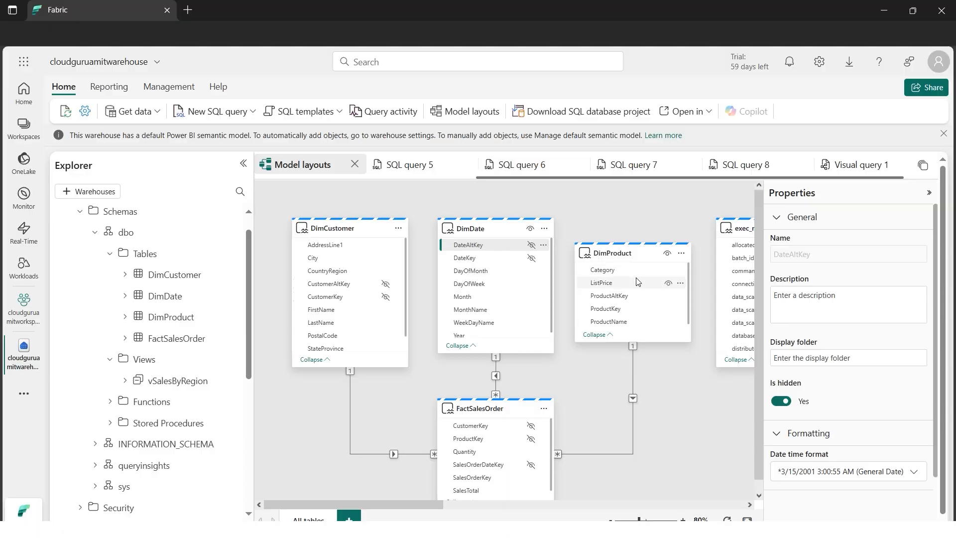
# Hide ProductKey and ProductAltKey in the DimProduct table from report view.
pyautogui.click(668, 309)
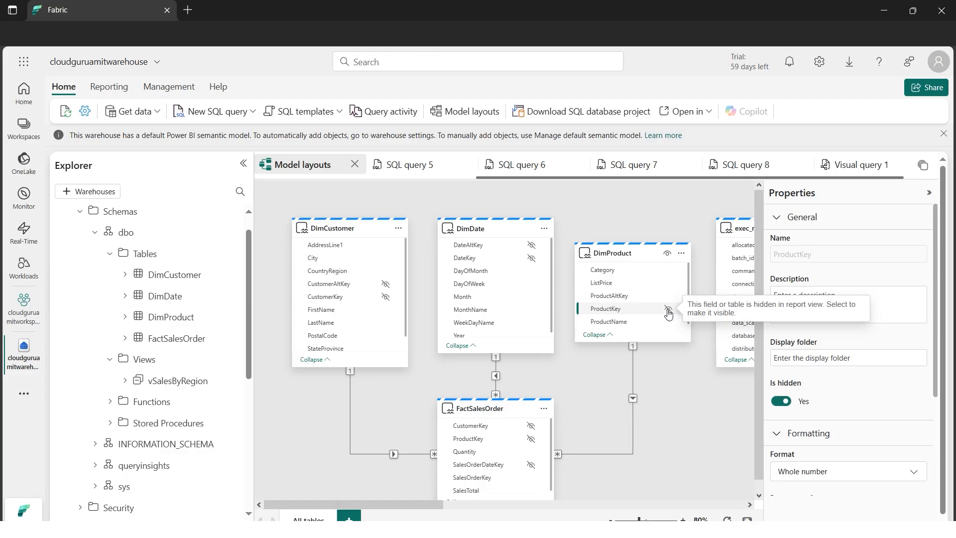
pyautogui.click(668, 296)
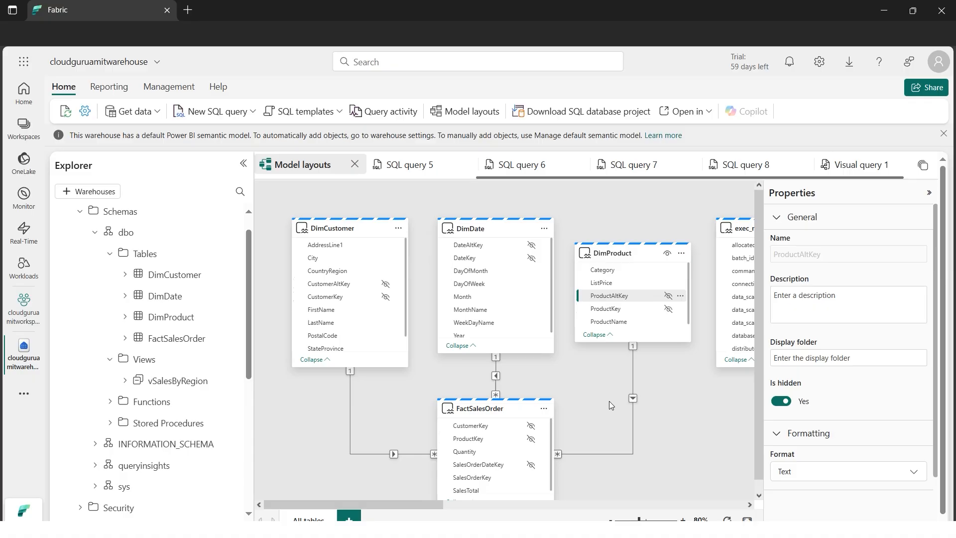
# Create a new report from all available warehouse tables and views, and dismiss the Copilot tip.
pyautogui.click(119, 92)
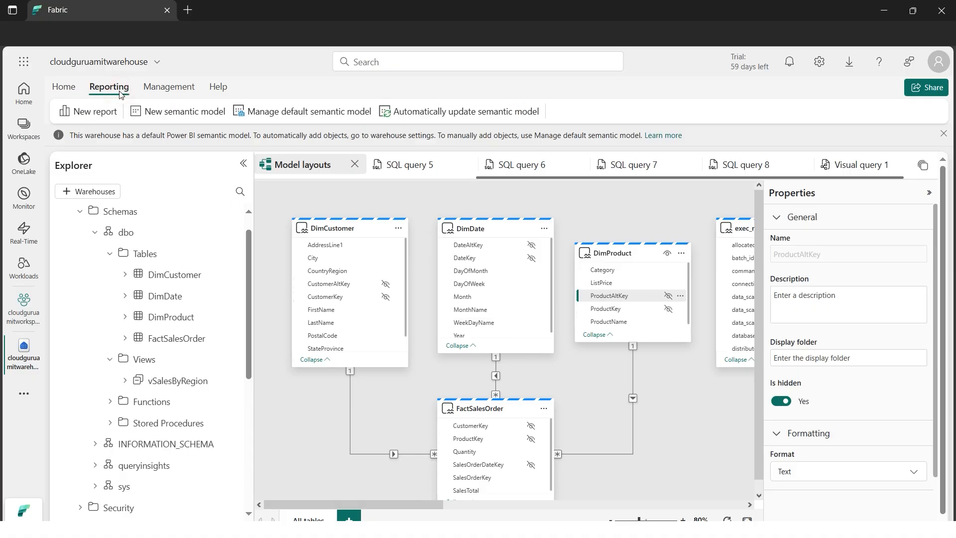
pyautogui.click(100, 119)
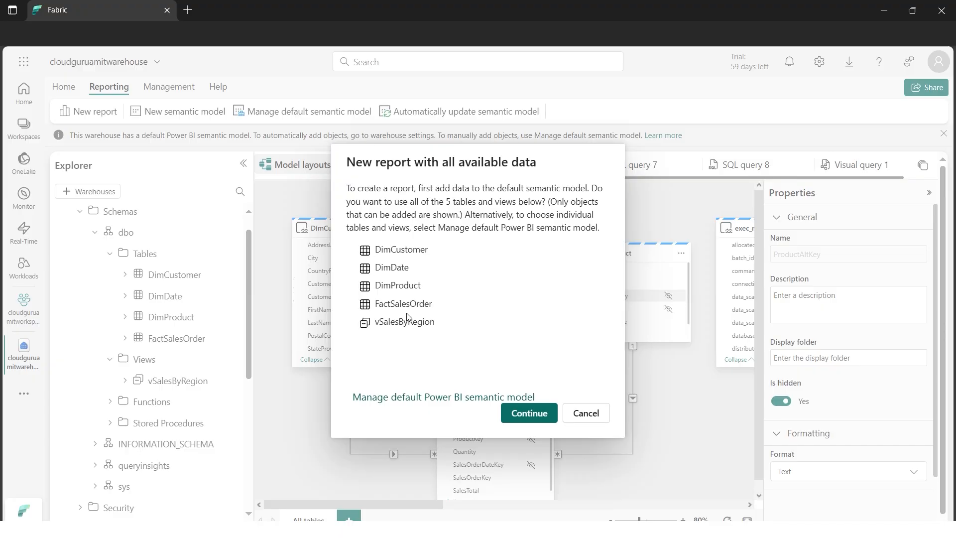
pyautogui.click(530, 413)
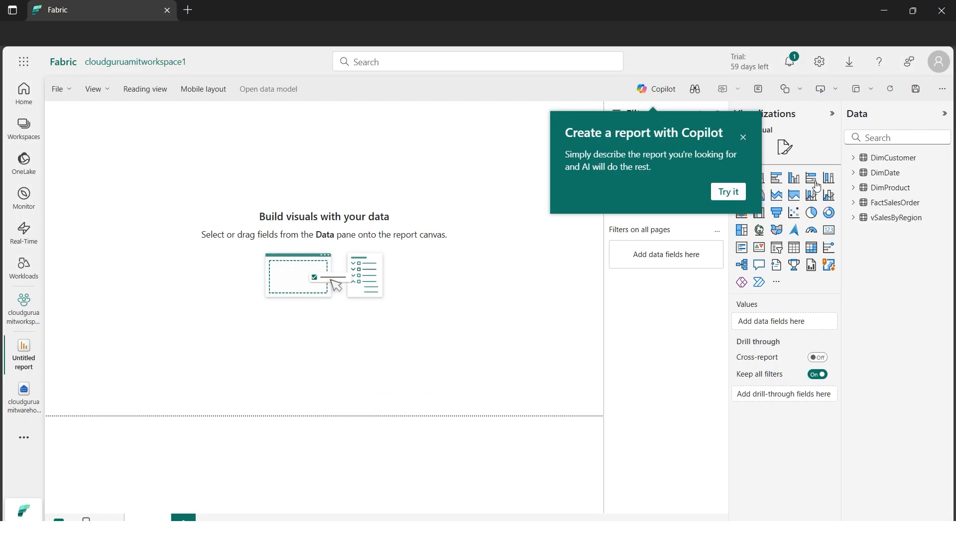
pyautogui.click(742, 139)
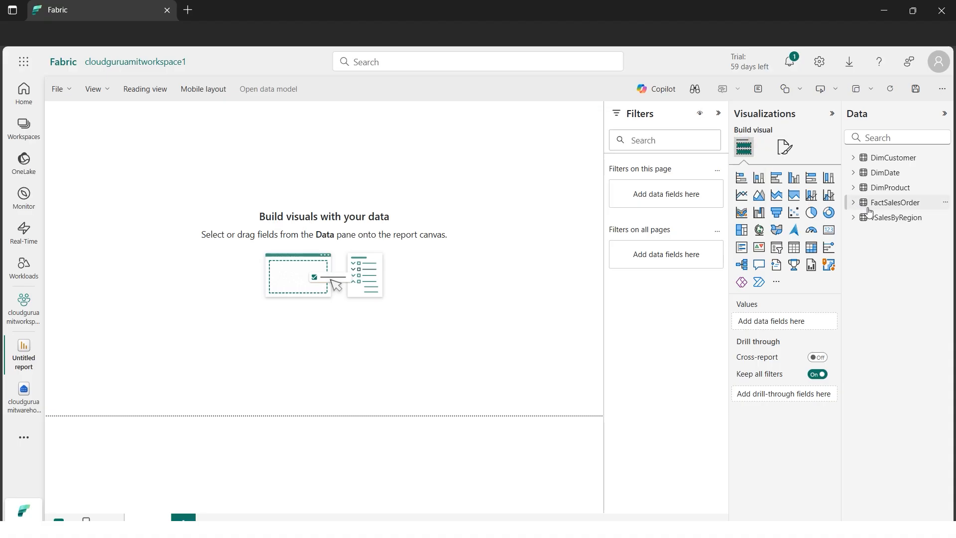
# Build a column chart showing SalesTotal from FactSalesOrder by Category from DimProduct.
pyautogui.click(854, 204)
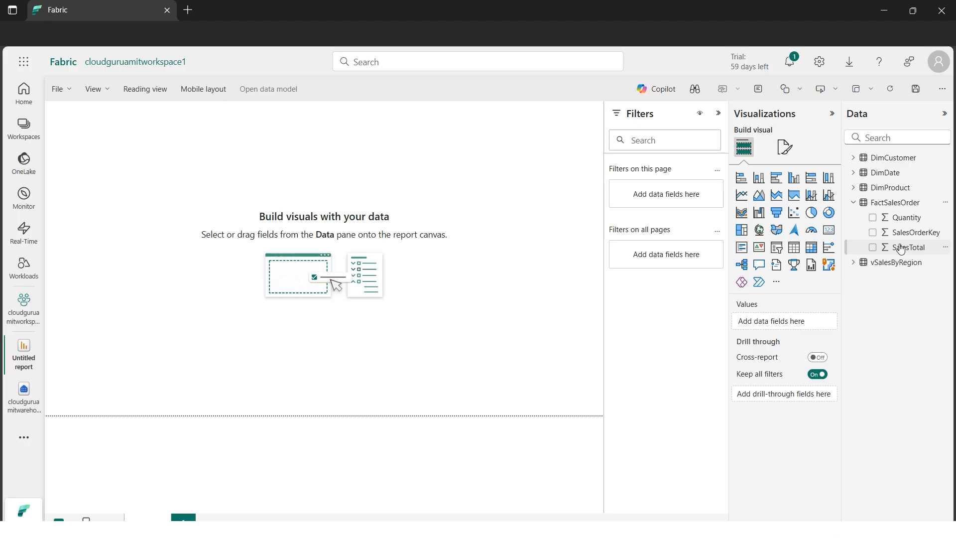
pyautogui.click(873, 248)
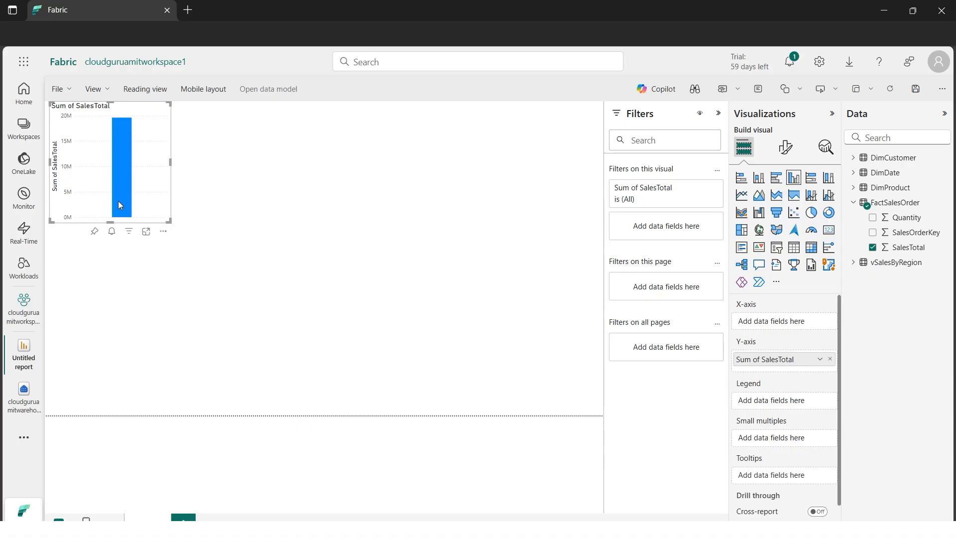
pyautogui.moveTo(120, 209)
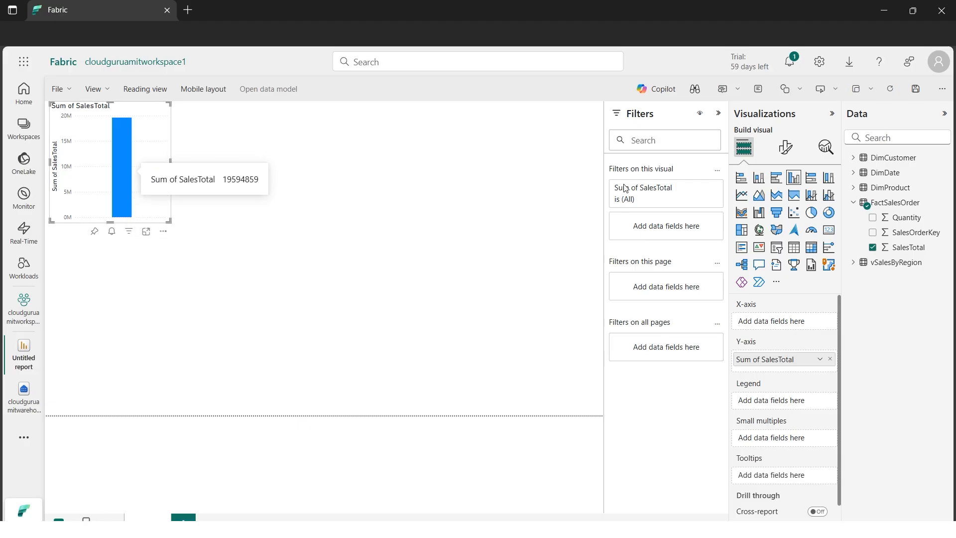
pyautogui.click(862, 189)
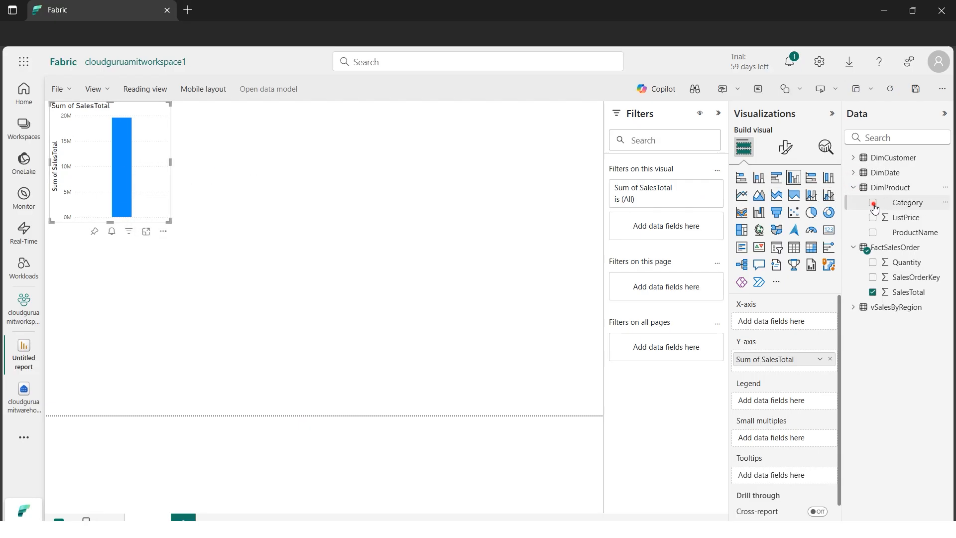
pyautogui.click(874, 204)
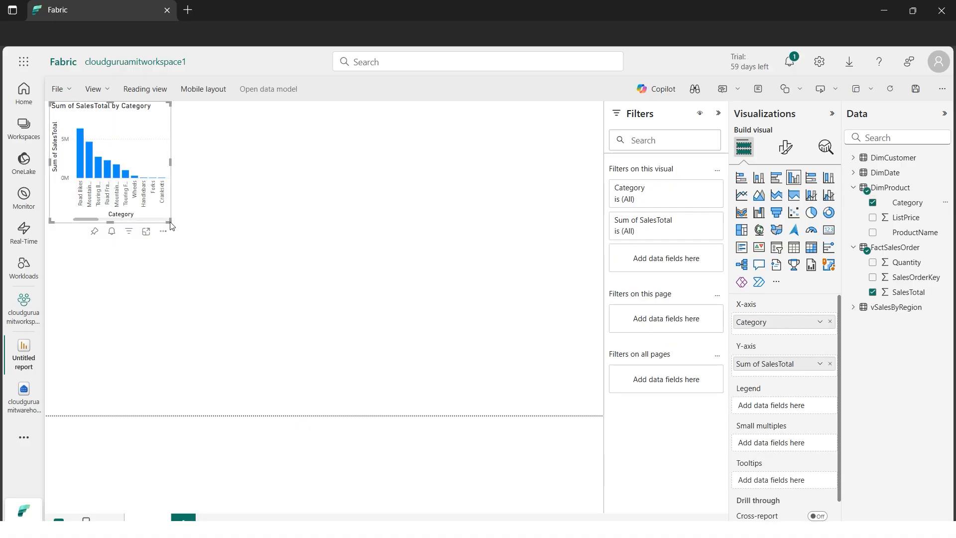
# Enlarge the column chart so it fills most of the report page.
pyautogui.moveTo(170, 223); pyautogui.dragTo(173, 224)
pyautogui.click(261, 272)
pyautogui.moveTo(261, 272); pyautogui.dragTo(513, 395)
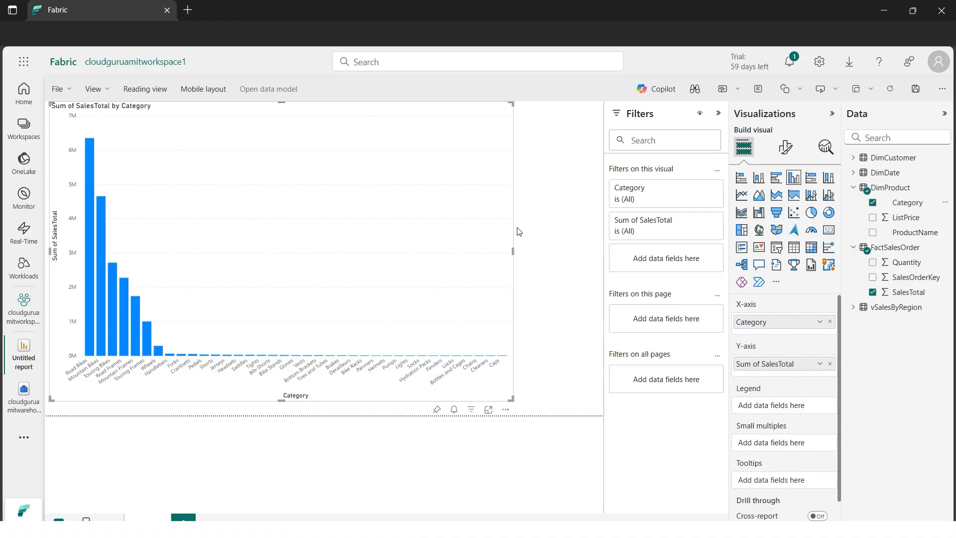
# Try the 100% Stacked column chart type on the visual, and return it to the clustered column chart.
pyautogui.click(829, 181)
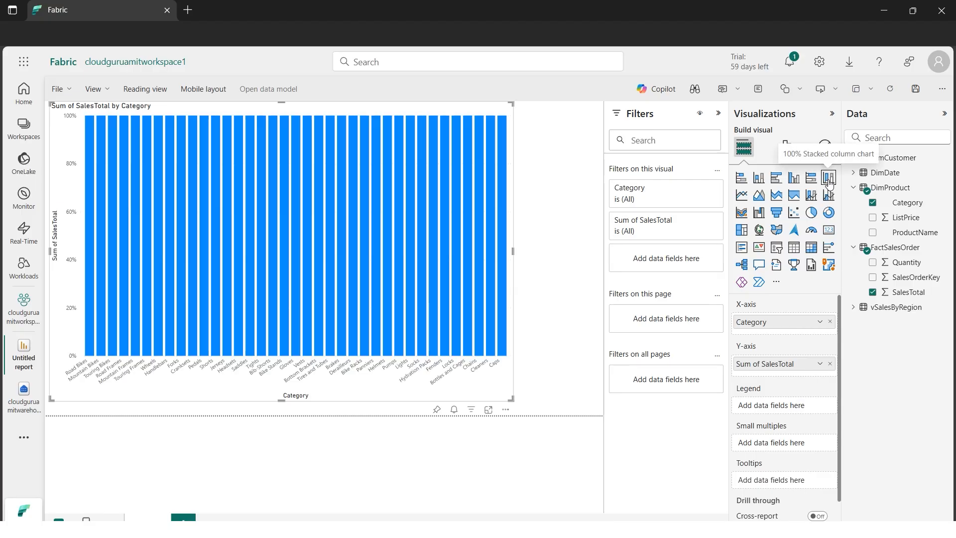
pyautogui.click(796, 184)
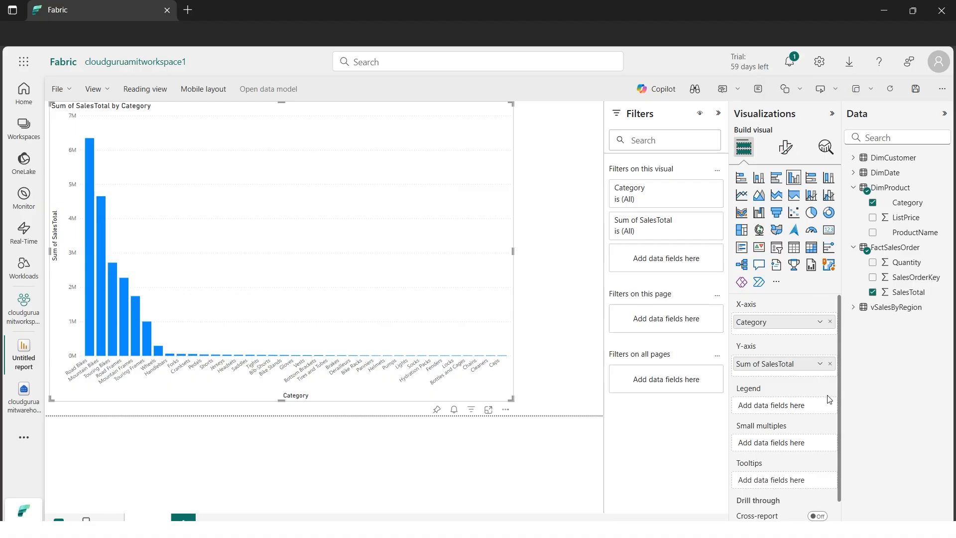
pyautogui.moveTo(841, 413)
pyautogui.mouseDown()
pyautogui.moveTo(841, 454)
pyautogui.moveTo(847, 399)
pyautogui.mouseUp()
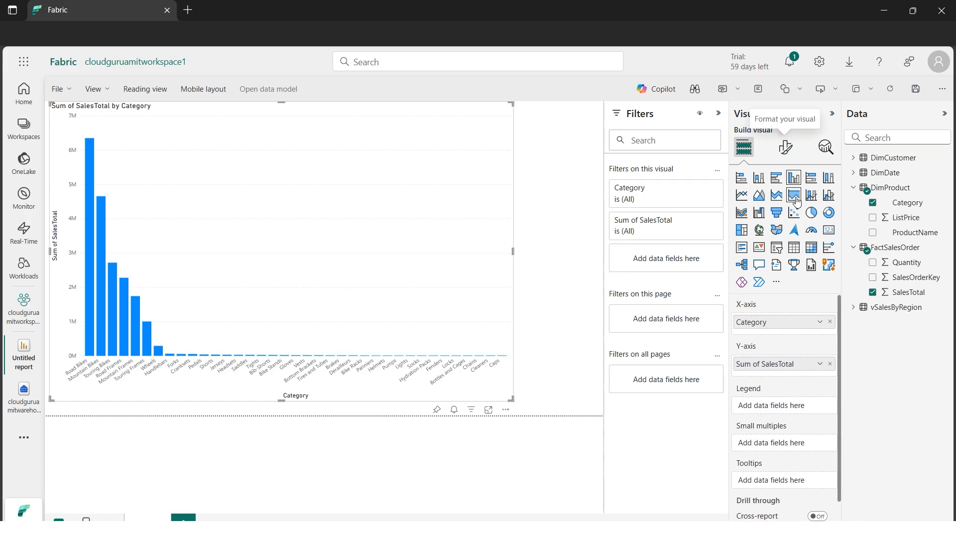
# Change the chart's title text to "Grand Total Sales by Category" in the visual's formatting options.
pyautogui.click(791, 154)
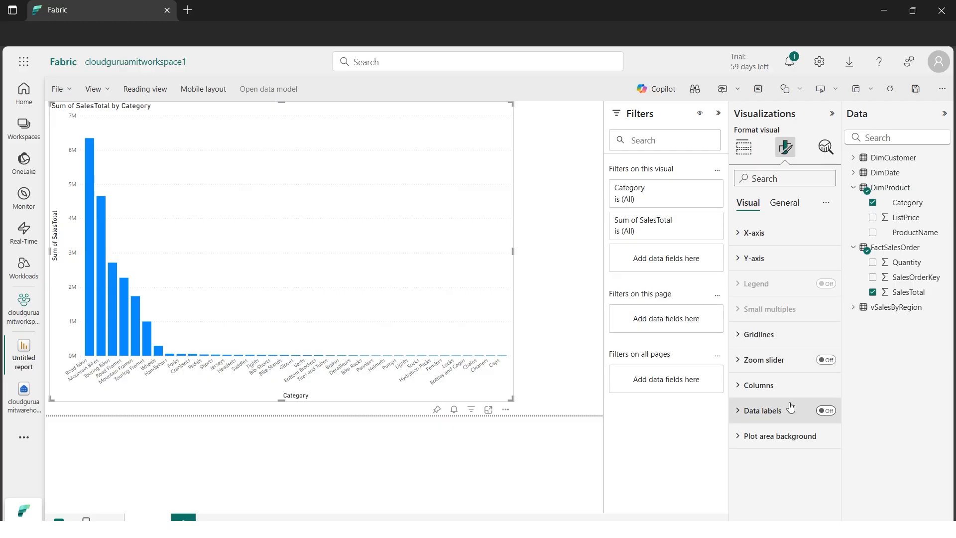
pyautogui.click(738, 392)
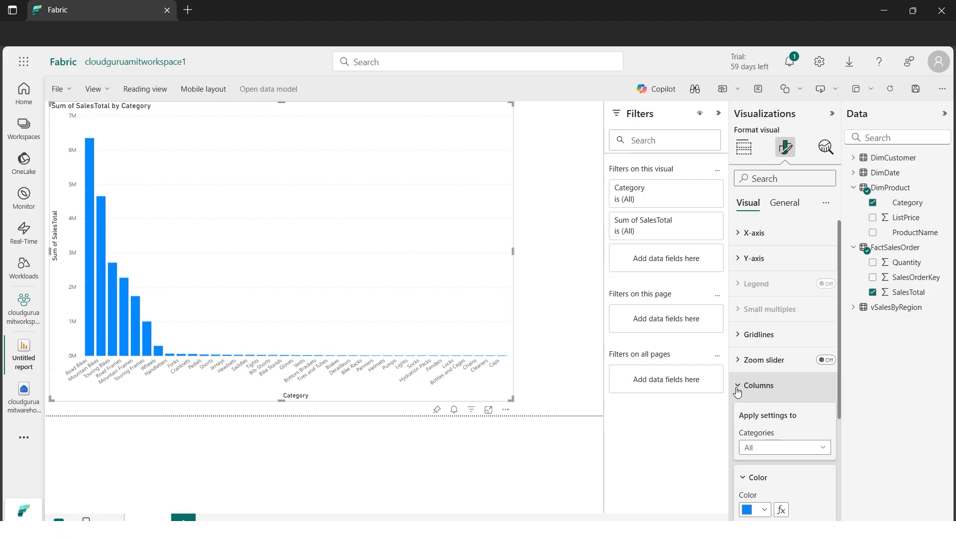
pyautogui.click(738, 388)
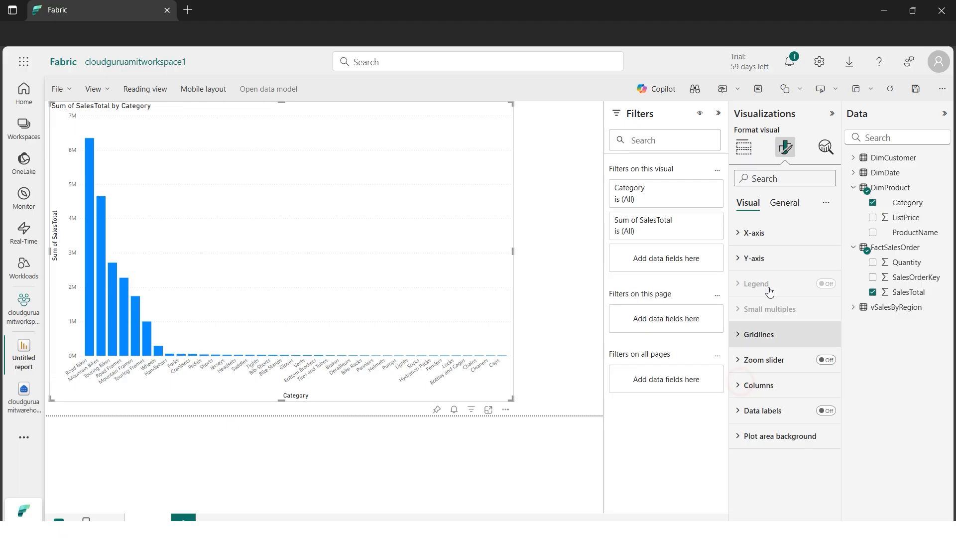
pyautogui.click(785, 206)
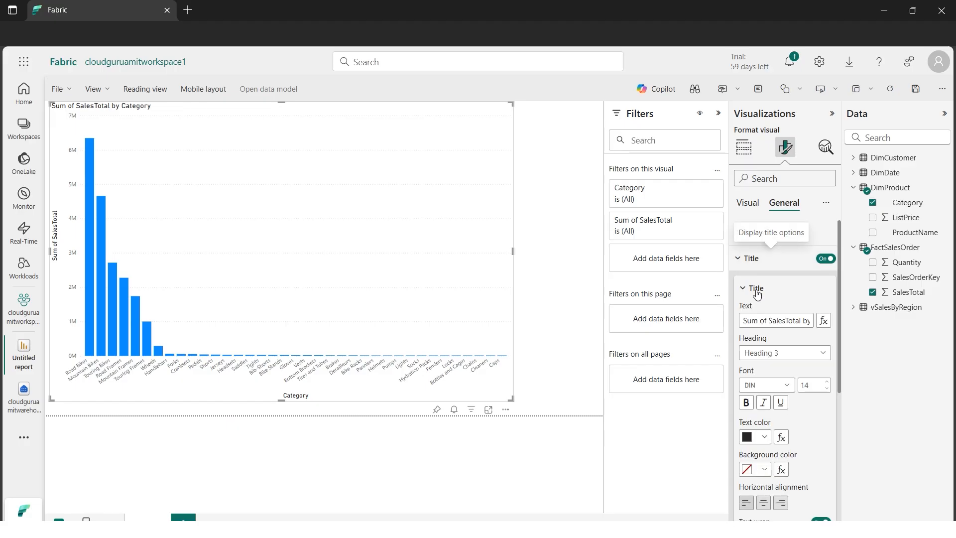
pyautogui.click(766, 320)
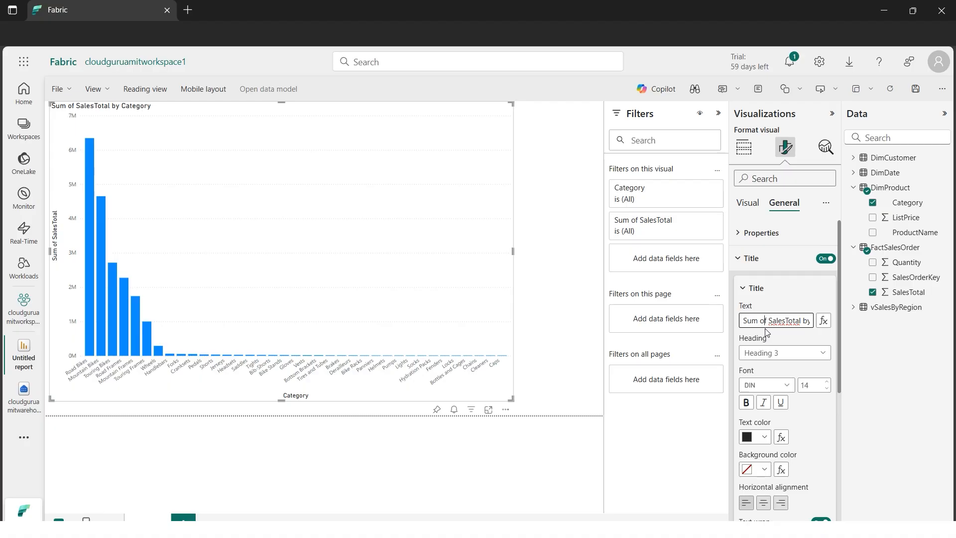
pyautogui.hotkey('ctrl', 'a')
pyautogui.write('Grand Total Sales by Category')
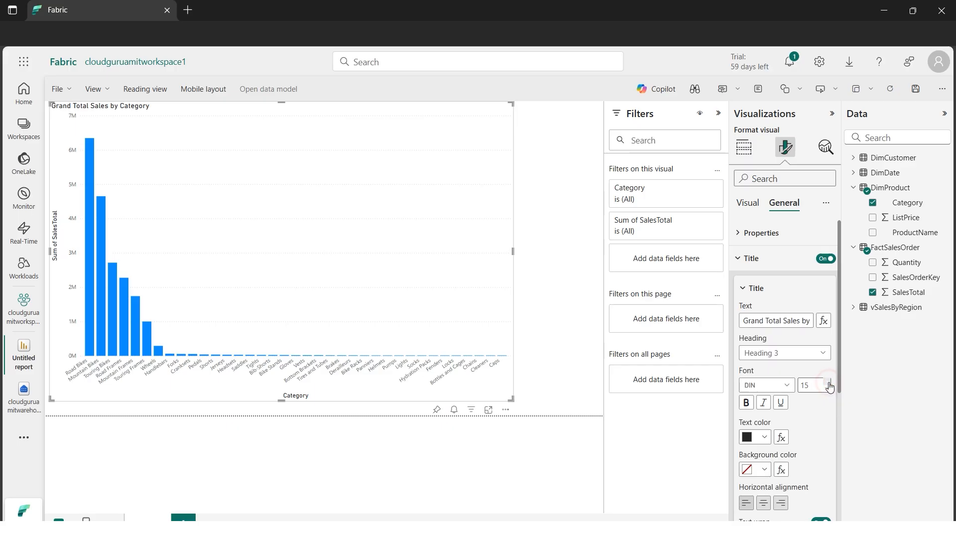
# Set the chart title's font size to 16 and make it bold, keeping the DIN font.
pyautogui.click(828, 383)
pyautogui.click(829, 383)
pyautogui.click(829, 383)
pyautogui.click(828, 383)
pyautogui.click(828, 383)
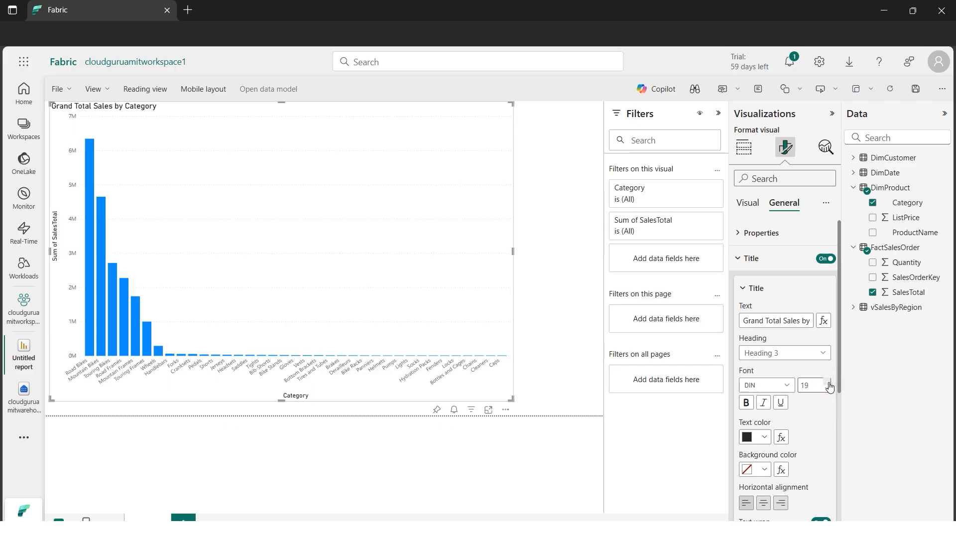
pyautogui.click(829, 383)
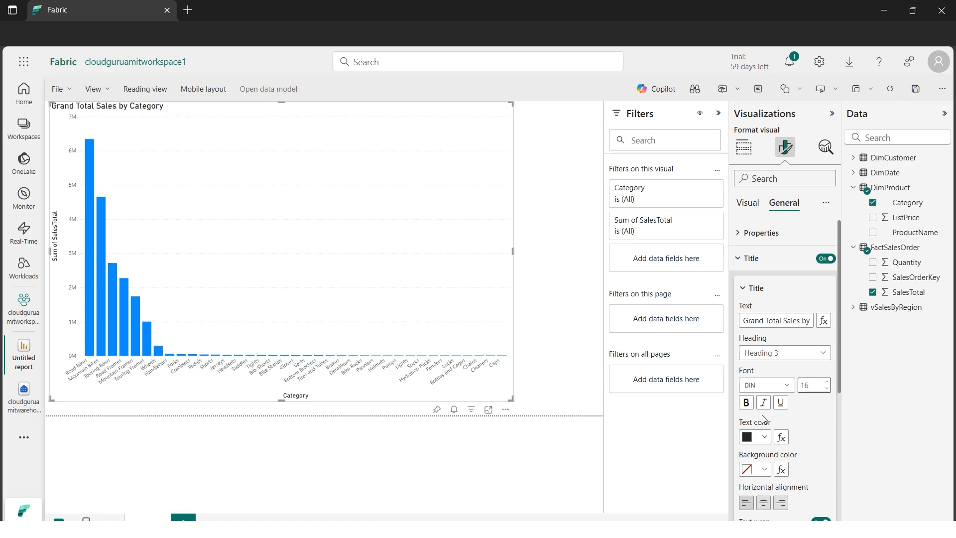
pyautogui.click(750, 404)
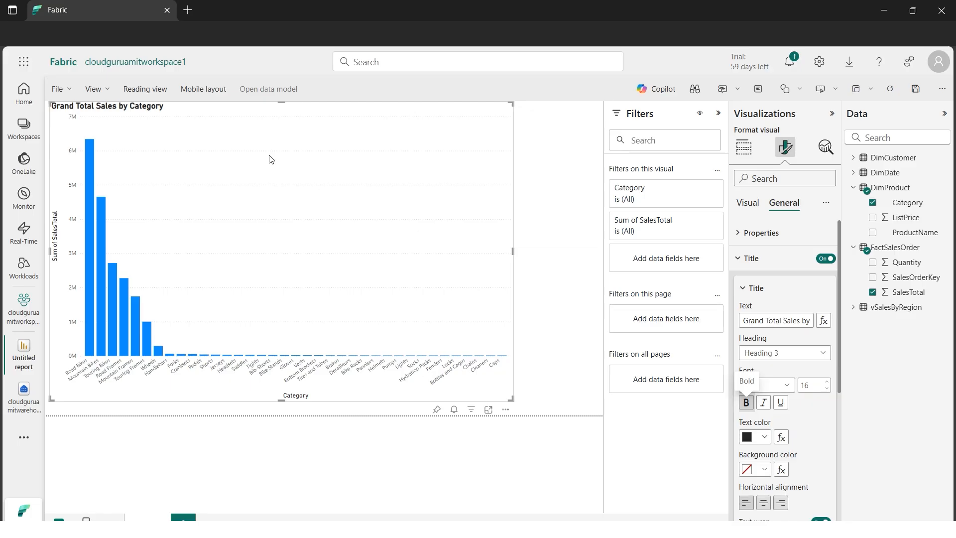
pyautogui.click(789, 388)
pyautogui.click(788, 387)
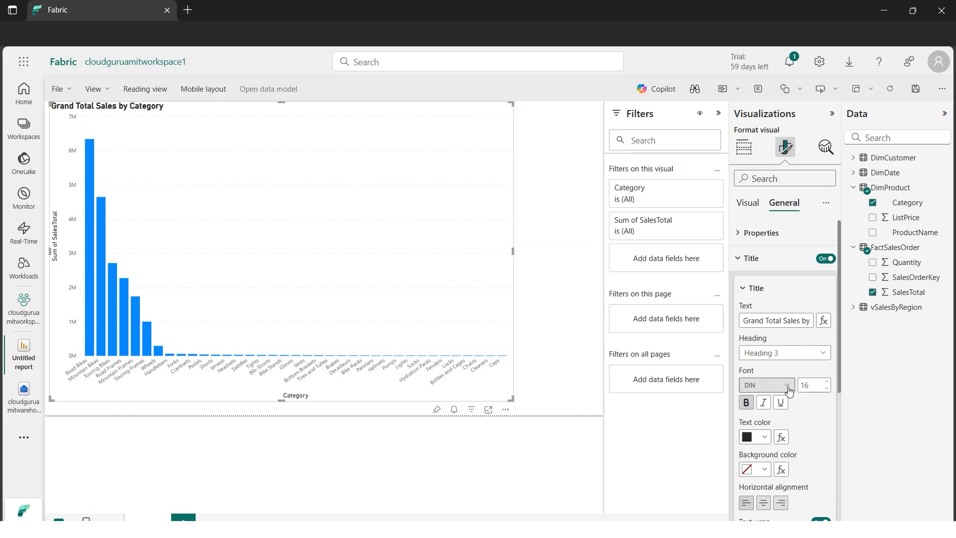
# Save the report as "Sales Report Category" in cloudguruamitworkspace1 and dismiss the notifications.
pyautogui.click(70, 93)
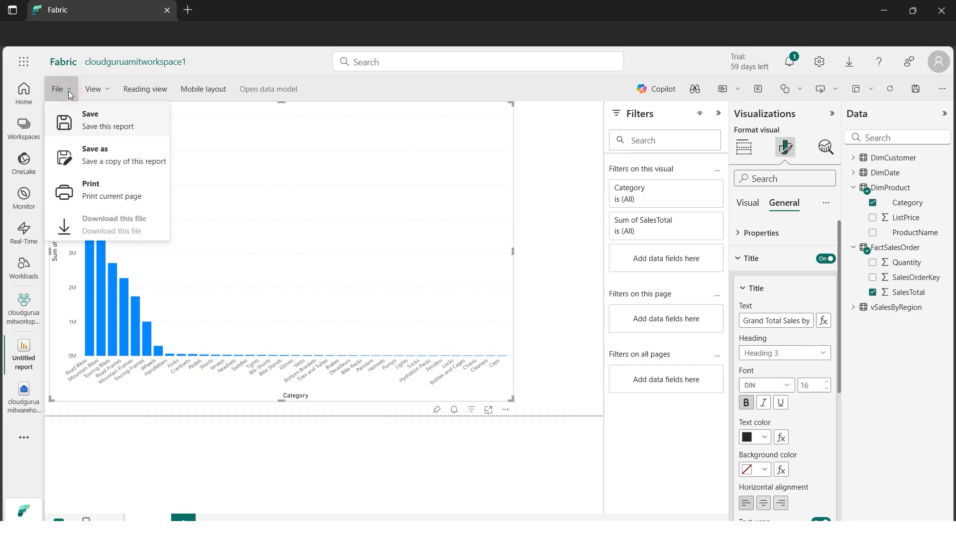
pyautogui.click(98, 124)
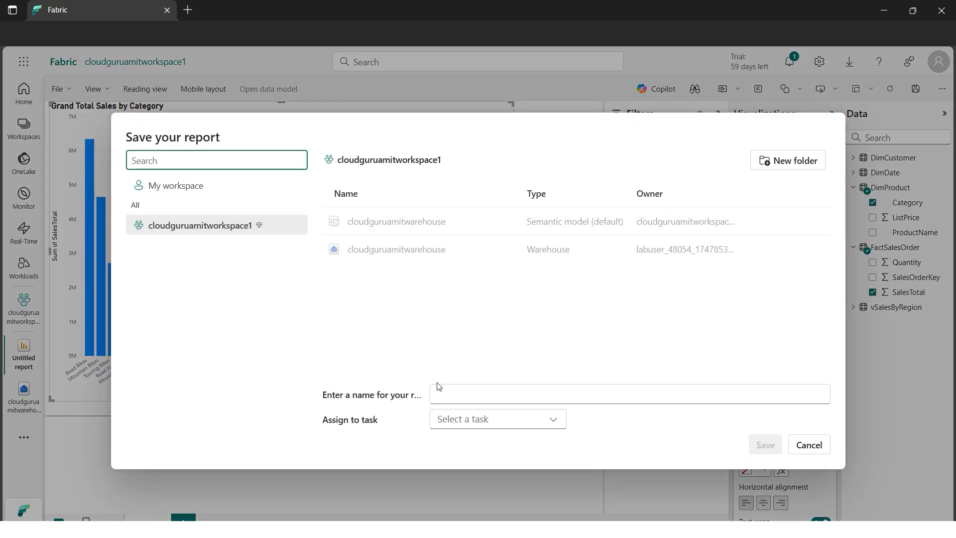
pyautogui.click(451, 394)
pyautogui.write('Sales')
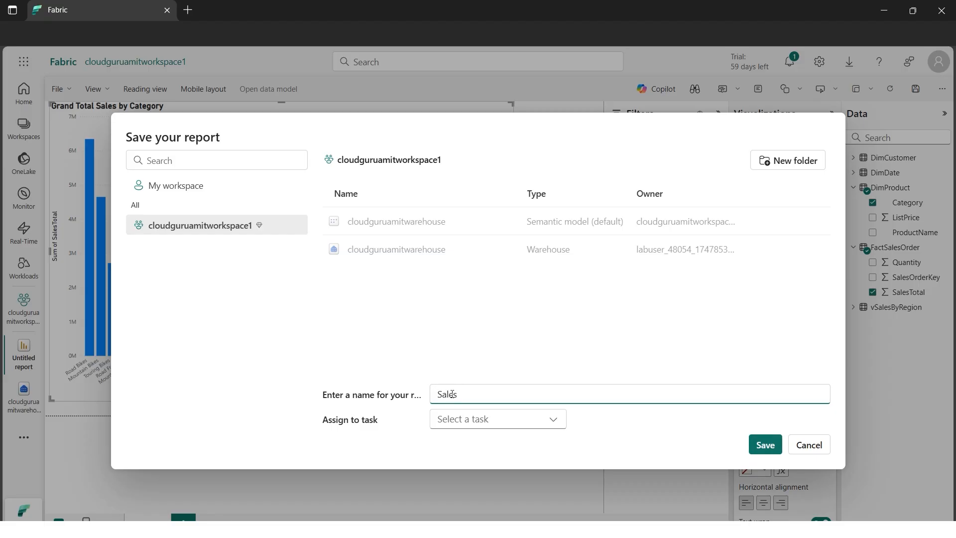
pyautogui.write(' Report Category')
pyautogui.click(765, 444)
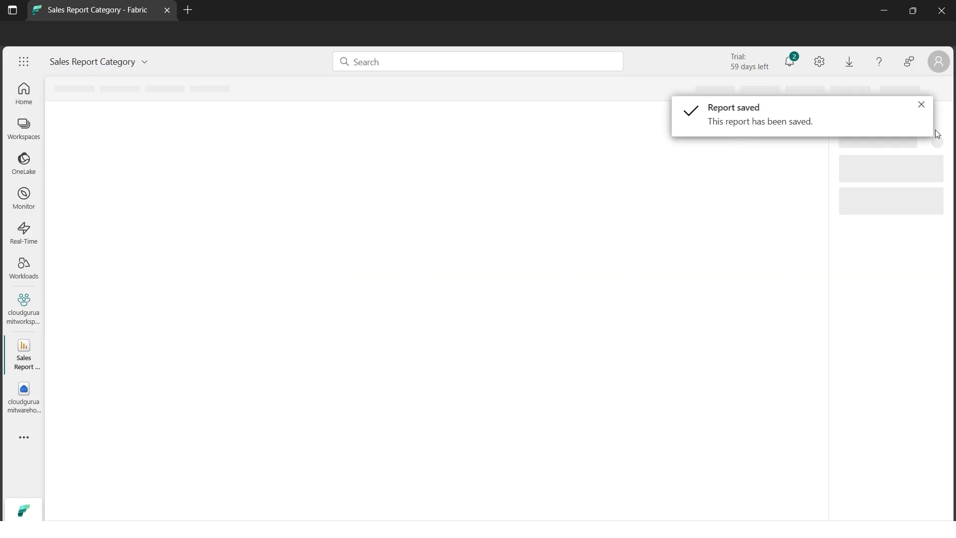
pyautogui.click(922, 105)
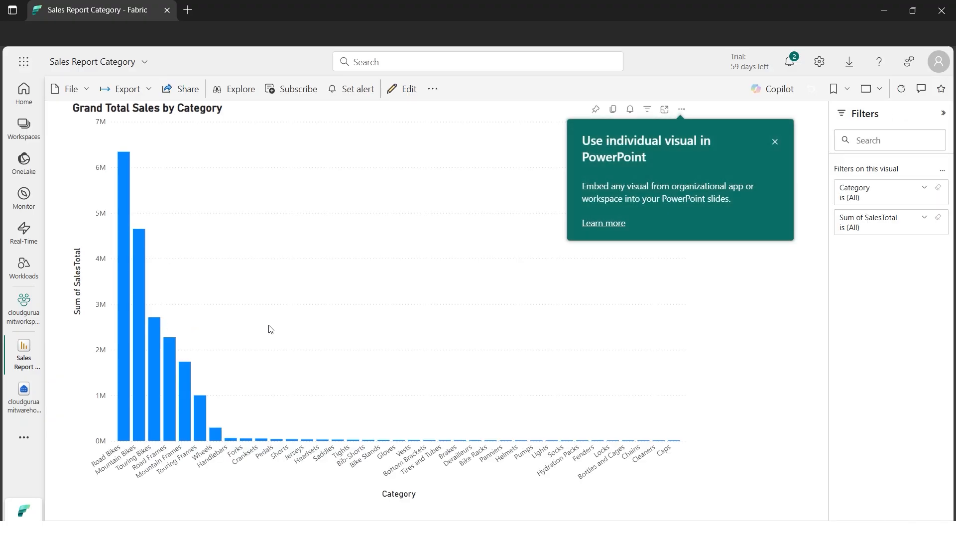
pyautogui.click(775, 141)
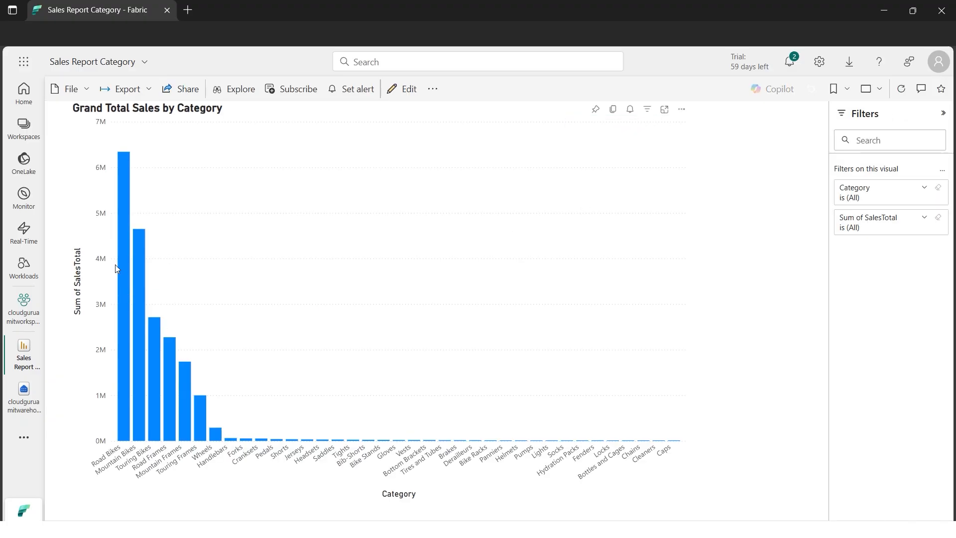